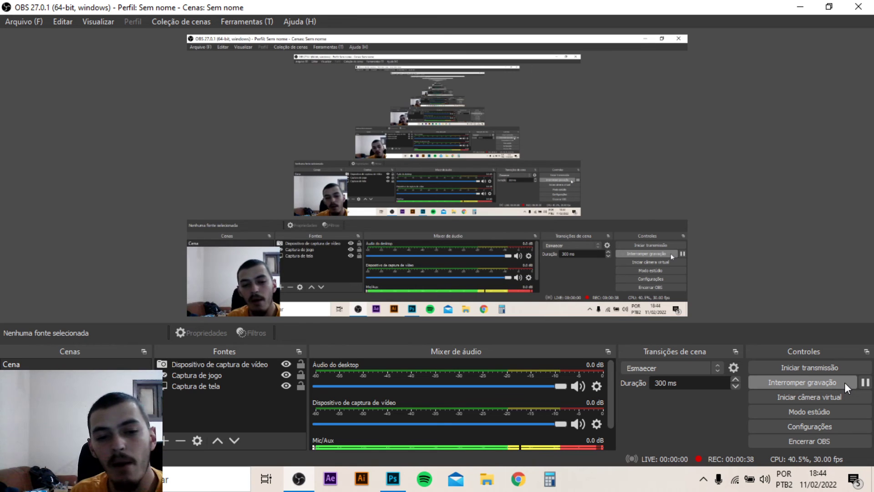
Switch from OBS to the Photoshop document with the ARTE 01 and ARTE 02 artboards.
left_click(405, 479)
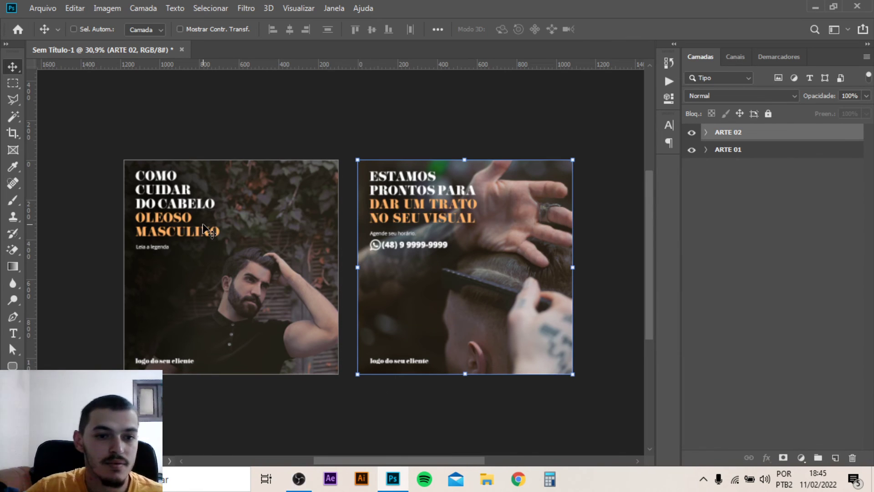
scroll(202, 204, "up", 2)
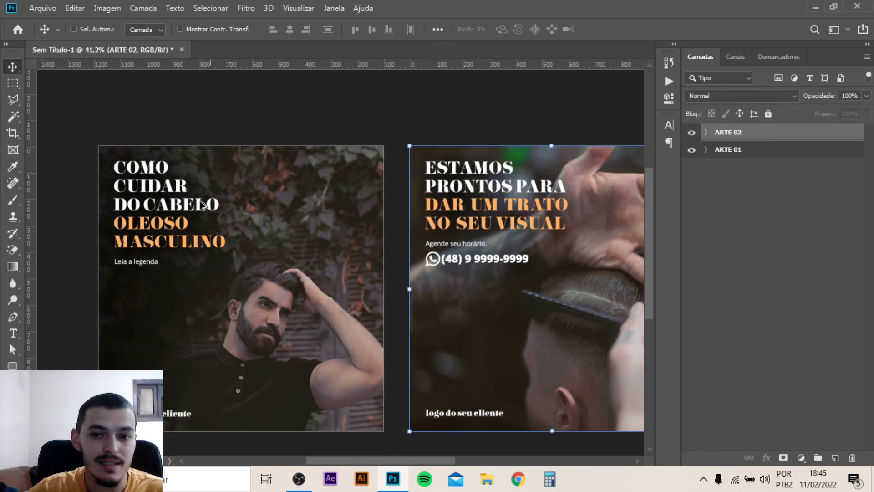
scroll(202, 204, "down", 2)
scroll(203, 205, "up", 1)
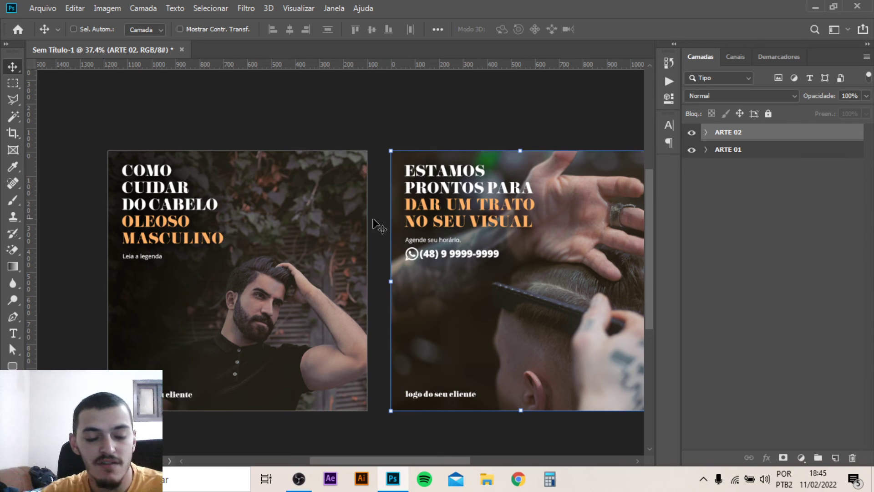
scroll(371, 225, "down", 1)
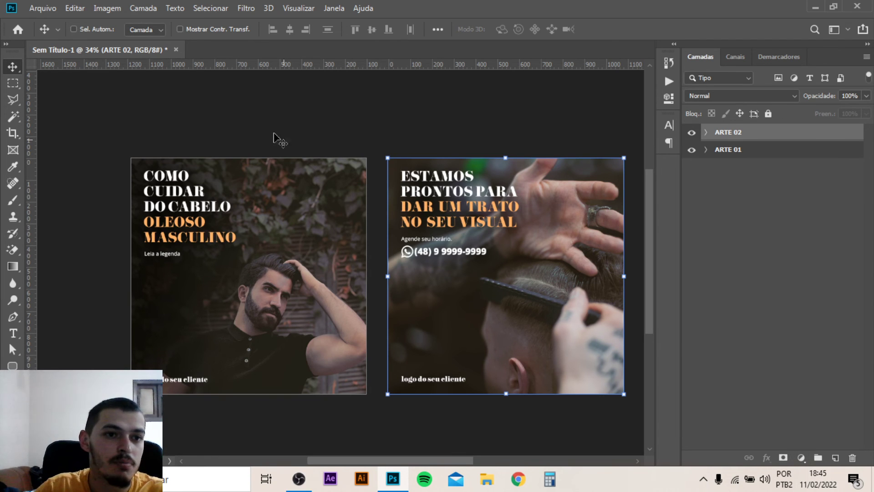
Create a blank 1080 × 1080 px document from the Personalizado preset and fit it on screen.
left_click(43, 8)
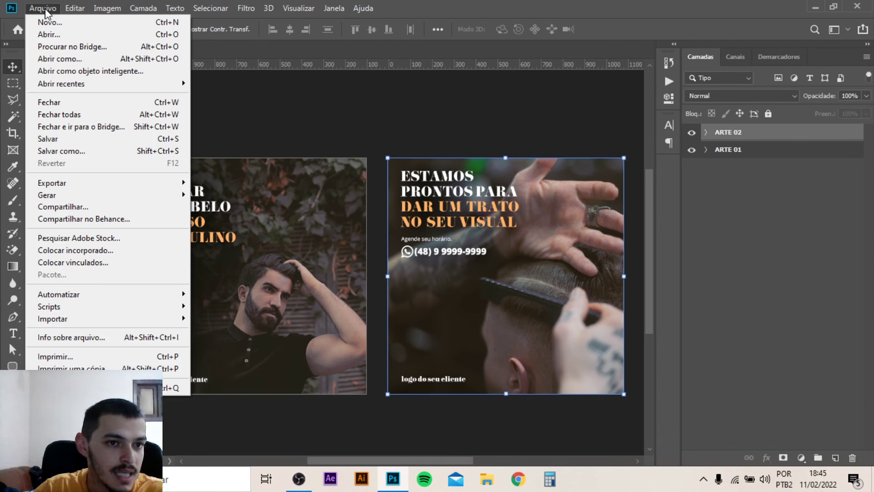
left_click(53, 21)
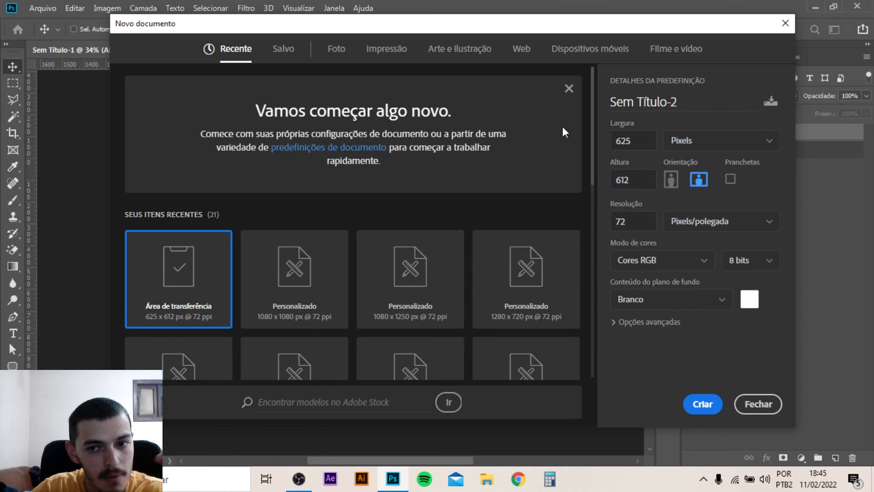
left_click(290, 321)
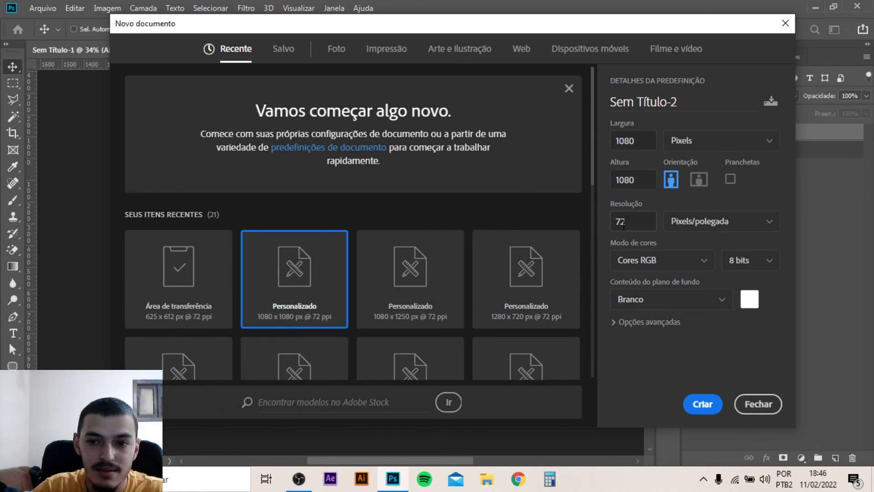
left_click(702, 404)
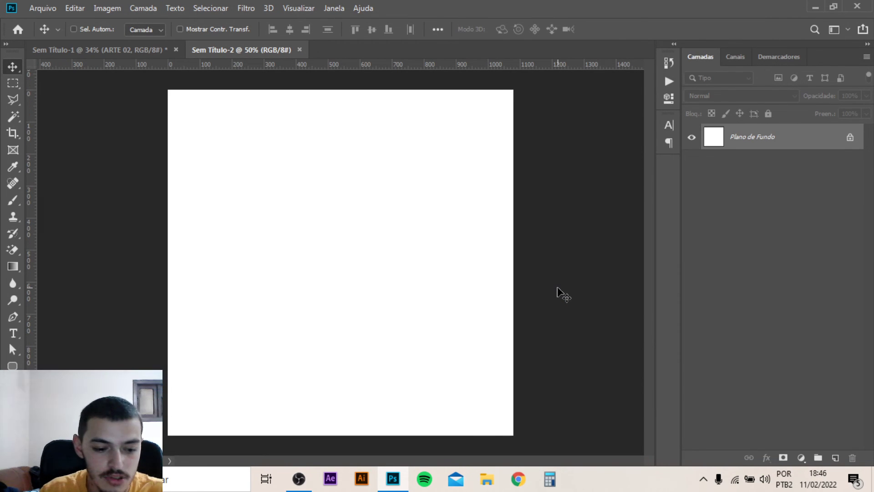
key("ctrl+0")
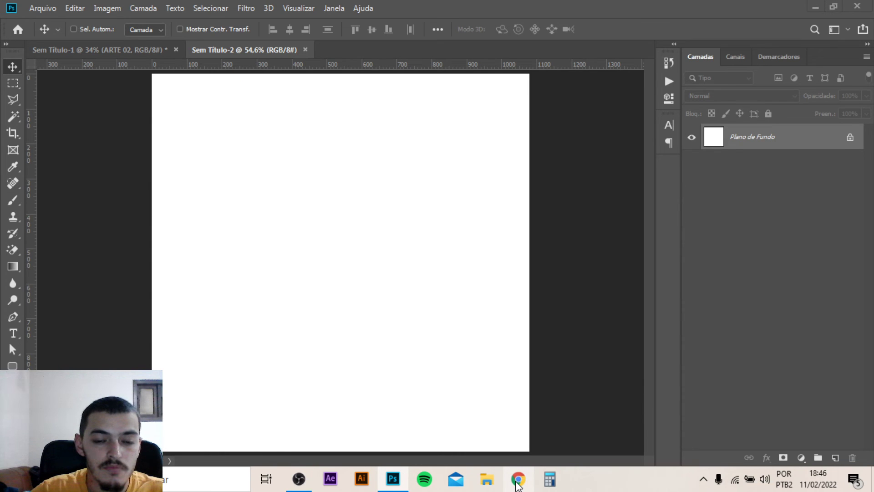
left_click(517, 478)
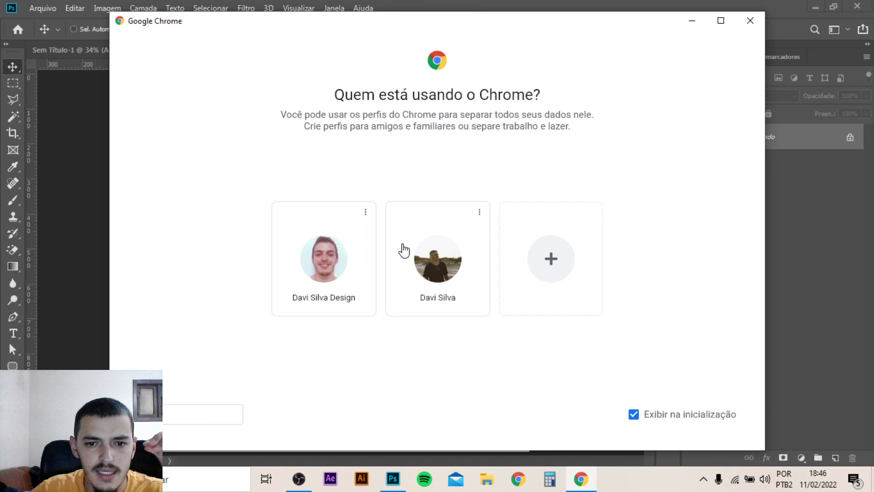
left_click(403, 250)
type("pexels.com/pt-br/")
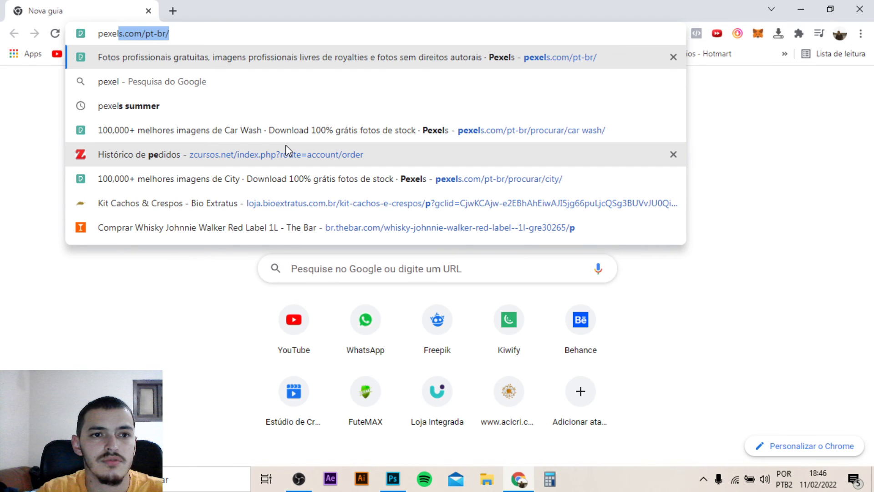
key("Return")
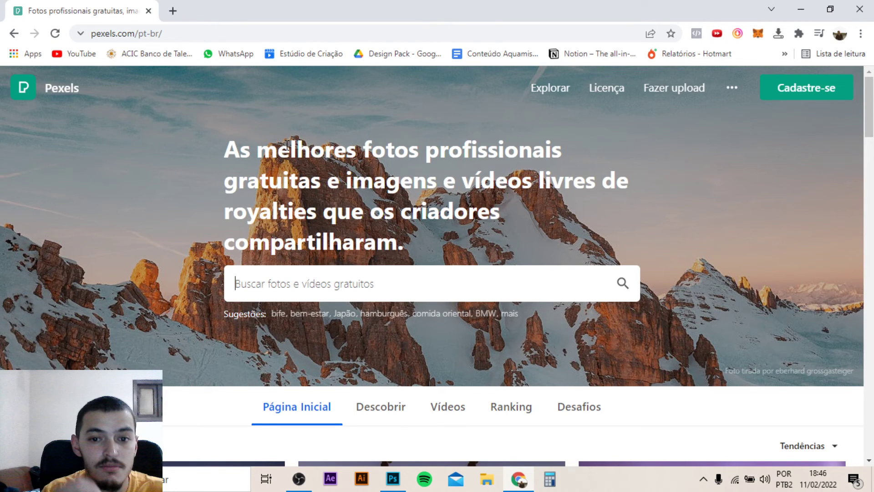
type("barber shop")
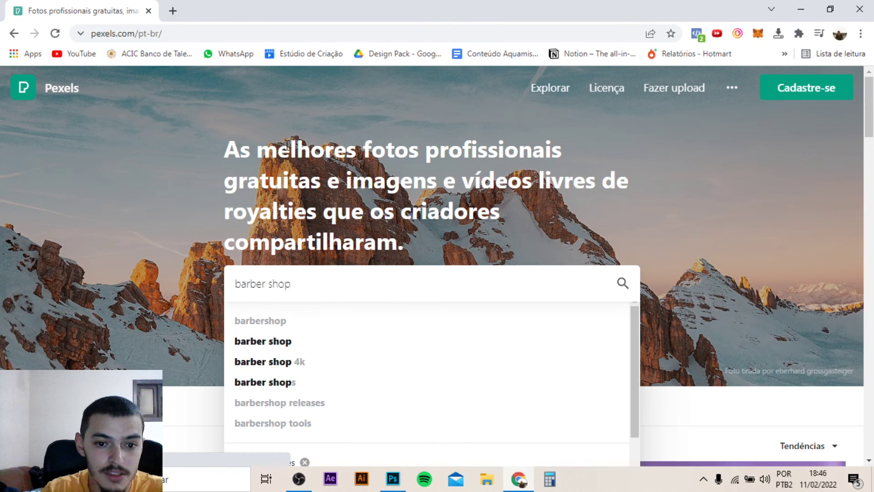
key("ctrl+a")
key("BackSpace")
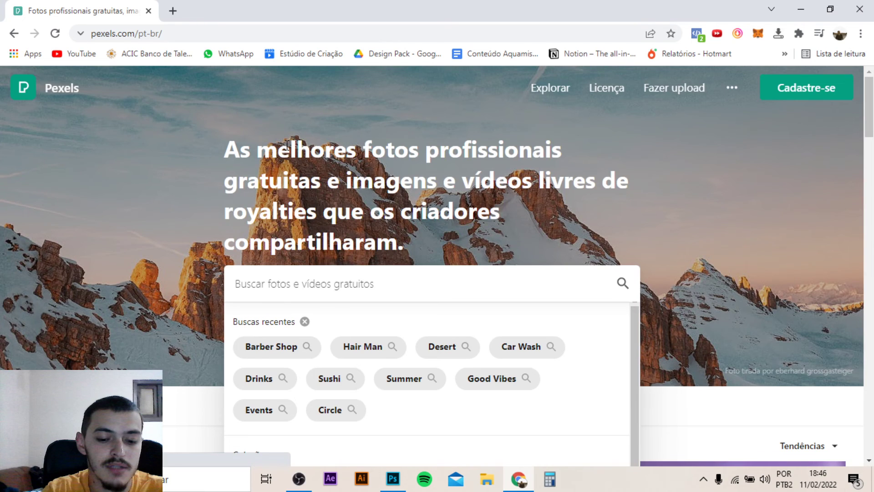
left_click(362, 346)
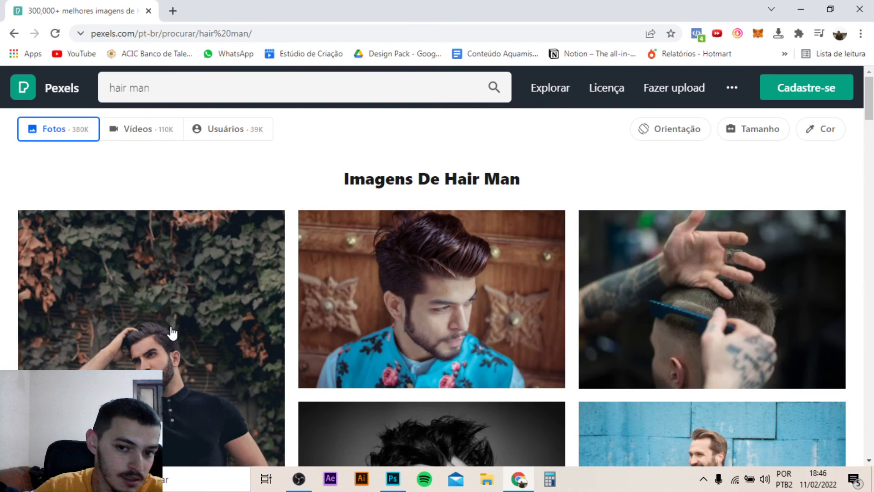
scroll(821, 277, "down", 1)
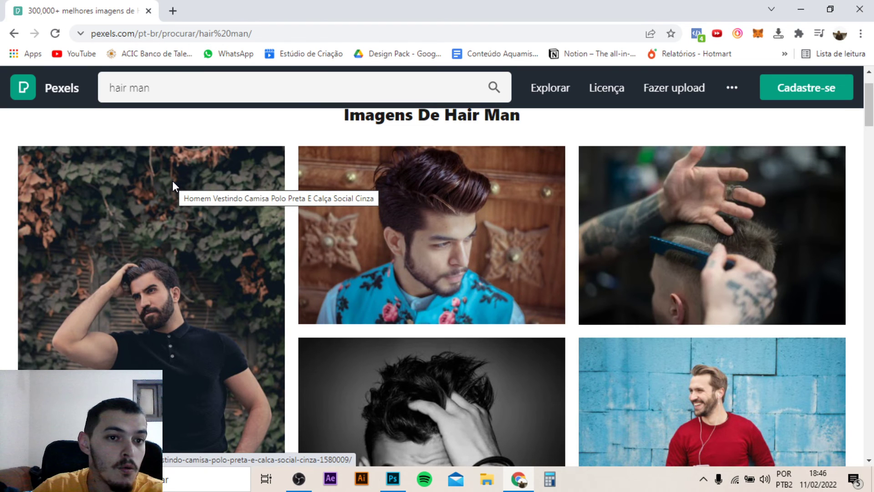
left_click(172, 96)
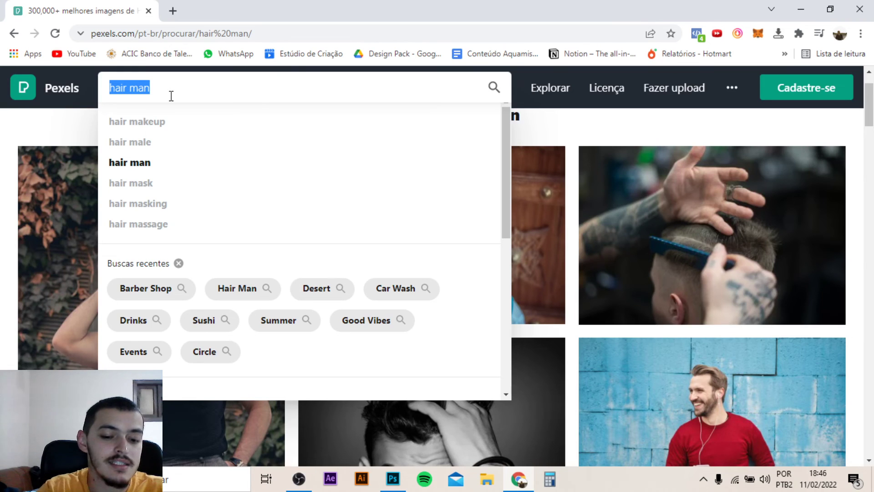
type("sushi")
key("Return")
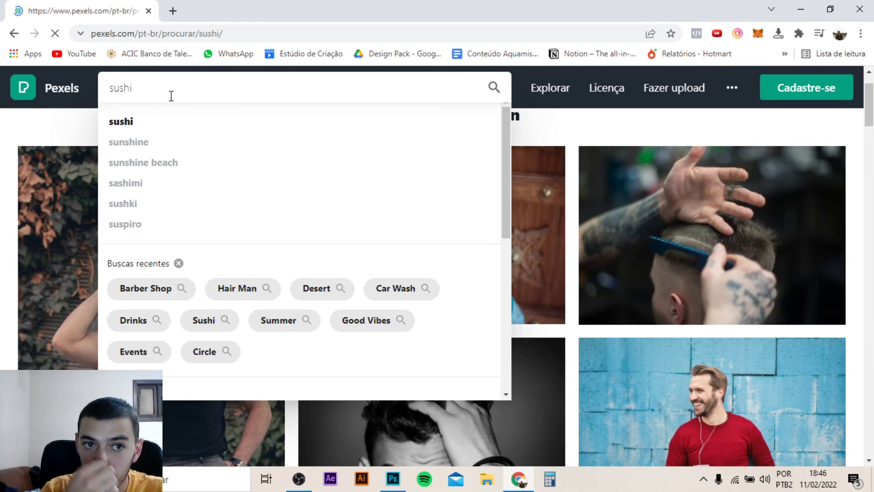
scroll(347, 263, "down", 3)
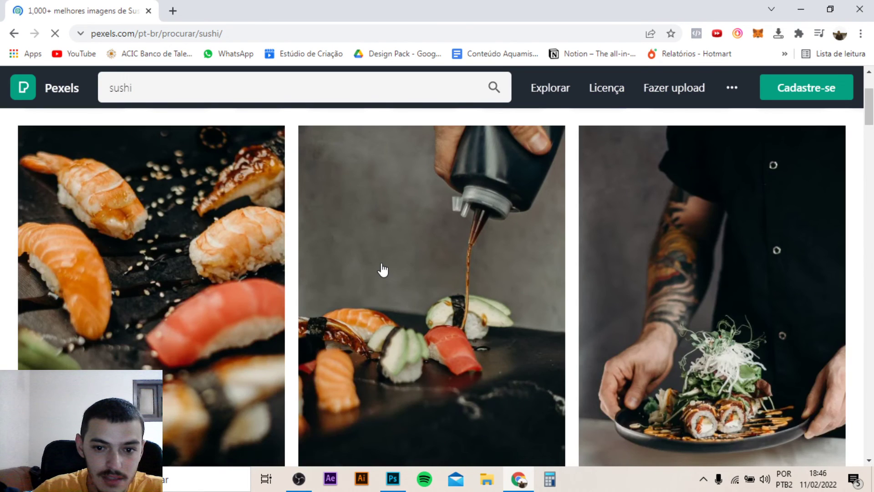
scroll(409, 271, "down", 5)
scroll(409, 271, "down", 4)
scroll(410, 271, "down", 4)
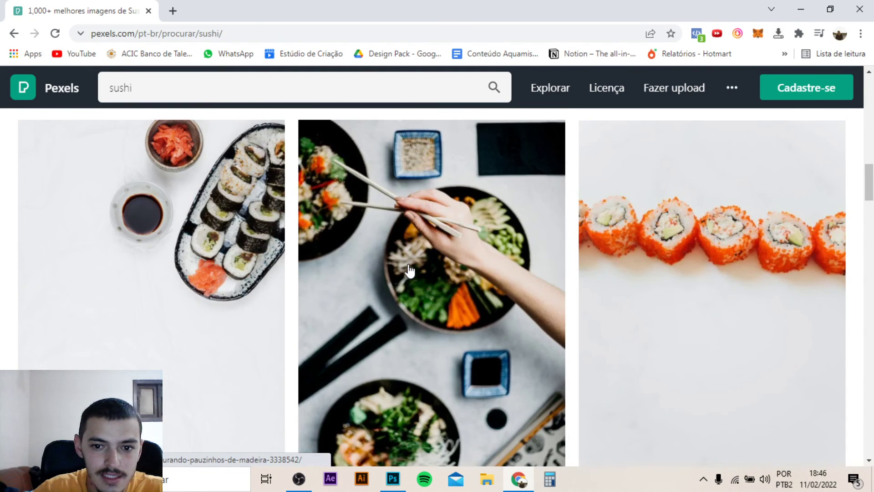
scroll(285, 248, "up", 7)
scroll(284, 248, "up", 5)
scroll(283, 244, "up", 2)
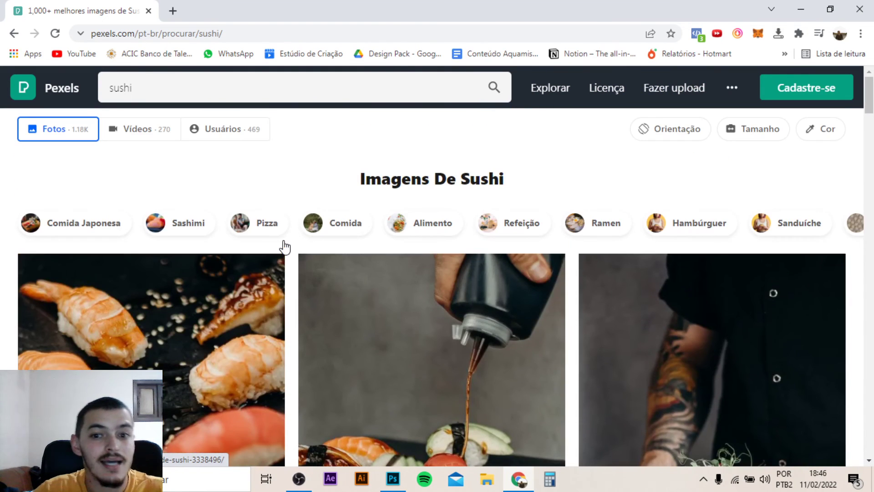
left_click(293, 87)
type("hamb")
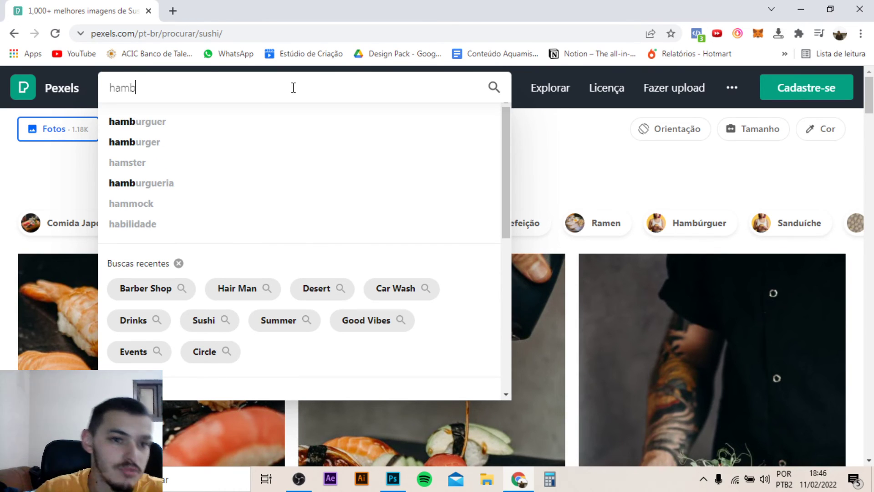
left_click(177, 123)
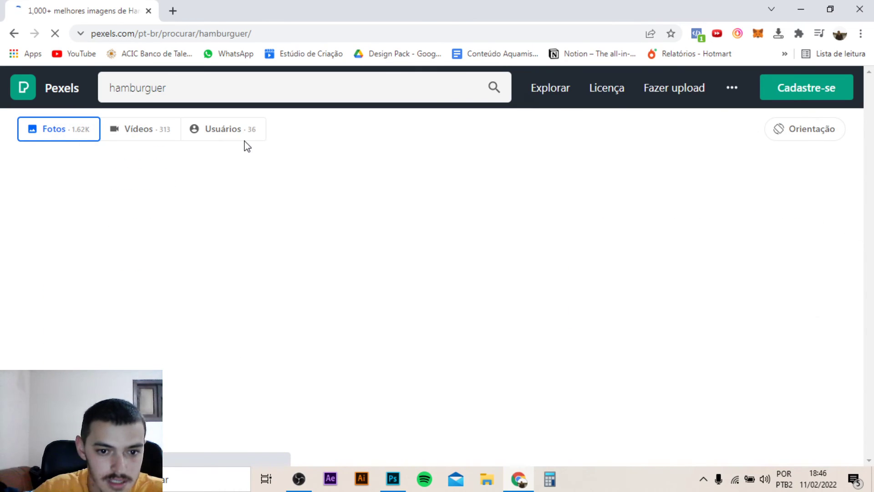
scroll(435, 239, "down", 3)
scroll(419, 245, "down", 4)
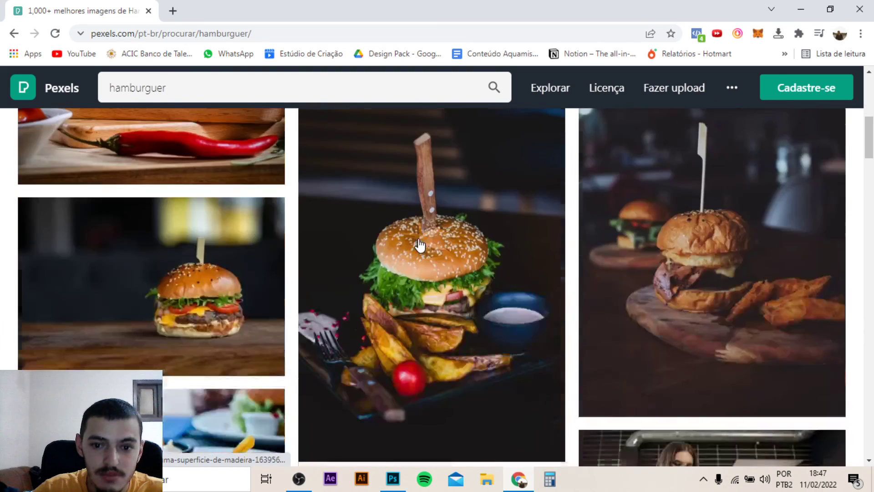
scroll(420, 245, "down", 4)
scroll(419, 245, "down", 1)
scroll(417, 244, "down", 5)
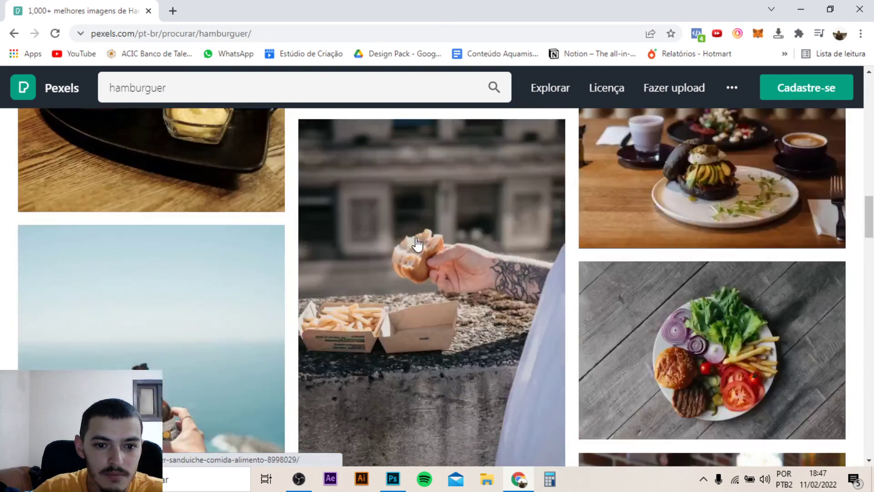
scroll(415, 244, "down", 2)
scroll(404, 235, "up", 7)
scroll(404, 235, "up", 5)
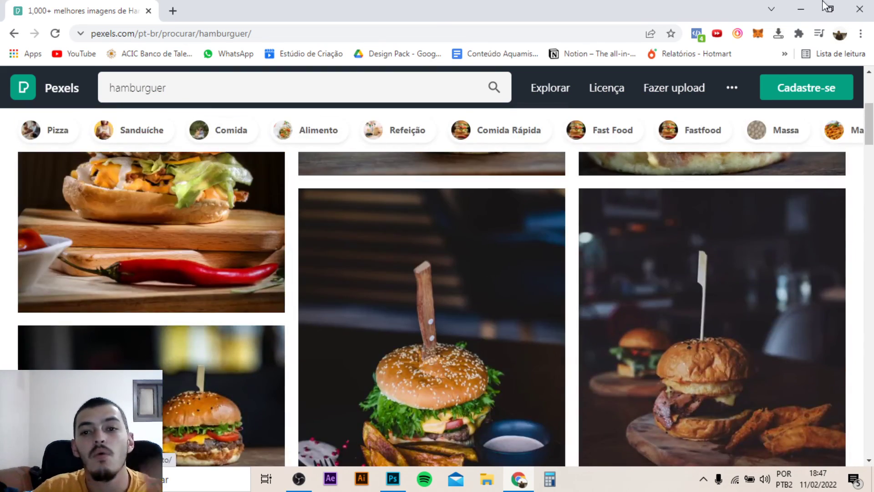
left_click(860, 13)
Select ARTE 01's background photo layer in the bg group and drag it toward the blank document.
left_click(91, 49)
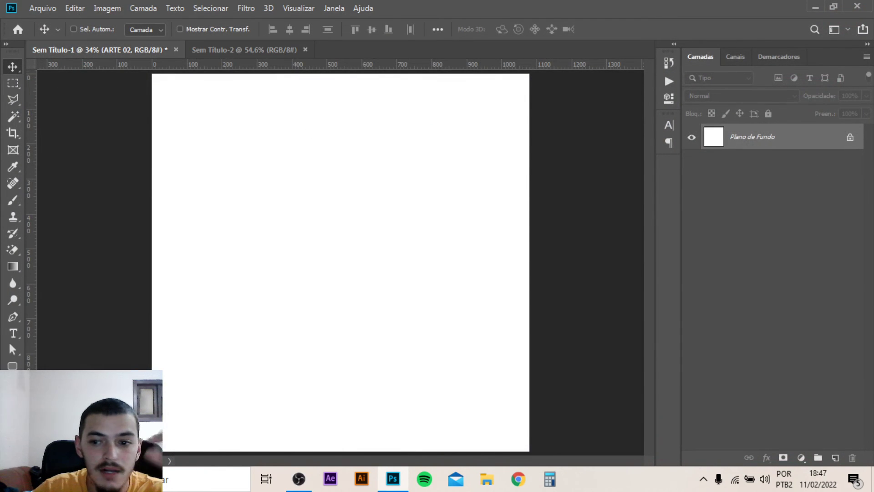
left_click(706, 150)
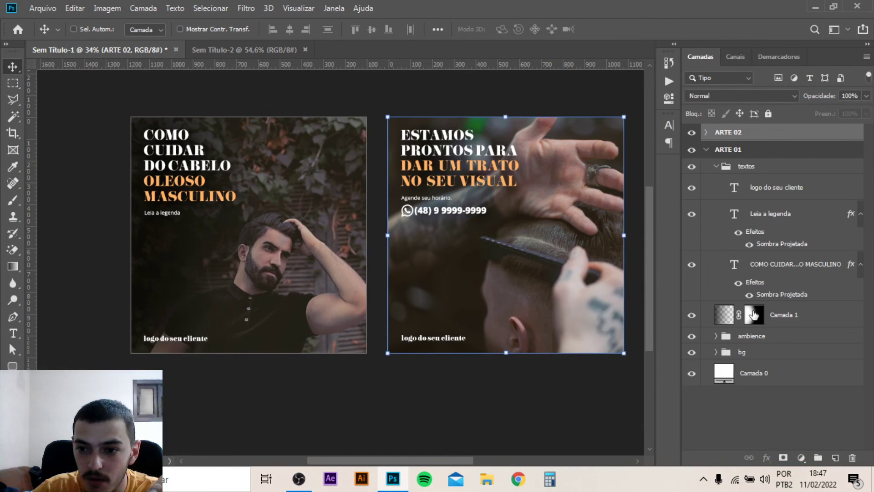
left_click(762, 339)
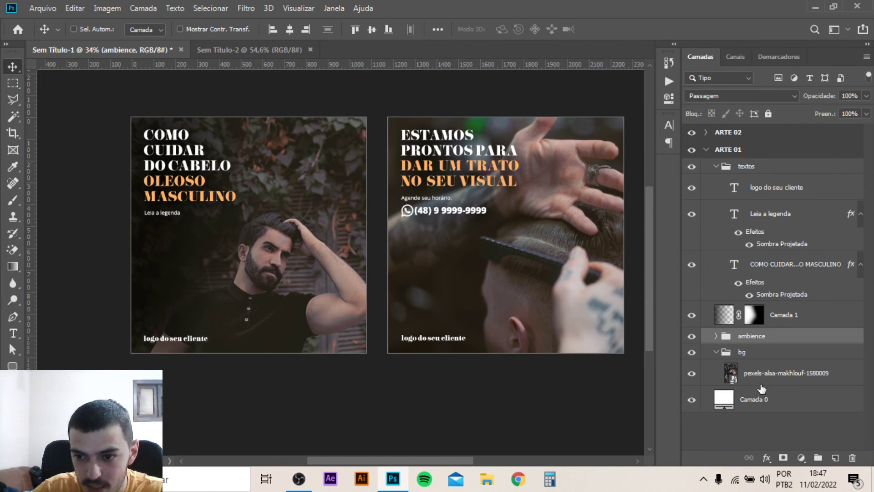
left_click(774, 373)
left_click_drag(303, 113, 278, 137)
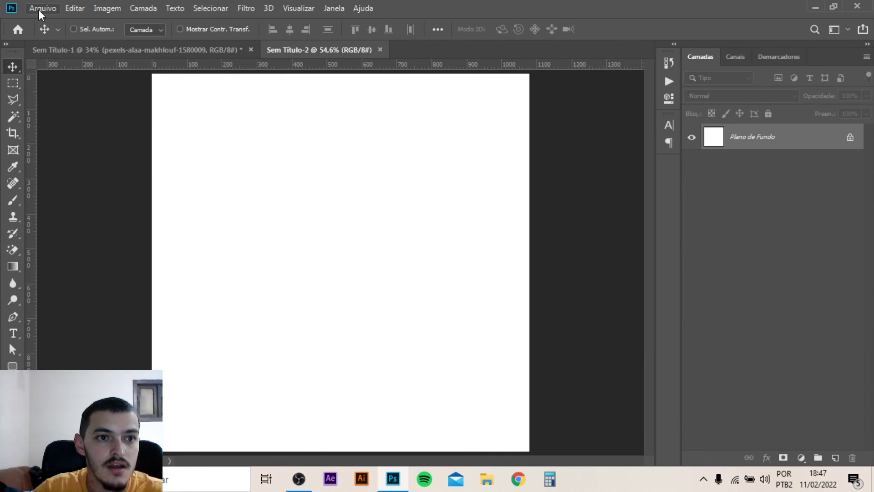
left_click(43, 8)
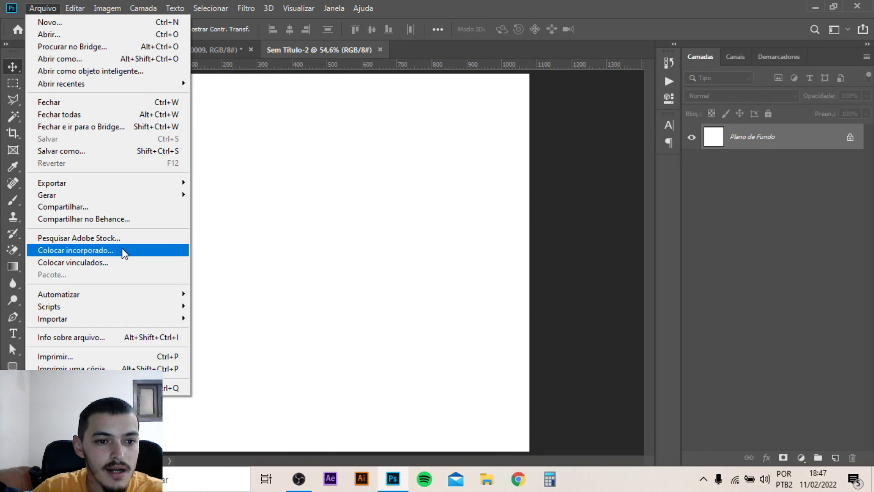
Place the pexels-alaa-makhlouf-1580009 photo from Downloads as an embedded image.
left_click(123, 251)
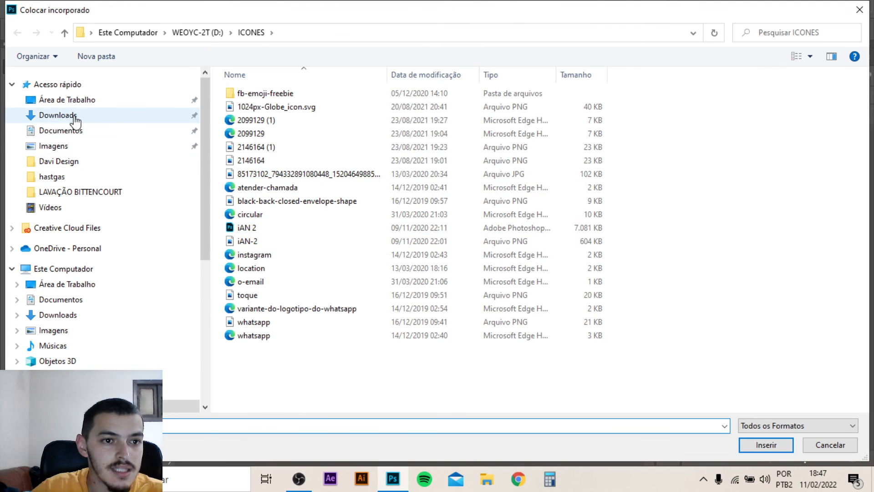
left_click(74, 117)
left_click(530, 162)
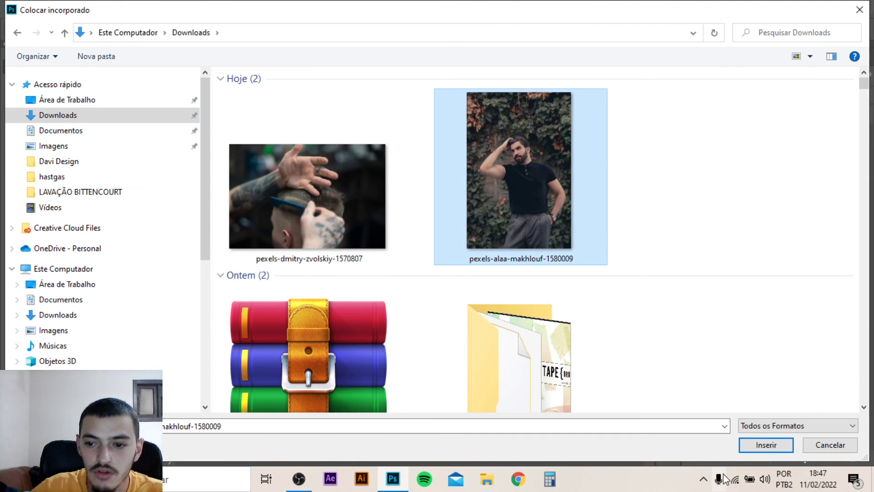
left_click(750, 445)
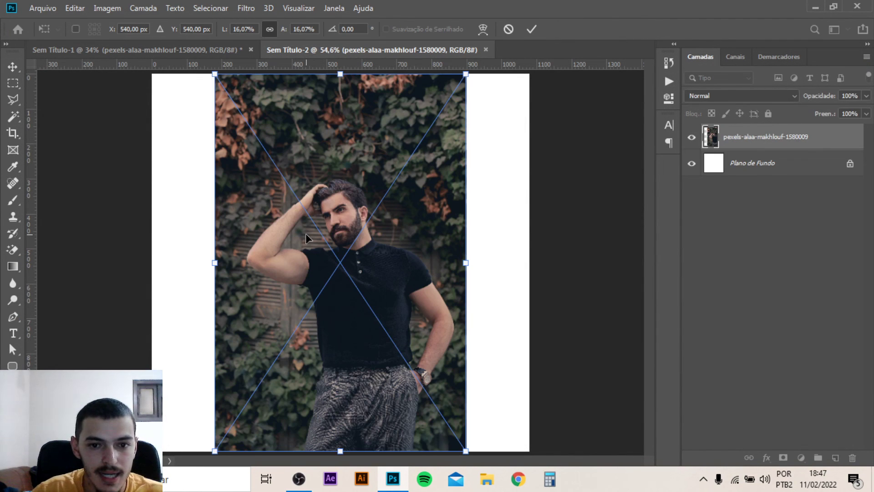
Scale the man's photo up until it covers the whole square canvas.
scroll(449, 117, "down", 2)
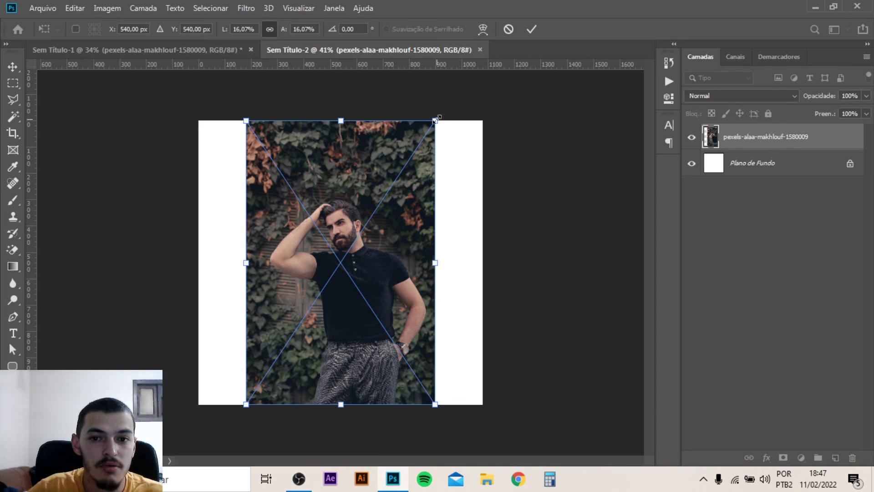
left_click_drag(435, 122, 490, 74)
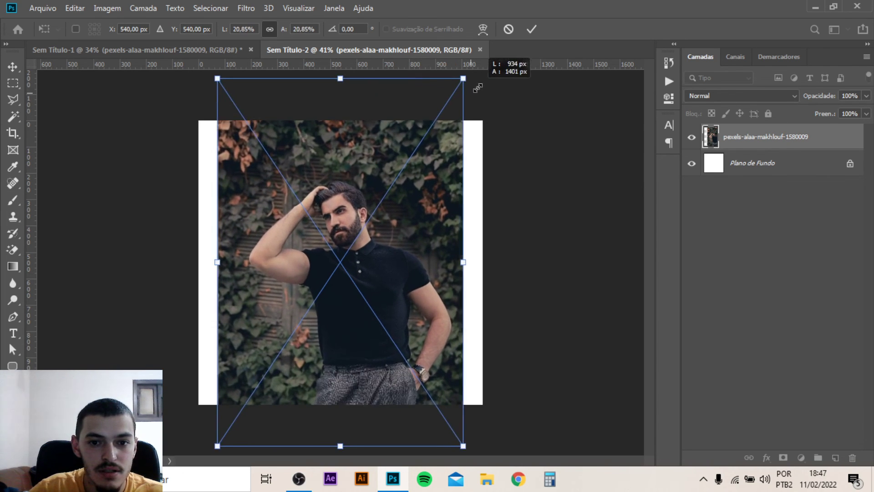
left_click_drag(489, 74, 530, 13)
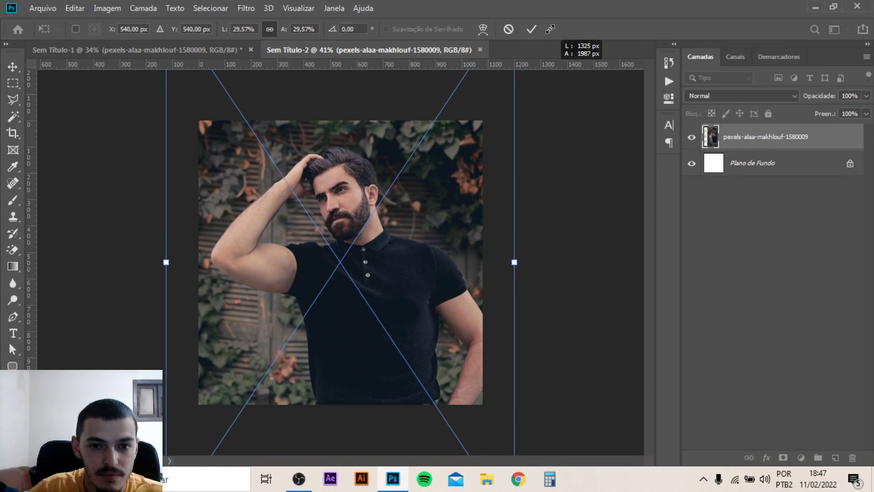
key("v")
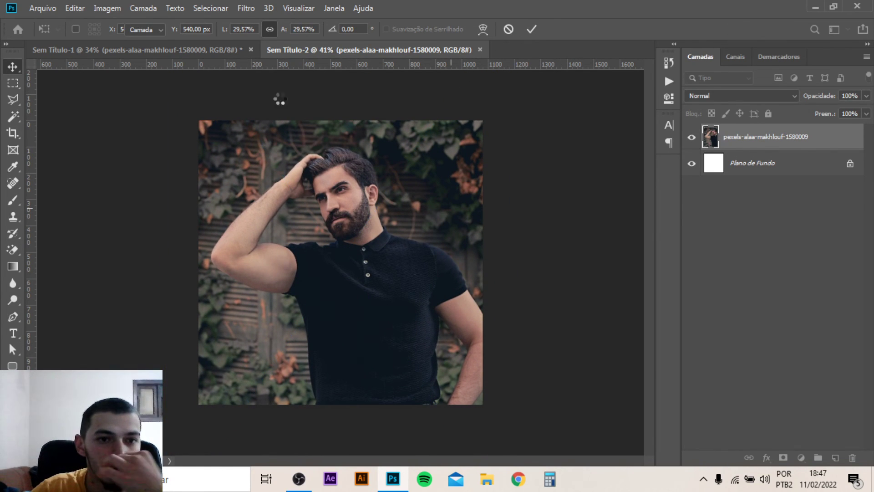
key("Return")
Flip the man's photo horizontally with Free Transform.
left_click(192, 50)
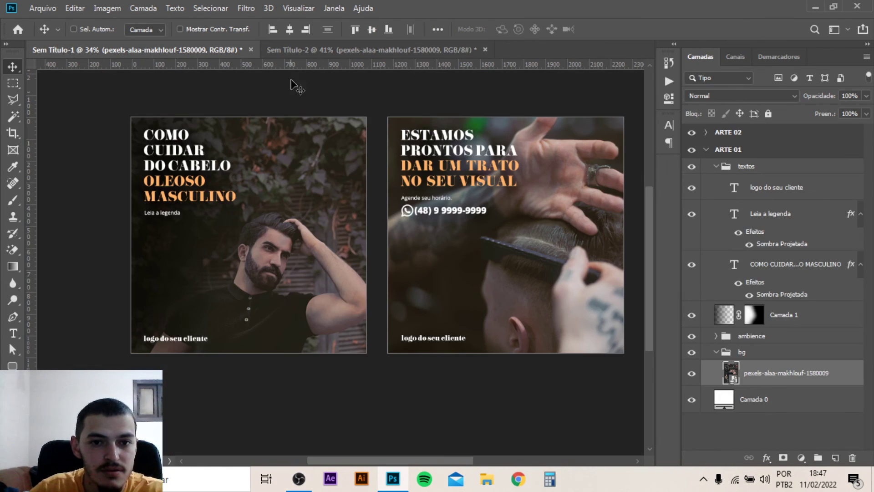
left_click(299, 49)
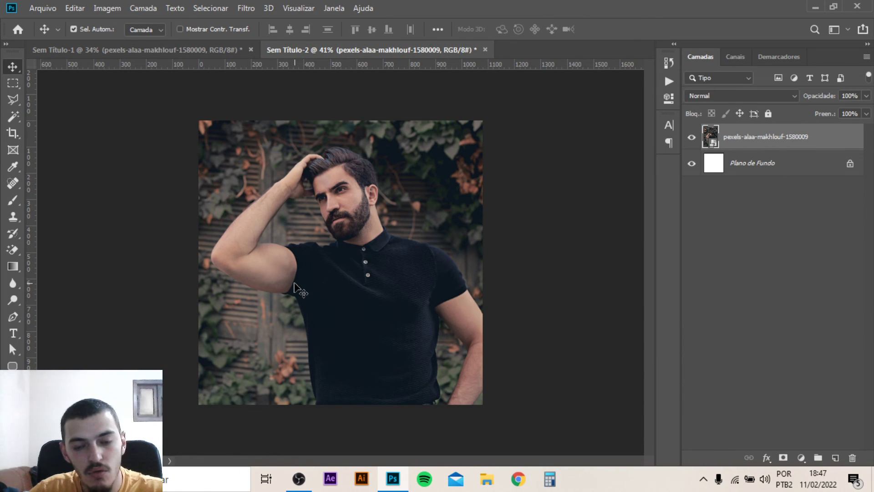
key("ctrl+t")
right_click(325, 227)
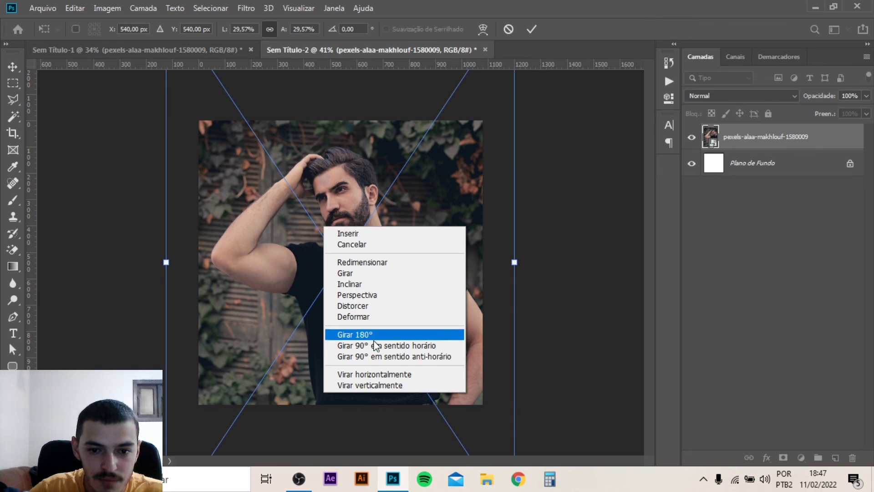
left_click(387, 374)
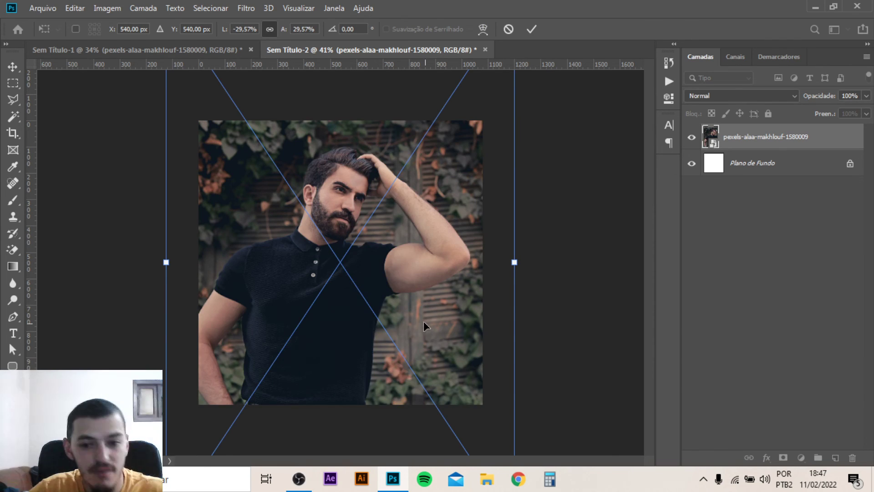
key("Return")
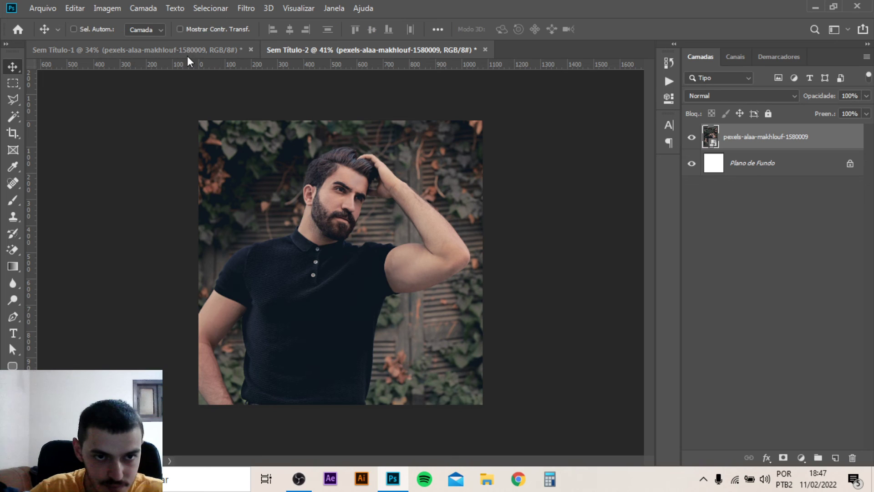
Shift the flipped photo lower inside the square.
left_click(187, 53)
left_click(296, 51)
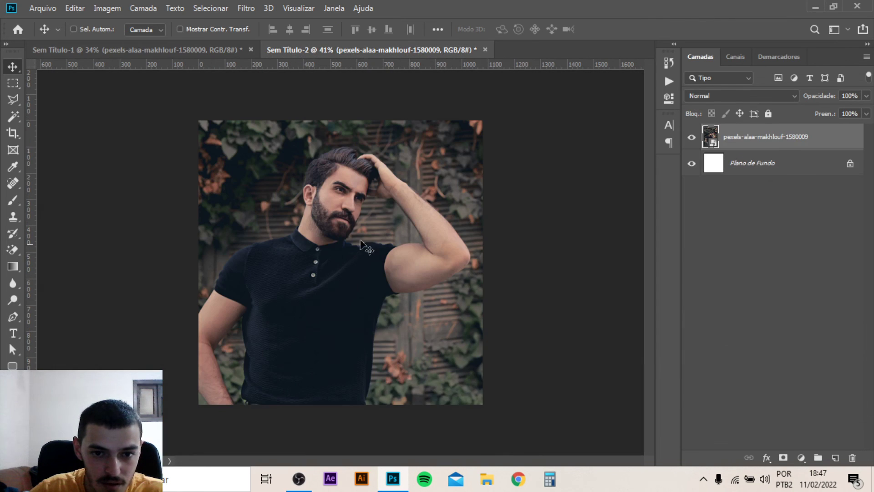
mouse_move(365, 258)
left_mouse_down()
mouse_move(373, 330)
mouse_move(364, 328)
left_mouse_up()
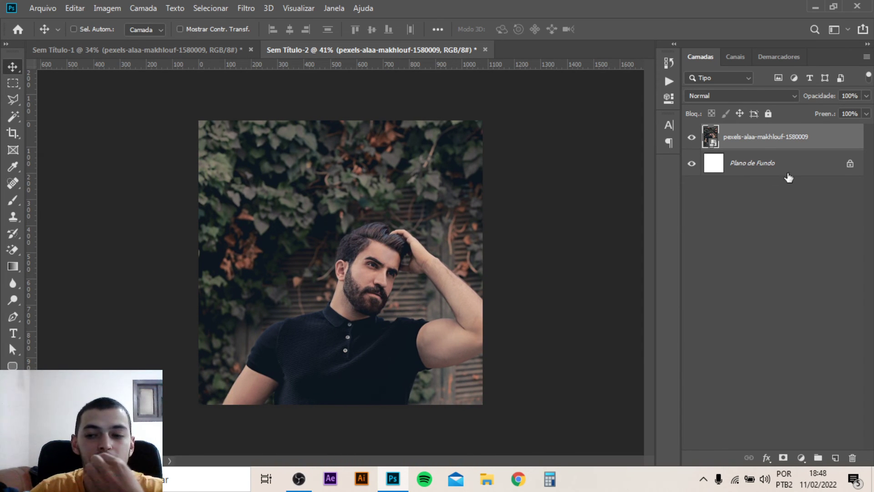
left_click(800, 457)
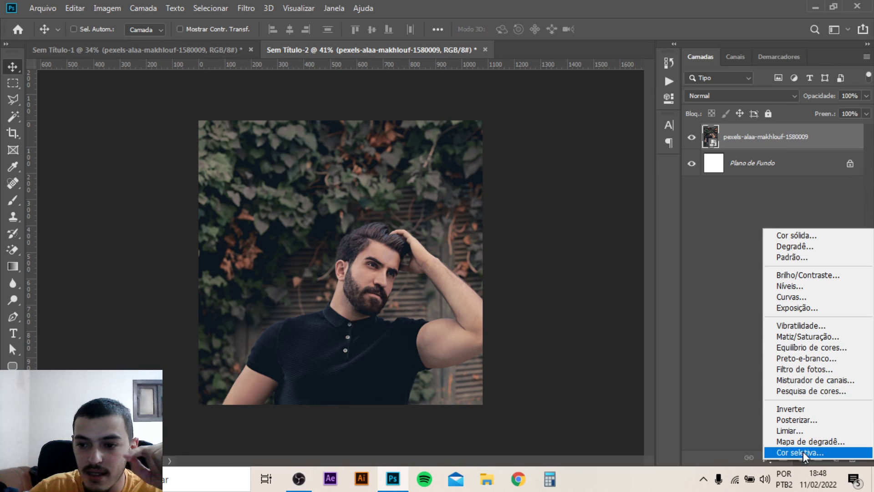
Add a Color Lookup adjustment layer and inspect ARTE 01's ambience lookup settings for reference.
left_click(807, 391)
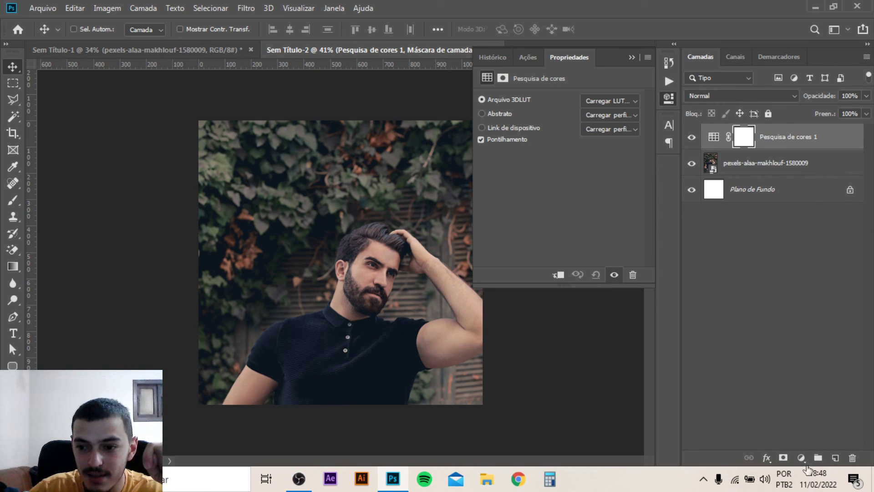
left_click(143, 53)
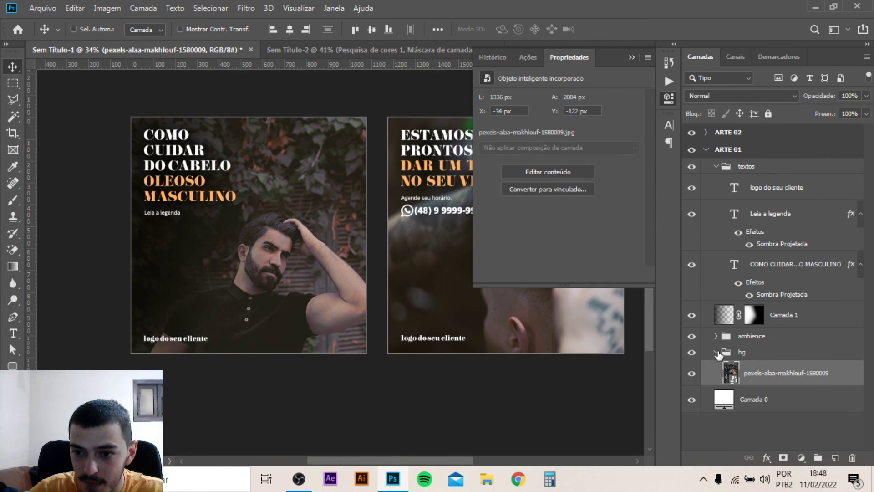
left_click(715, 352)
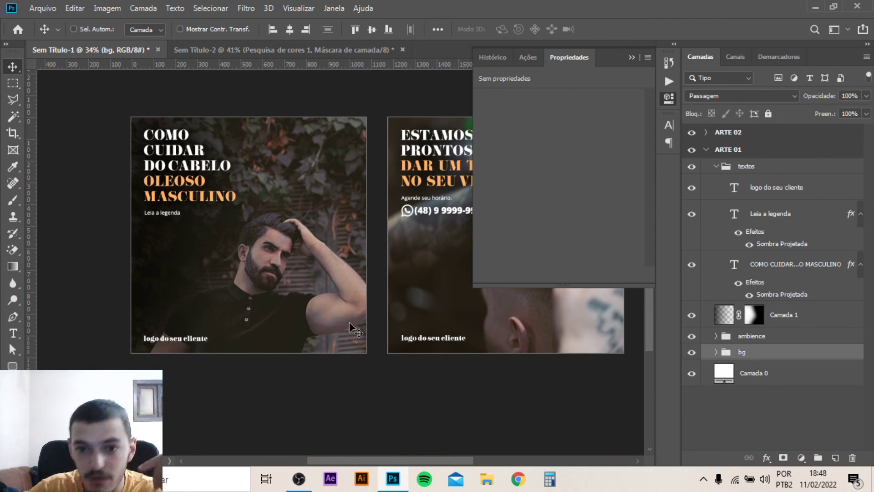
left_click(716, 352)
left_click(715, 352)
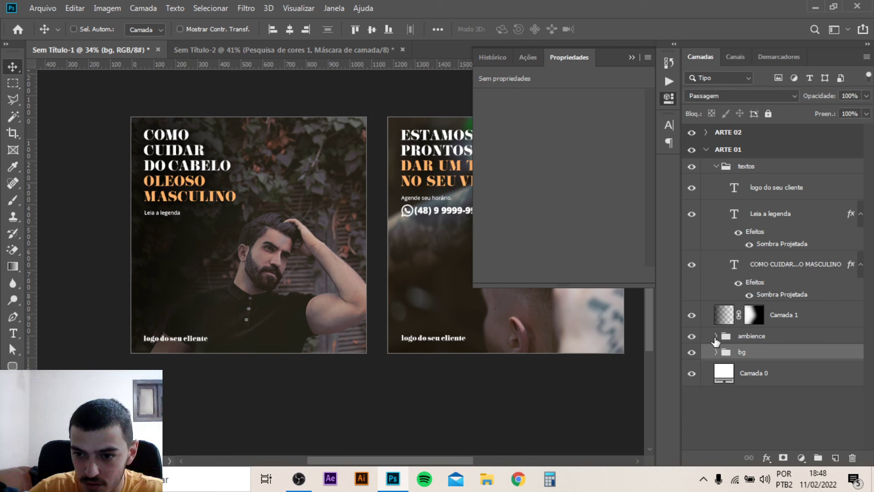
left_click(716, 336)
left_click(734, 379)
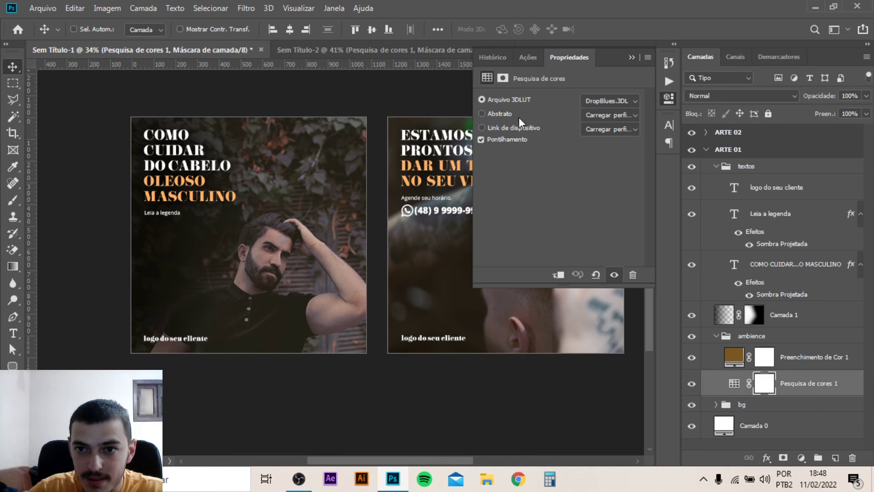
left_click(630, 55)
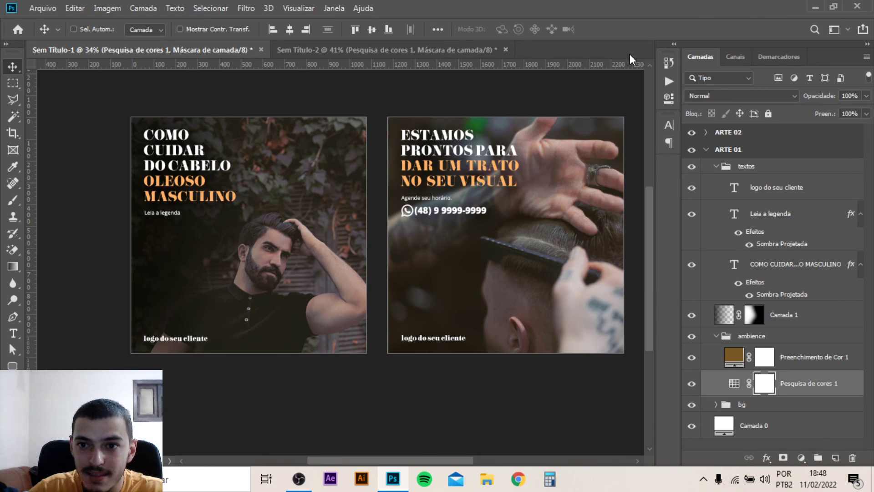
left_click(363, 54)
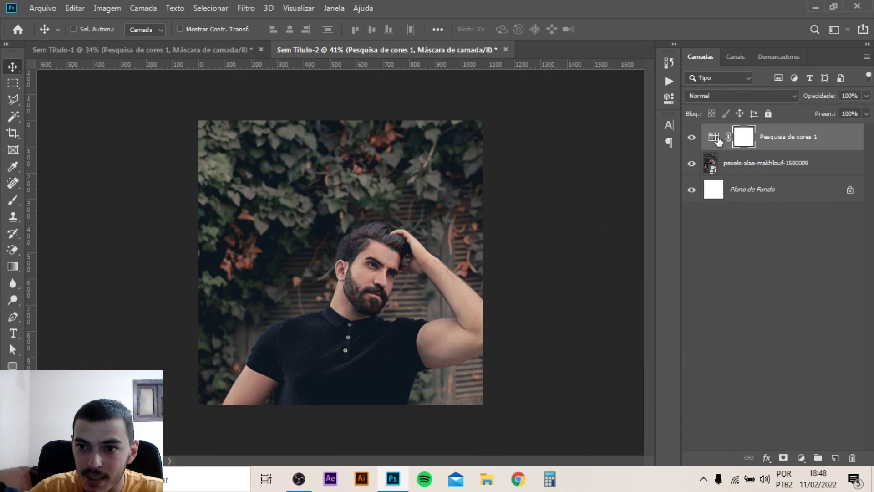
Set the Color Lookup layer's 3DLUT file to DropBlues.3DL.
left_click(718, 141)
double_click(715, 139)
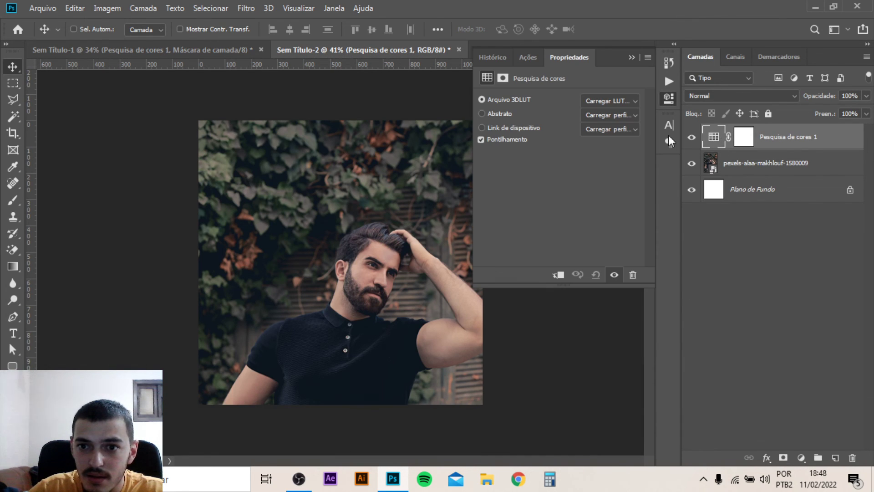
left_click(614, 100)
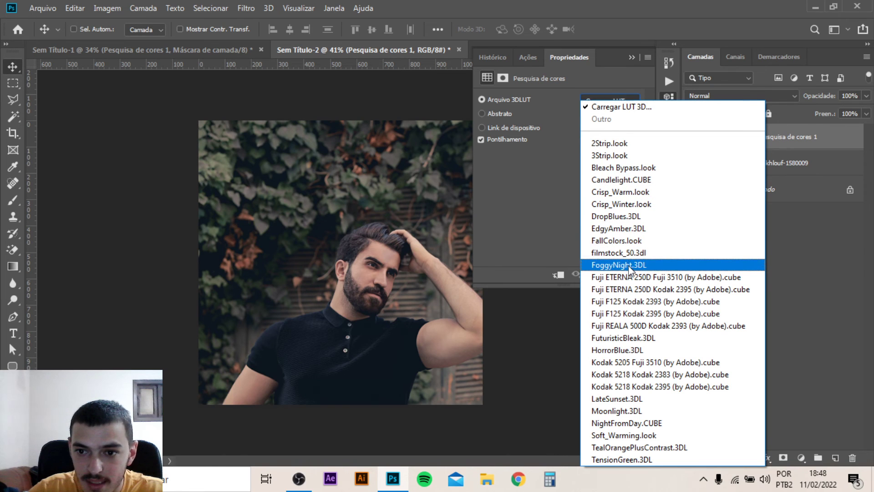
left_click(624, 217)
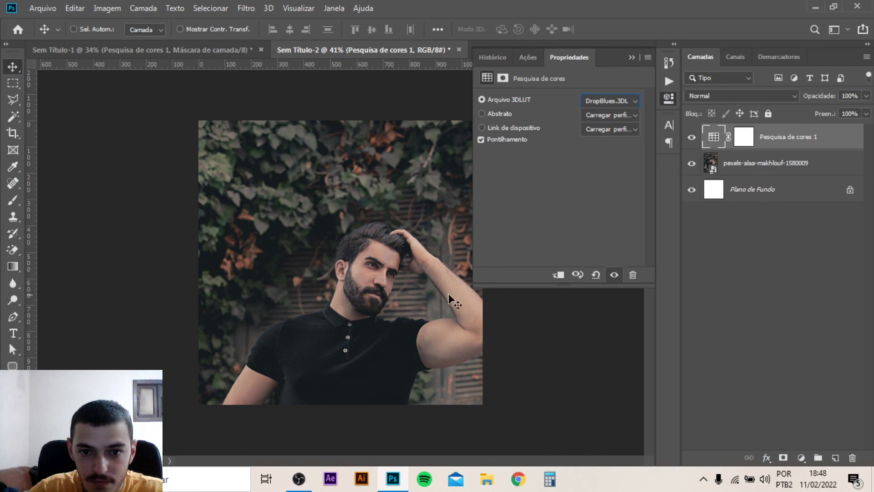
left_click(631, 57)
Add a green Solid Color fill layer with Diferença blending at 23% opacity.
left_click(799, 455)
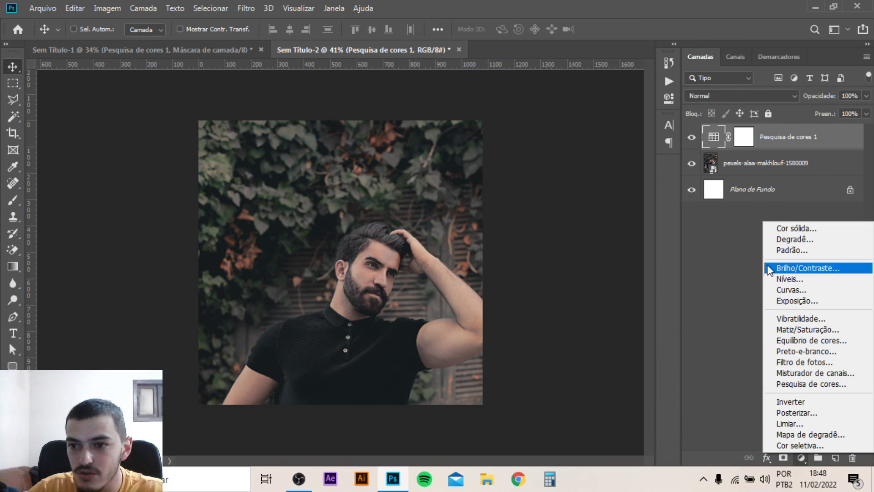
left_click(777, 230)
left_click_drag(654, 322, 655, 353)
left_click(549, 322)
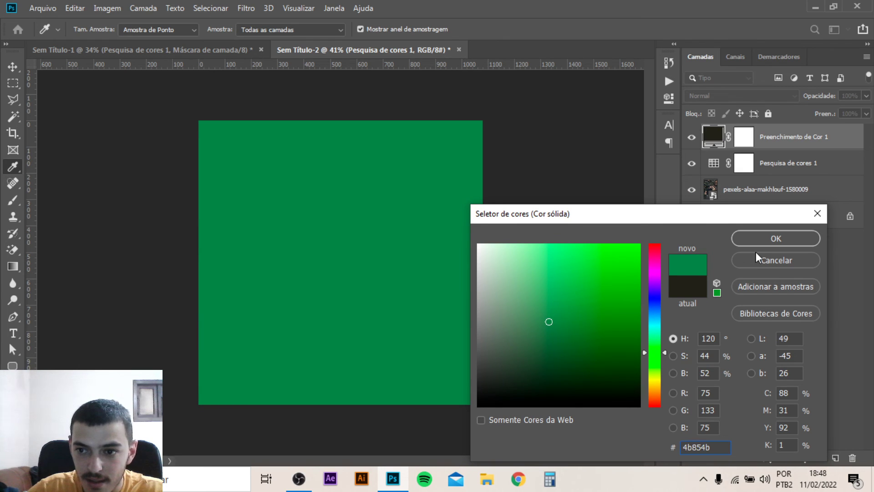
left_click(763, 239)
left_click(710, 97)
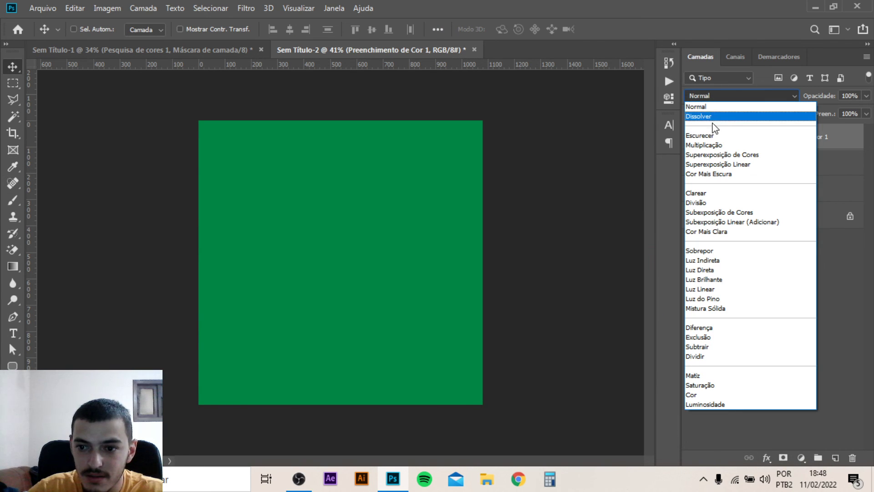
left_click(699, 326)
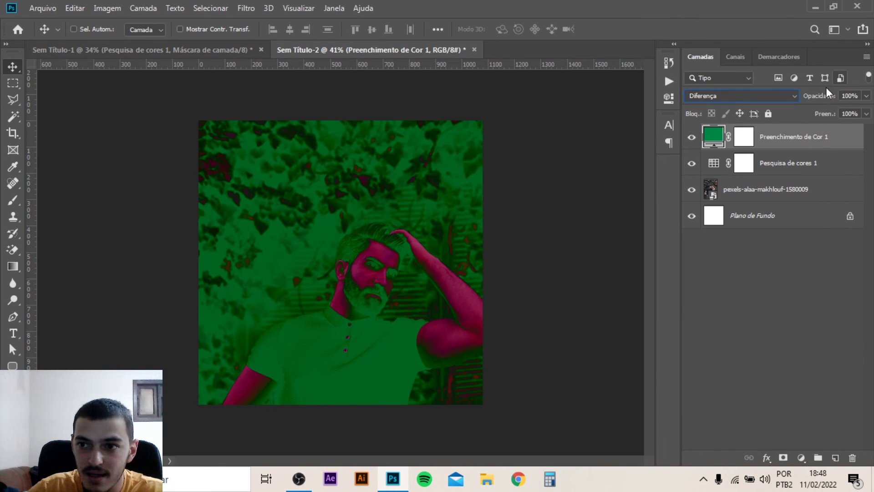
left_click_drag(825, 95, 768, 97)
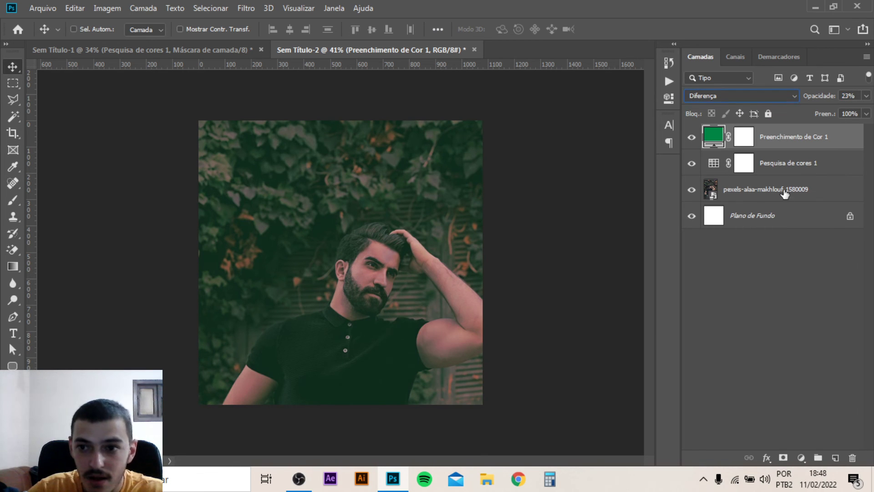
double_click(715, 137)
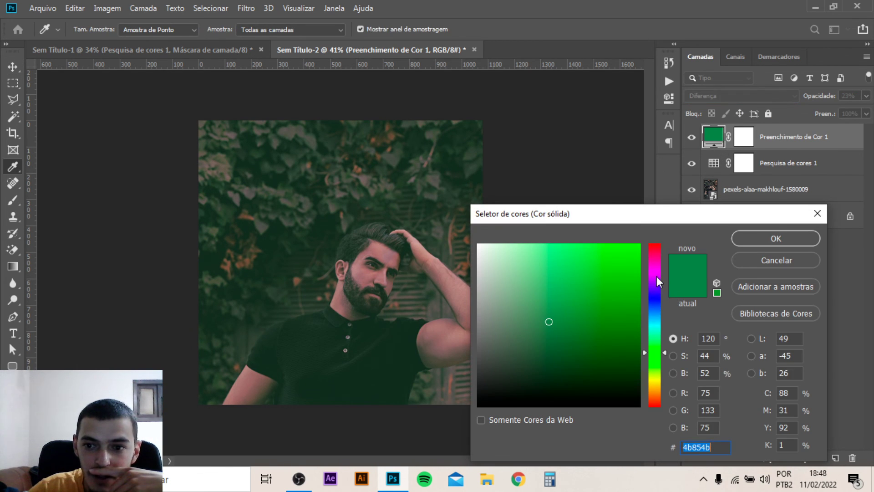
left_click_drag(657, 276, 655, 361)
left_click(761, 237)
key("v")
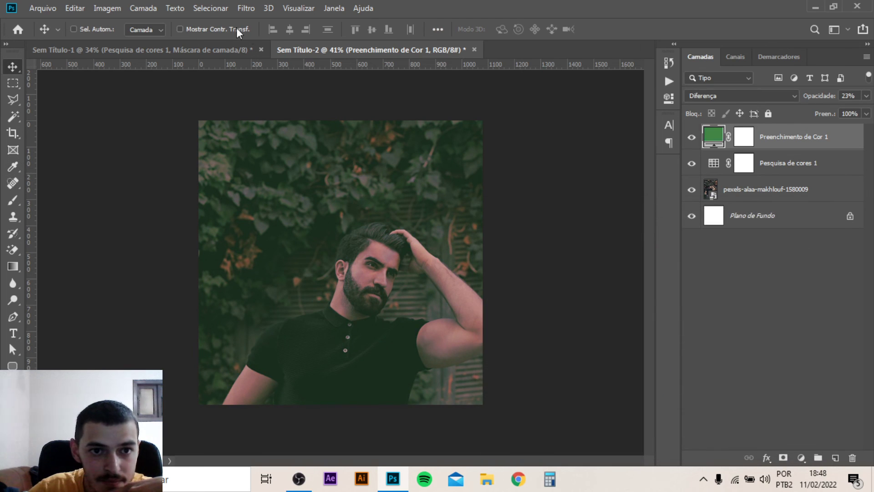
Read ARTE 01's fill colour and change the fill to brown 70582e.
left_click(203, 51)
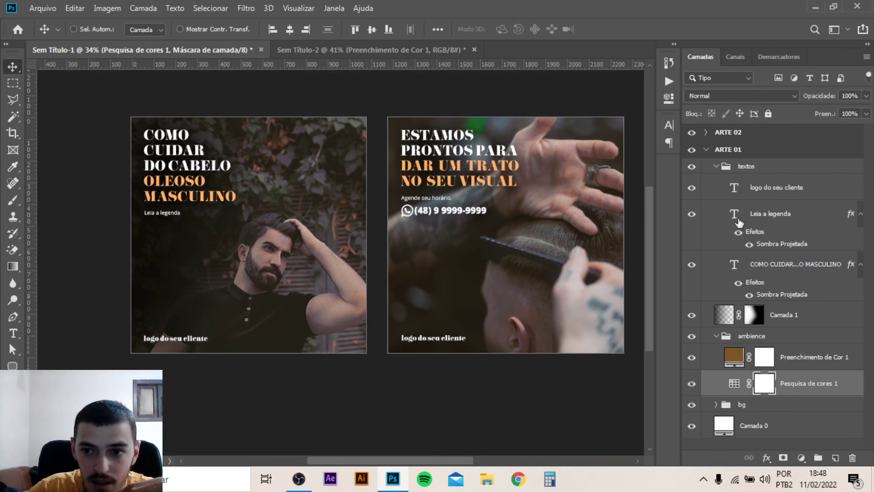
double_click(737, 354)
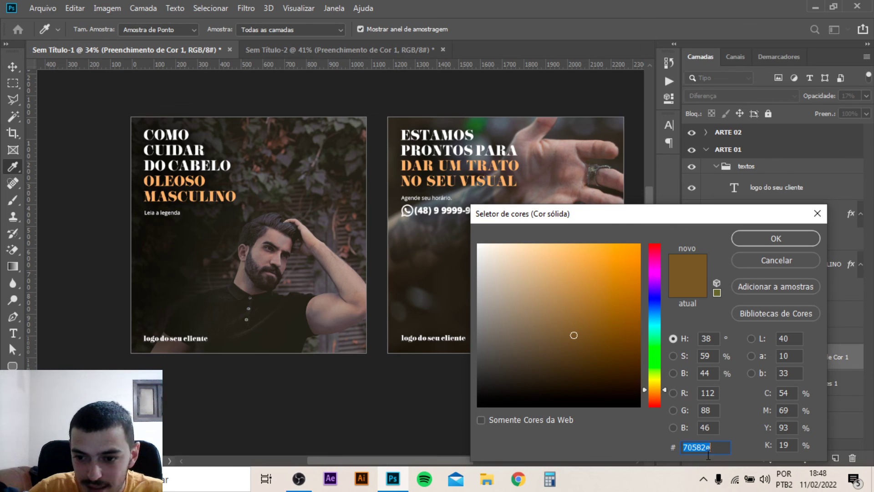
left_click(759, 260)
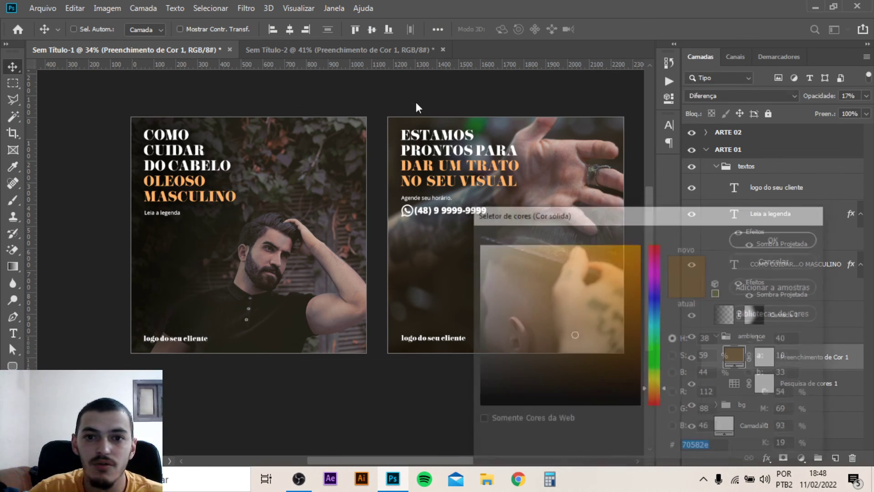
left_click(337, 50)
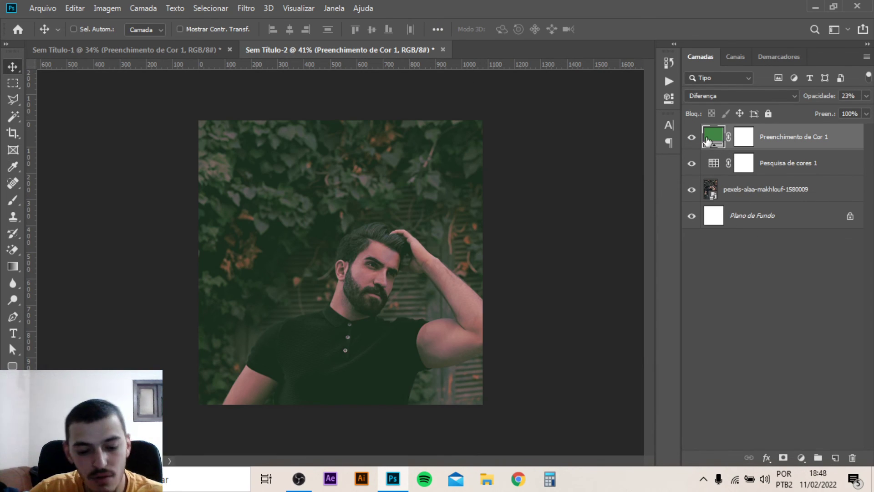
double_click(712, 134)
type("70582e")
left_click(746, 239)
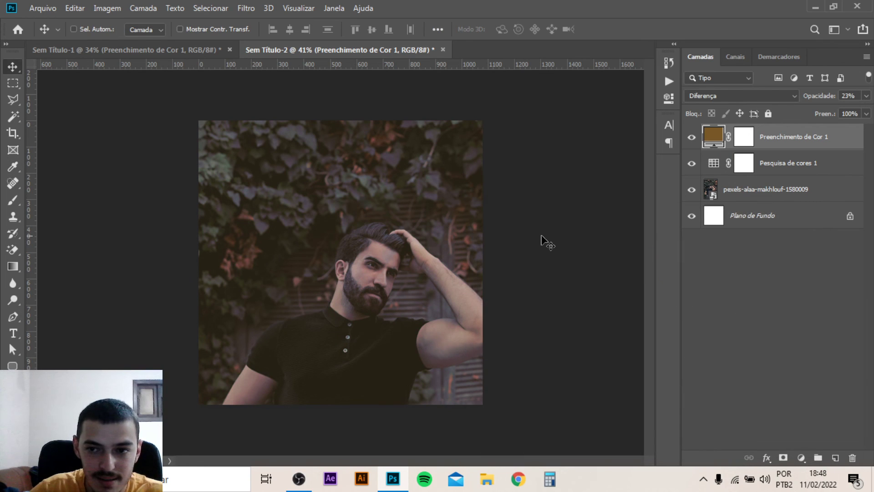
scroll(541, 237, "up", 3)
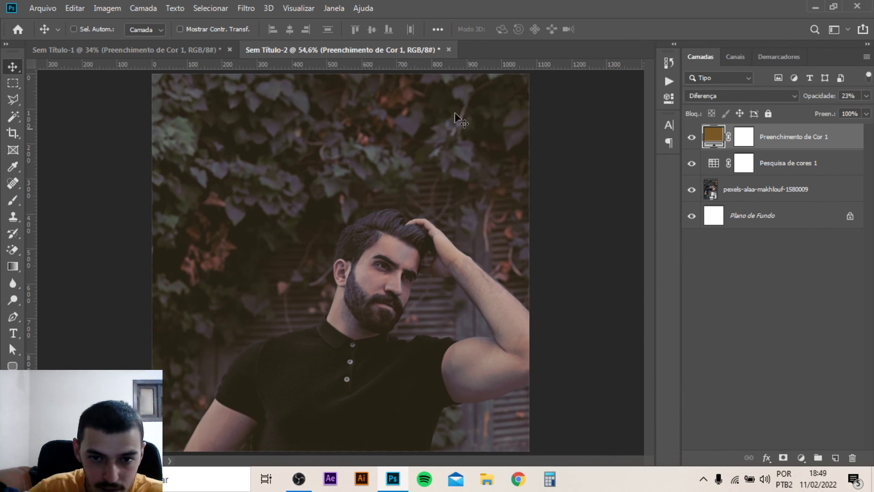
Add a 4-column, 4-row guide layout with 56.693 margins, then fit the view and hide guides.
left_click(298, 9)
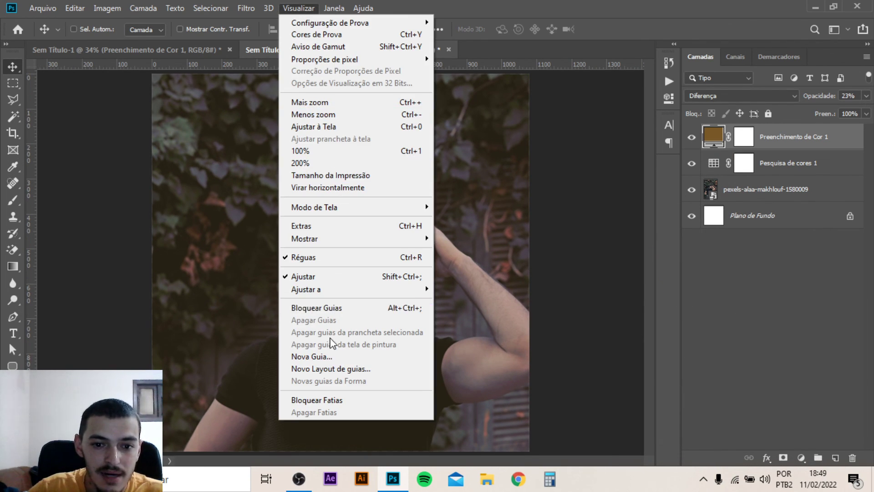
left_click(411, 362)
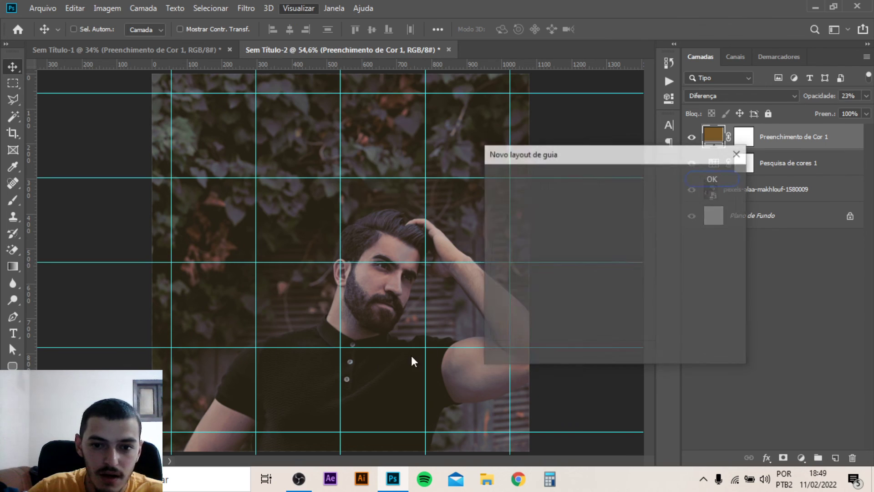
left_click(713, 178)
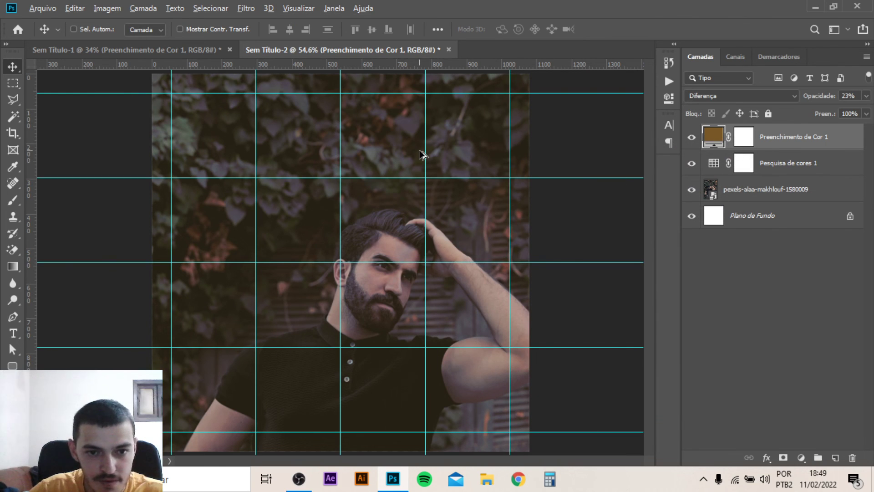
key("ctrl+0")
key("ctrl+semicolon")
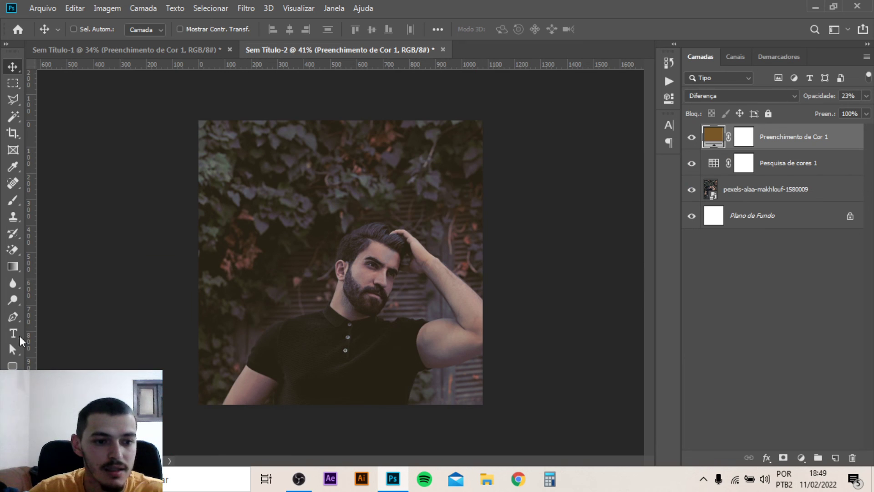
left_click(16, 331)
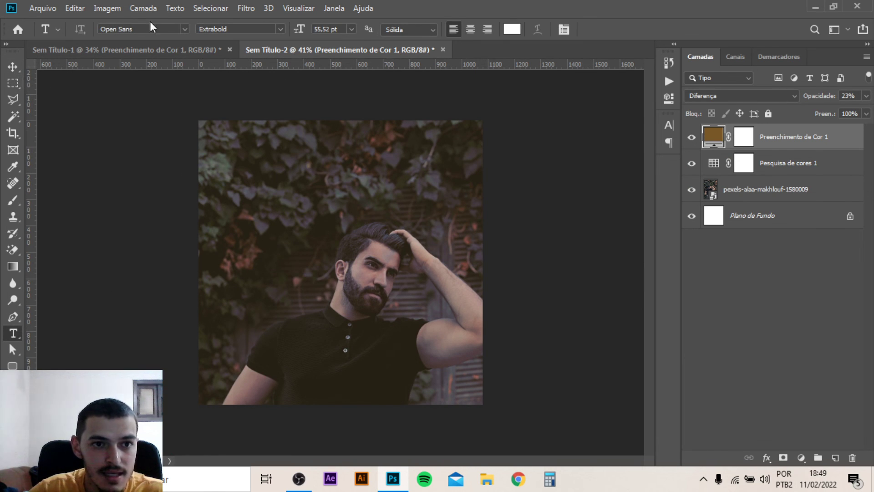
left_click(17, 69)
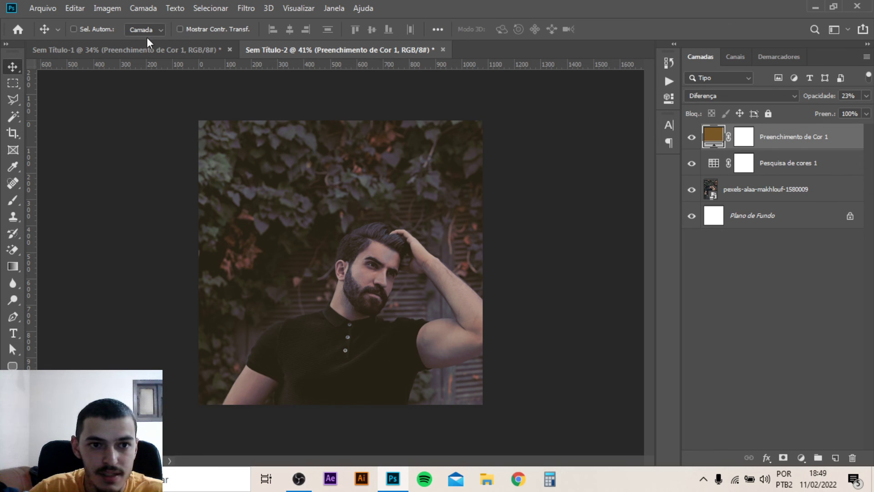
left_click(146, 49)
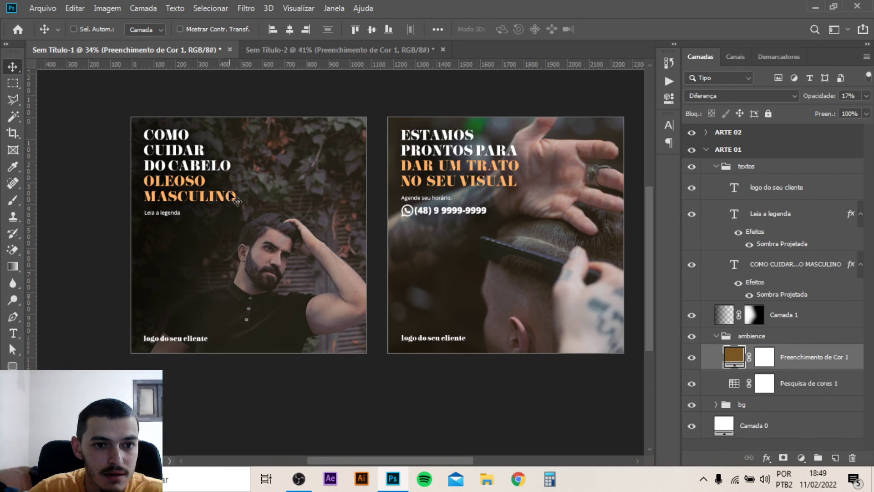
Type the headline's opening lines, COMO CUIDAR DO CABELO, above the man's head.
left_click(249, 50)
key("t")
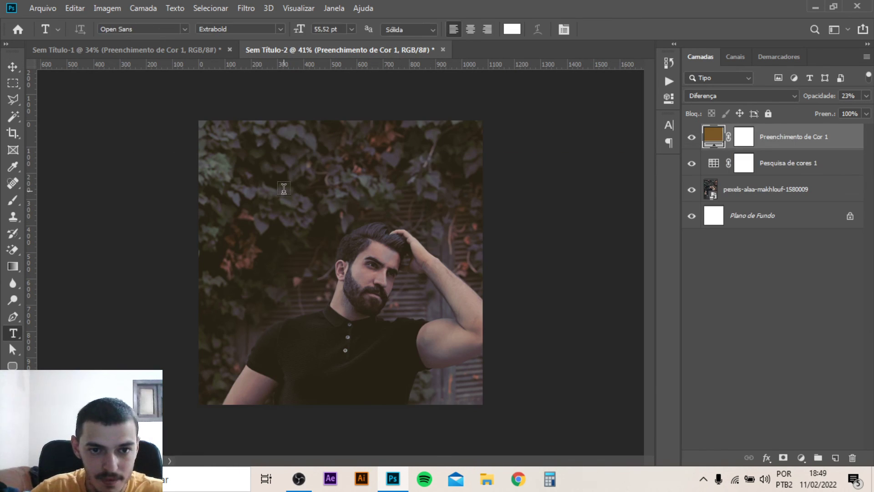
left_click(284, 188)
type("CP.P")
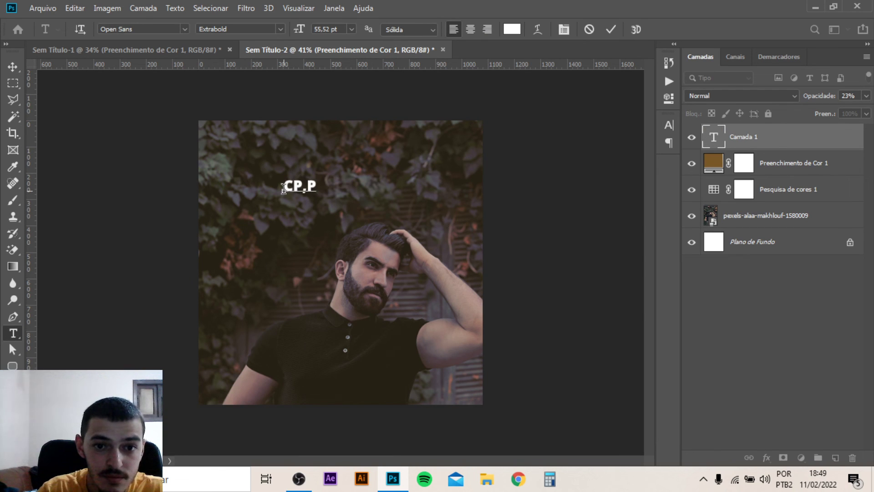
type("OMO")
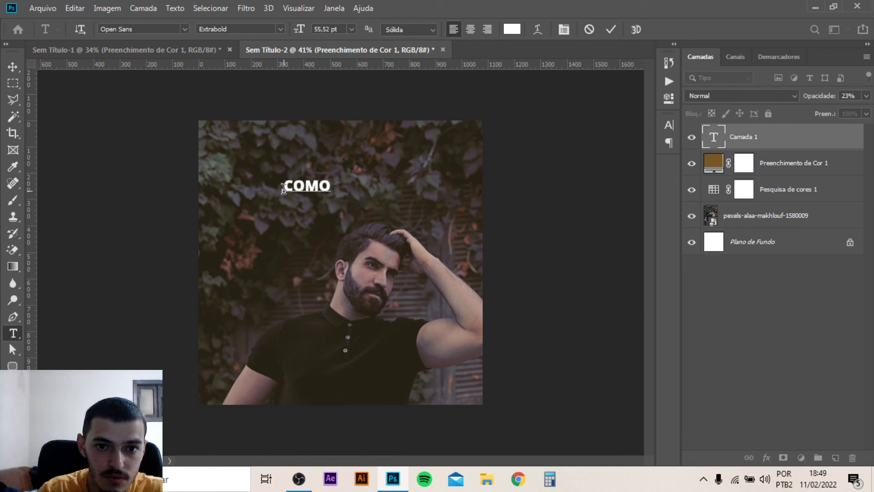
type("U")
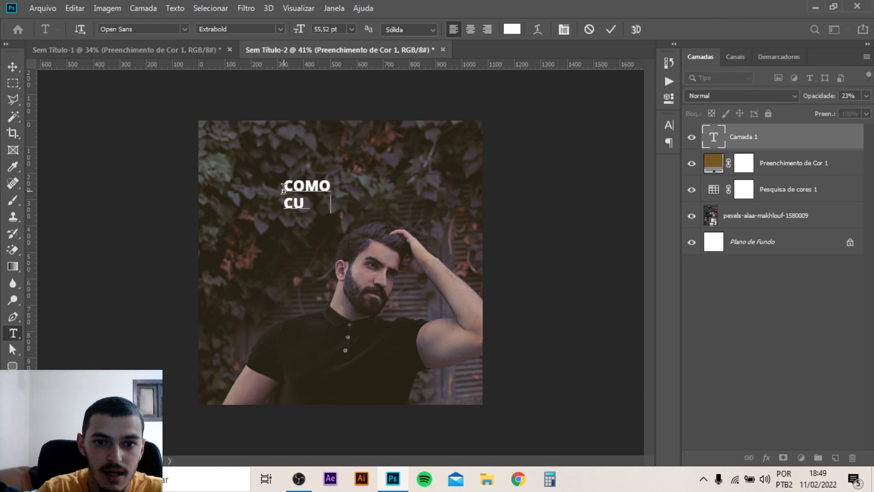
type("IDAR")
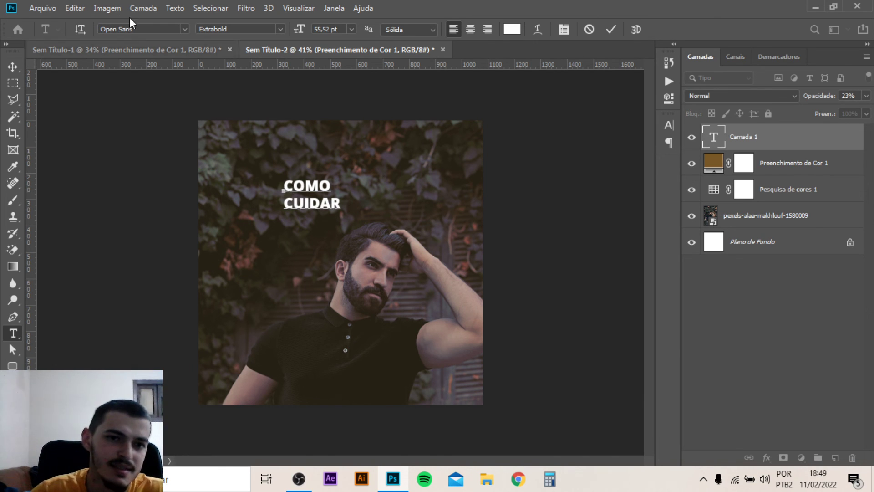
left_click(137, 51)
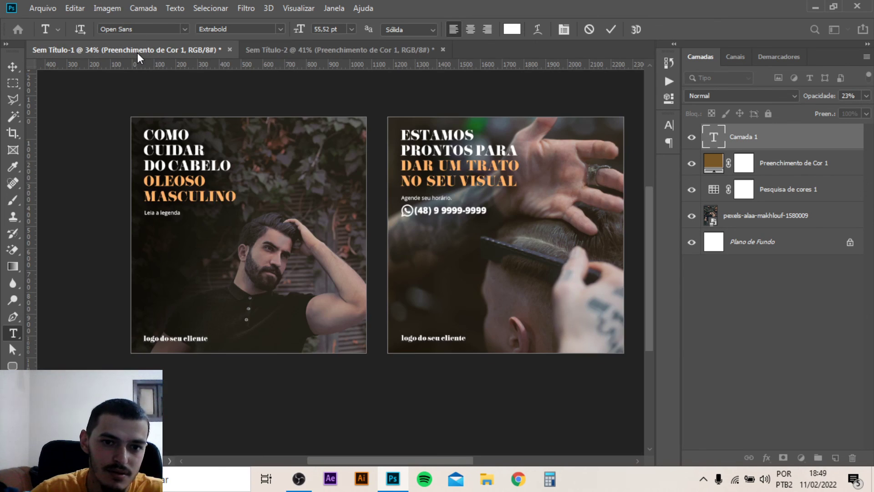
left_click(305, 47)
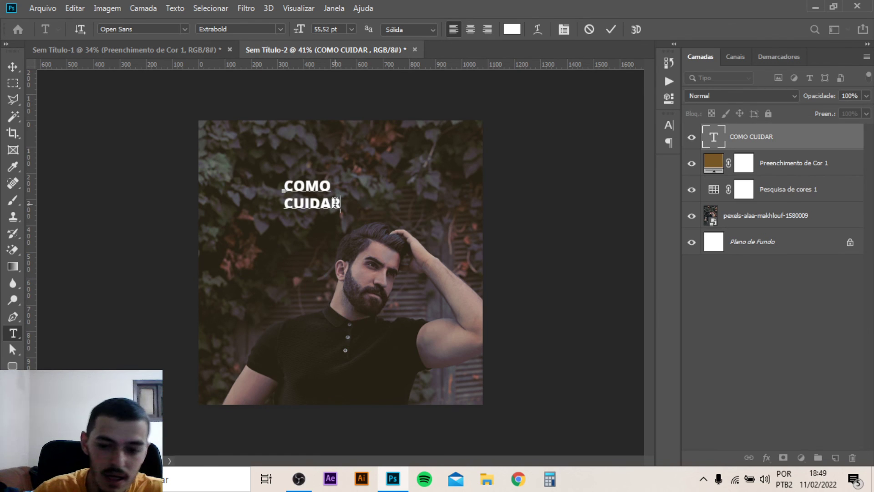
left_click(334, 202)
type("DO")
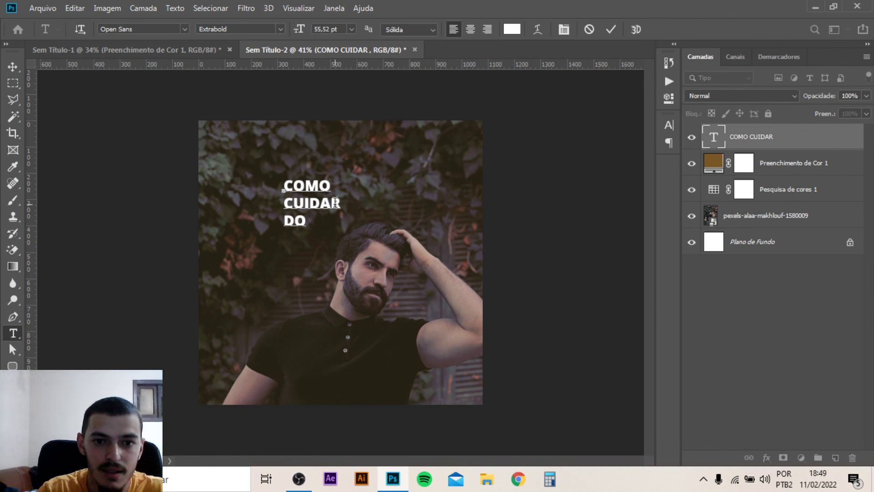
type(" CABELO")
key("Return")
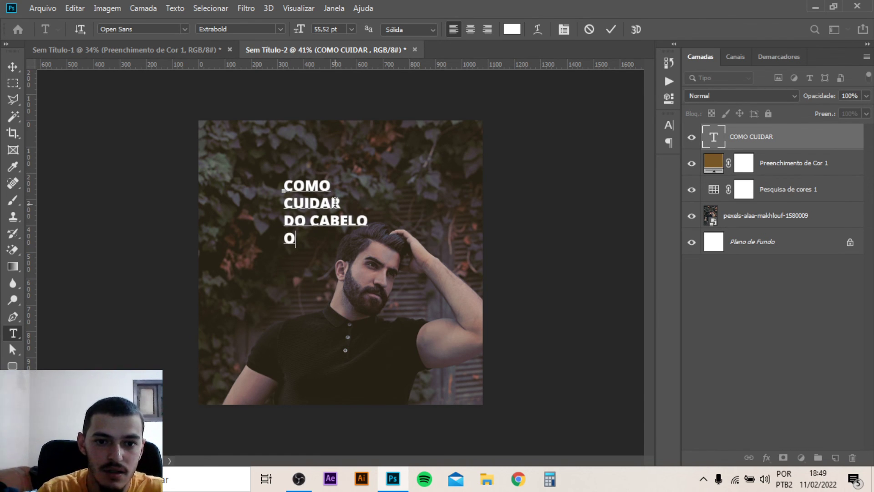
type("LEOSO")
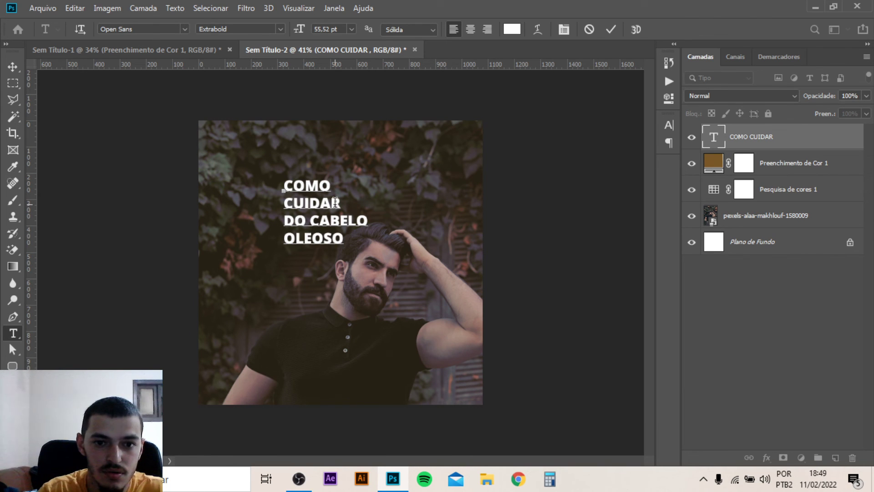
Finish the headline with OLEOSO and MASCULINO on separate lines and commit it.
left_click(80, 43)
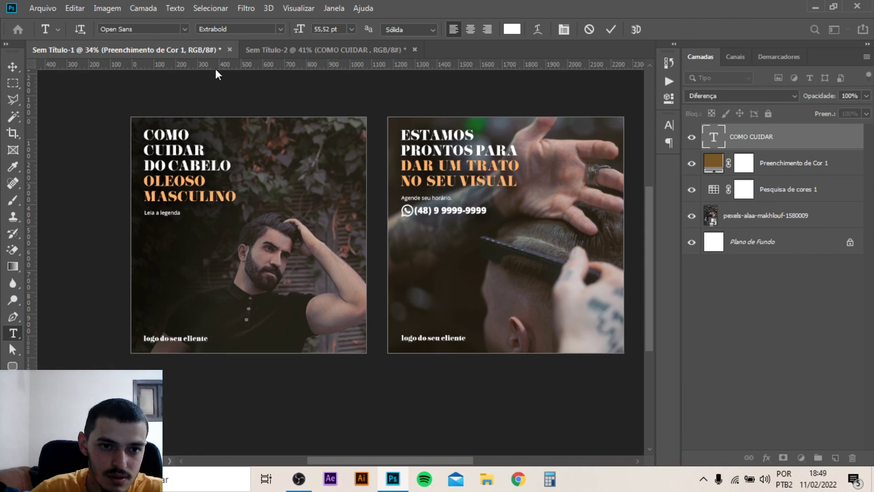
left_click(317, 51)
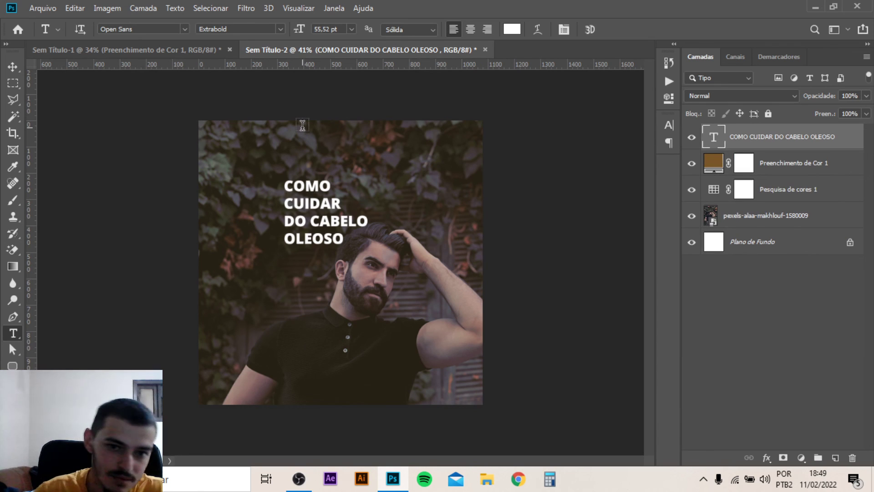
left_click(338, 238)
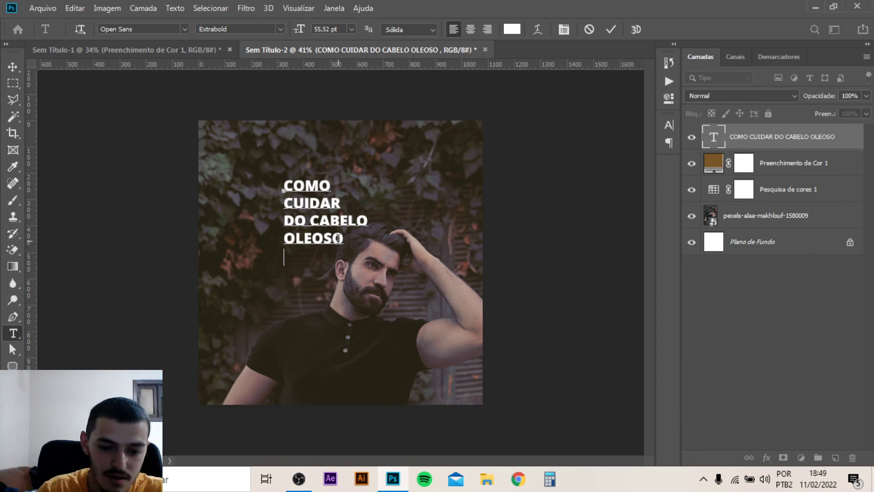
key("Return")
type("MASCUL")
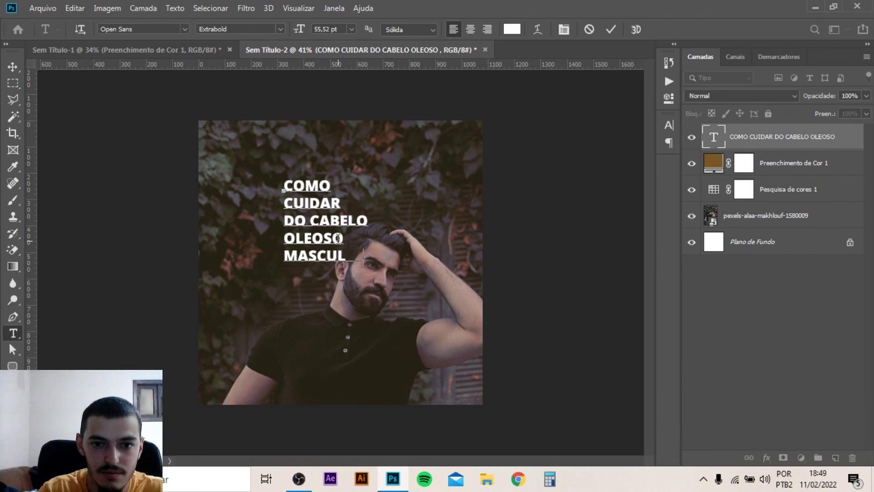
type("INO")
key("ctrl+Return")
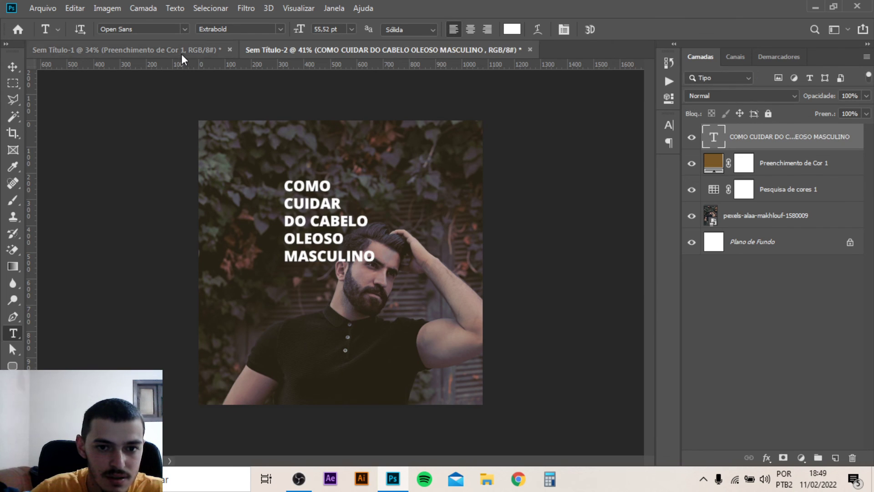
left_click(181, 53)
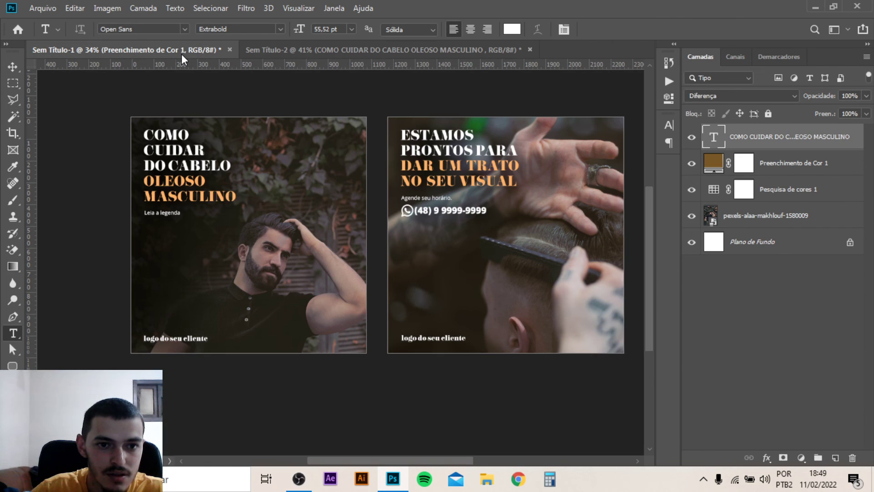
Show the guides and move the headline into the top-left grid cell.
left_click(311, 53)
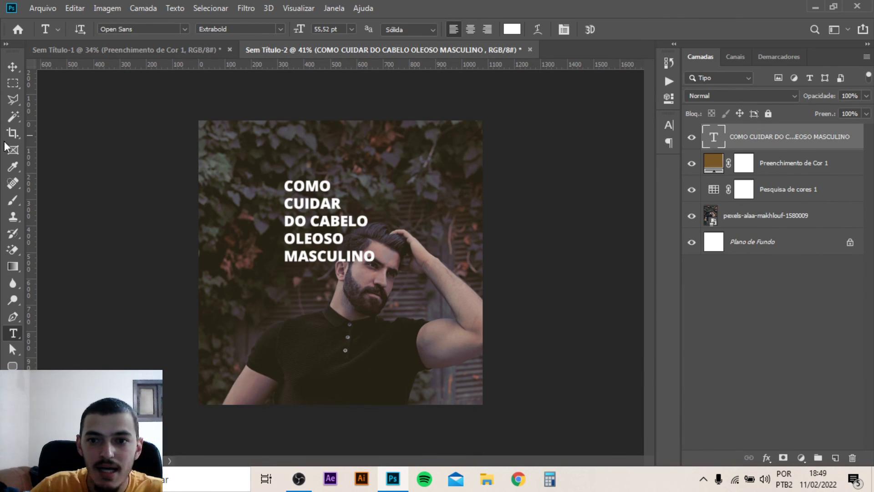
key("ctrl+semicolon")
left_click(7, 68)
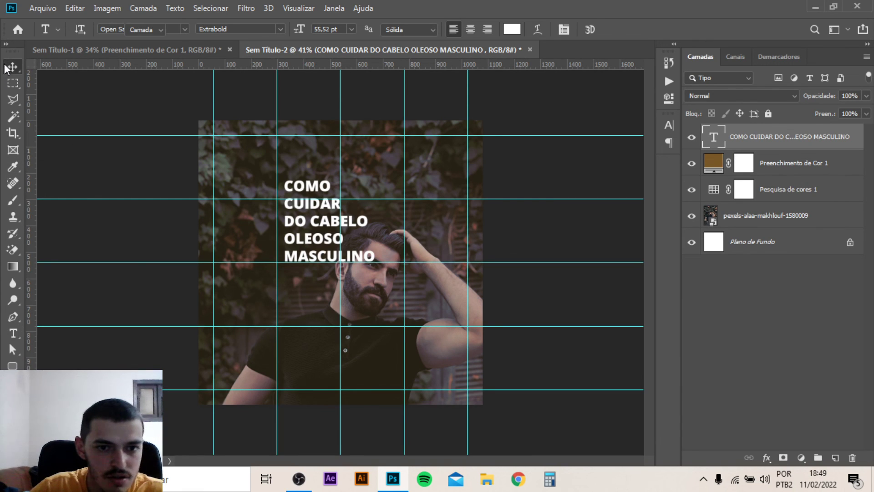
left_click_drag(313, 240, 242, 194)
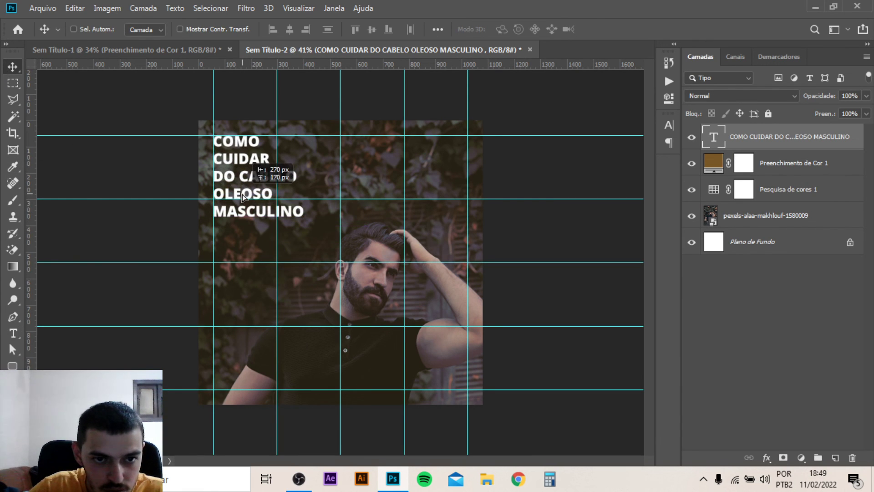
Set the headline font to Times New Roman Bold.
left_click(669, 127)
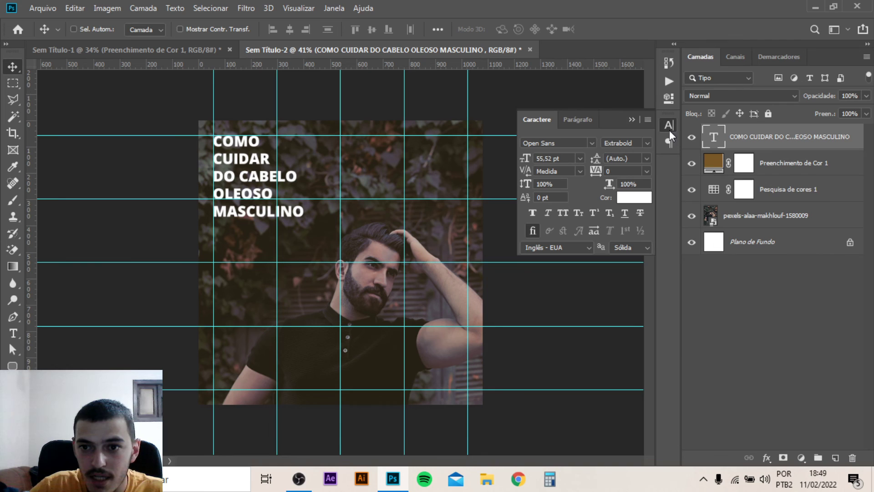
left_click(591, 143)
type("T")
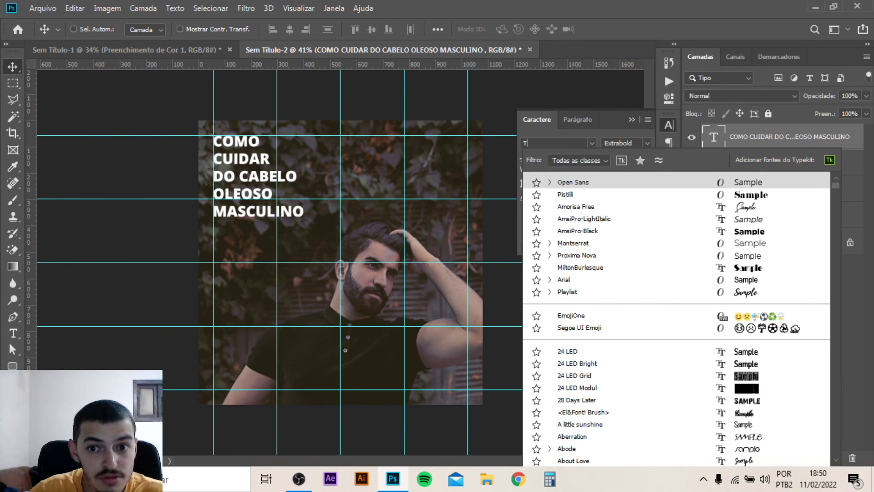
type("l")
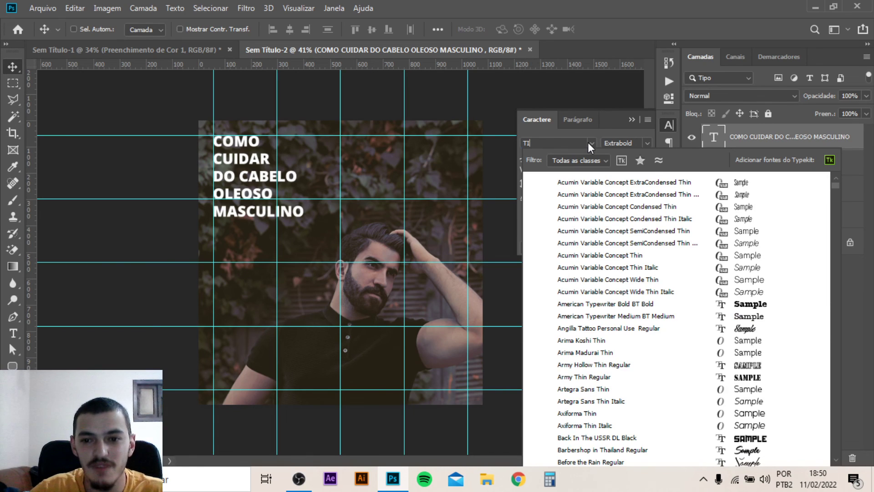
type("mes New Roman")
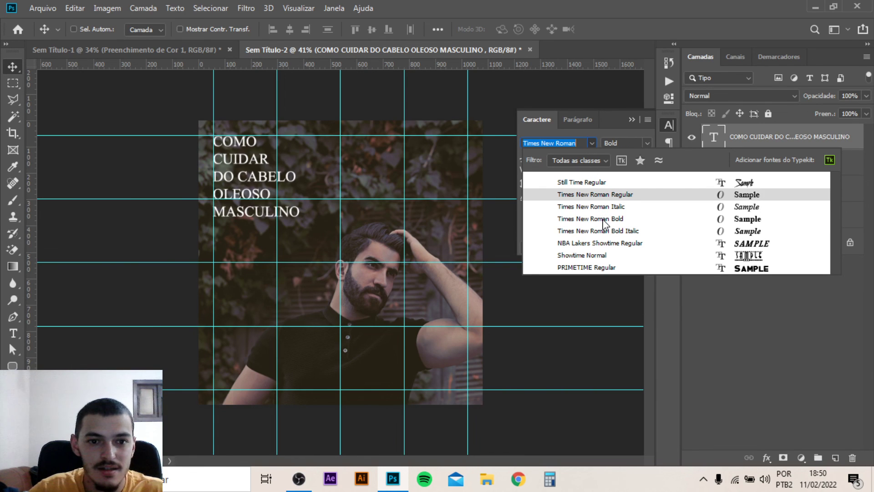
key("Down")
key("Down")
key("Down")
key("Down")
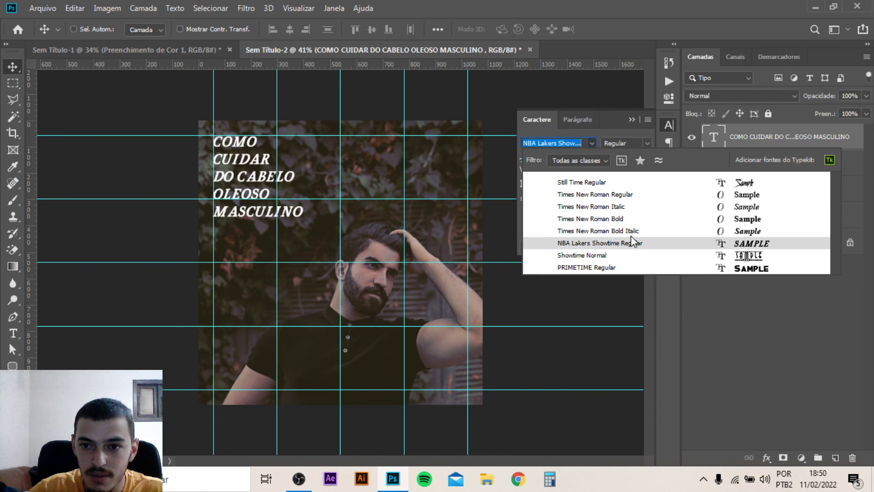
key("Down")
key("Down")
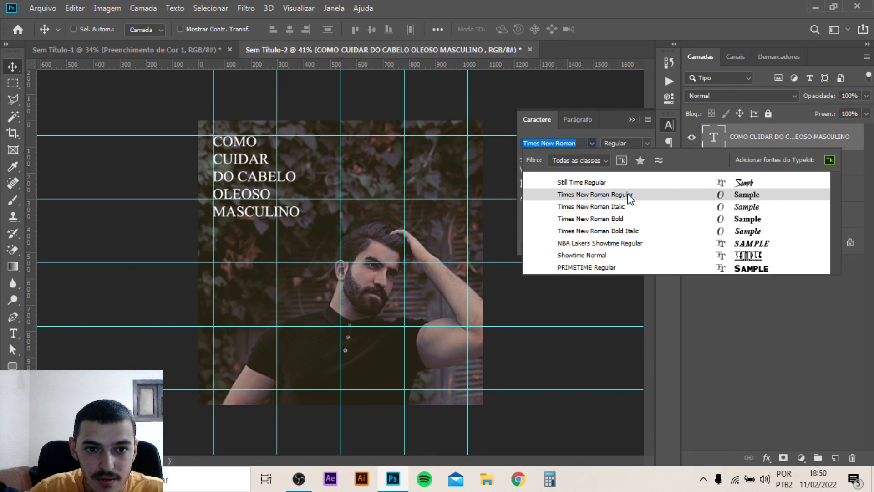
left_click(632, 222)
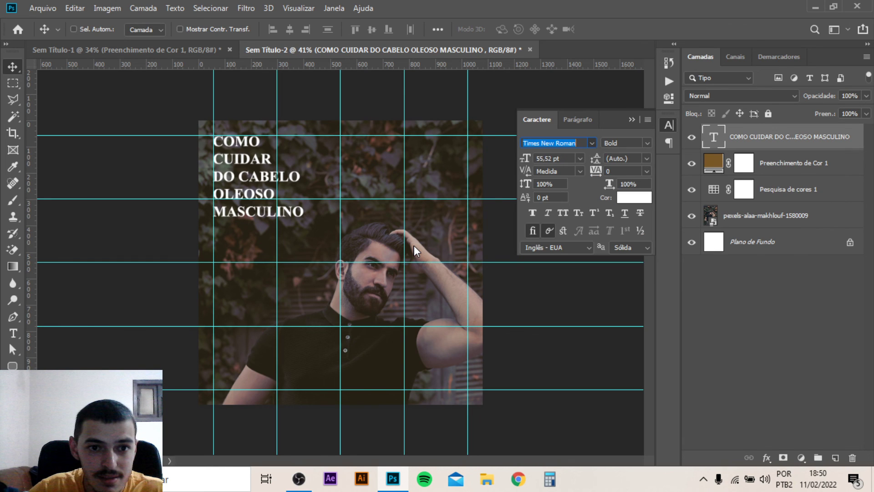
Scale the headline up to 75.88 pt.
key("ctrl+t")
left_click_drag(304, 238, 337, 277)
key("Return")
key("9")
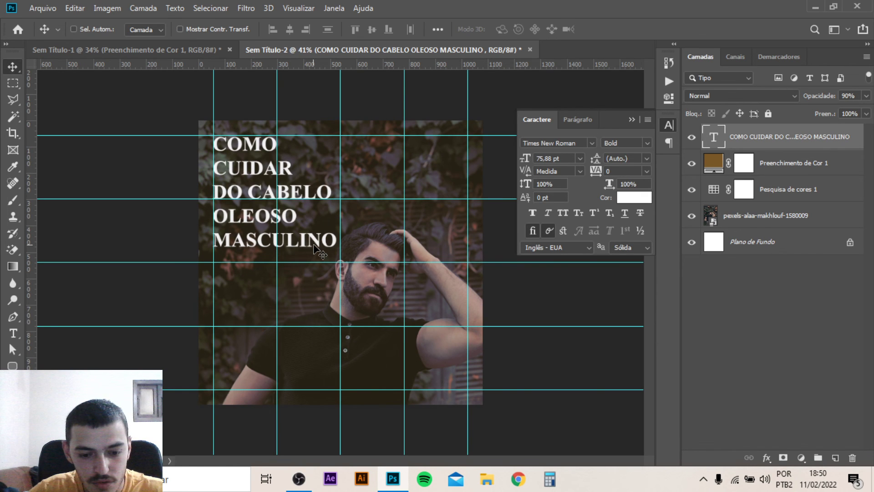
Set the headline text colour to white.
double_click(327, 241)
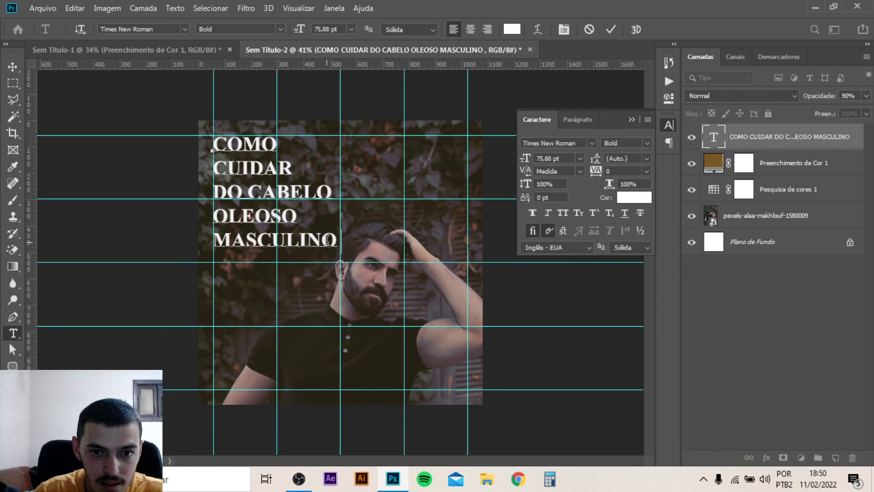
left_click(10, 66)
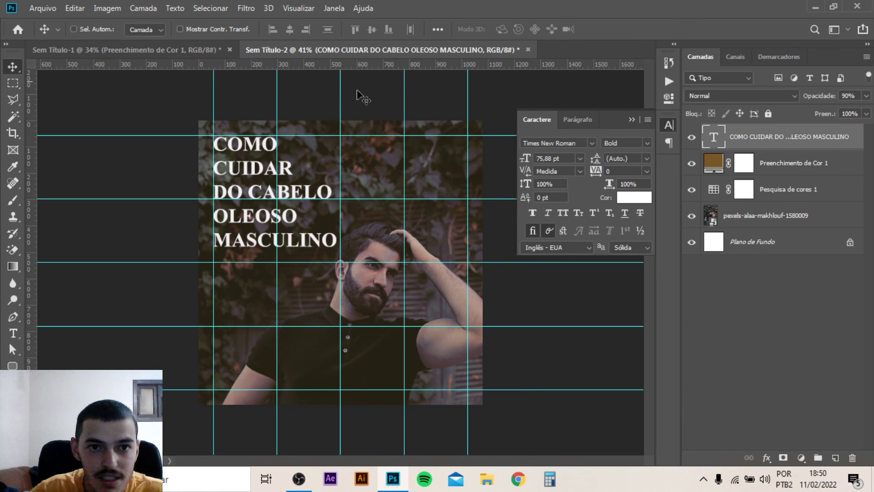
left_click(632, 198)
key("Tab")
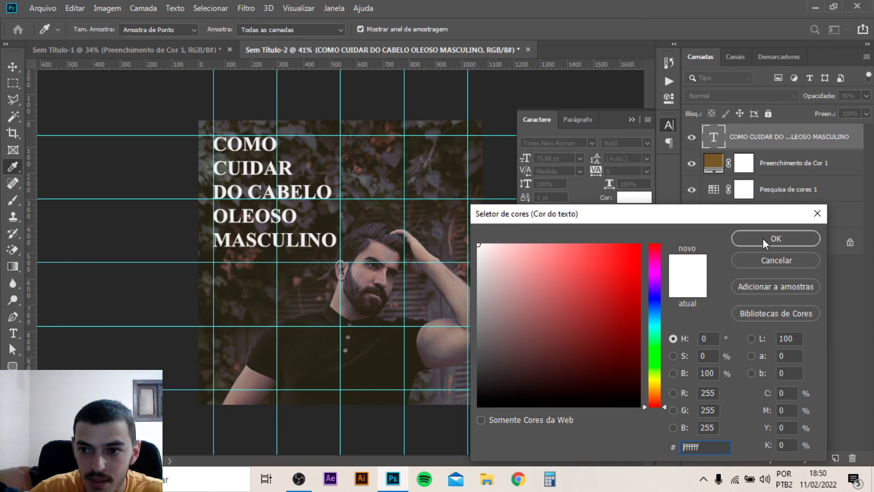
left_click(782, 237)
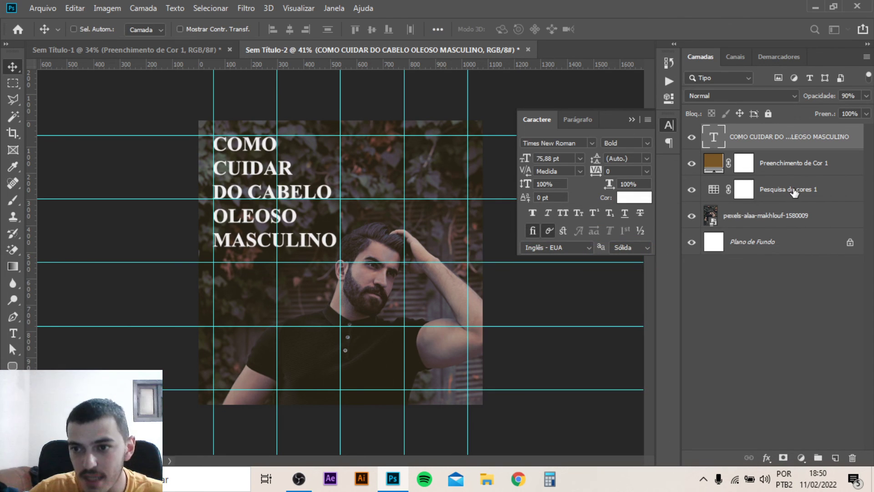
left_click(800, 190)
Group the colour fill and colour lookup adjustment layers into a group named AMBIENTE.
left_click(799, 166, "shift")
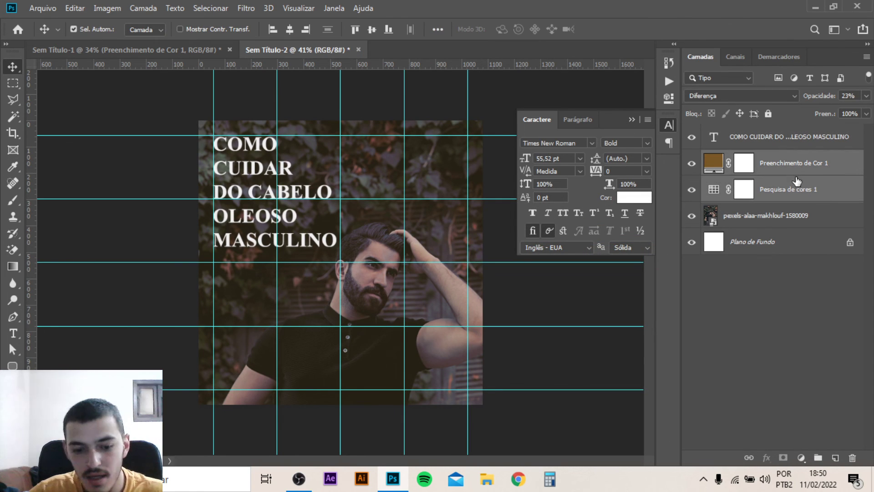
key("ctrl+g")
double_click(749, 159)
type("A")
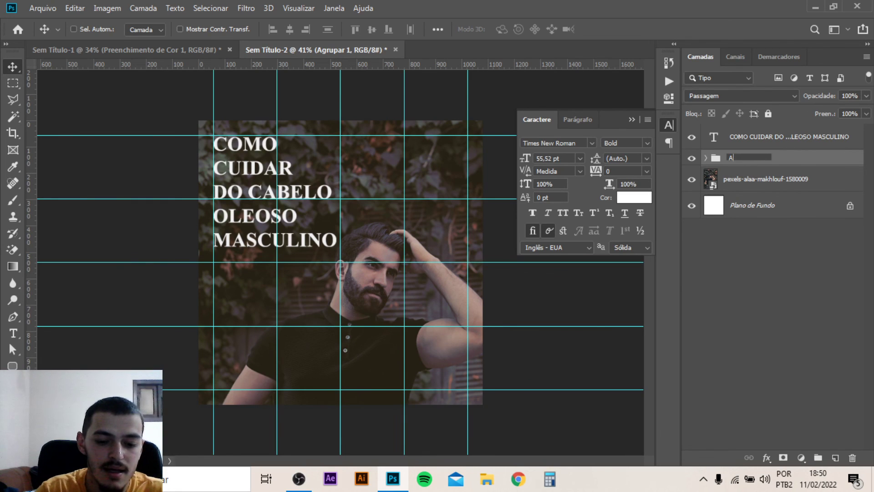
type("MI")
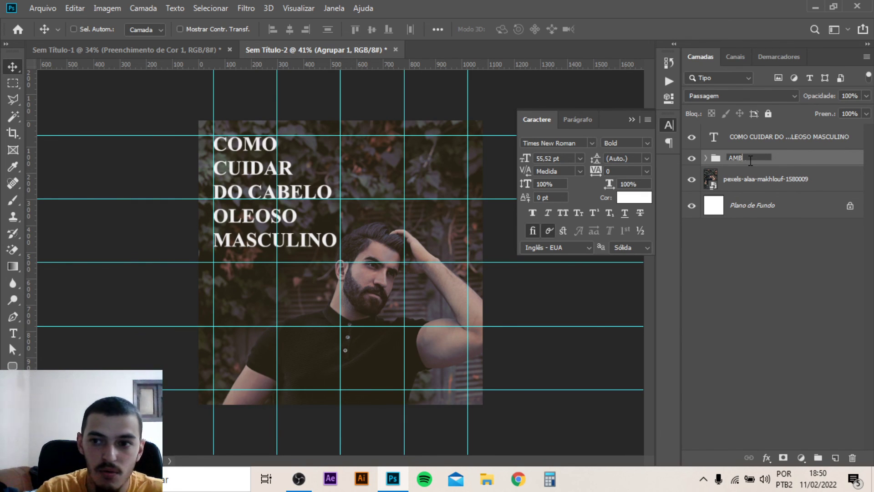
type("IENTE")
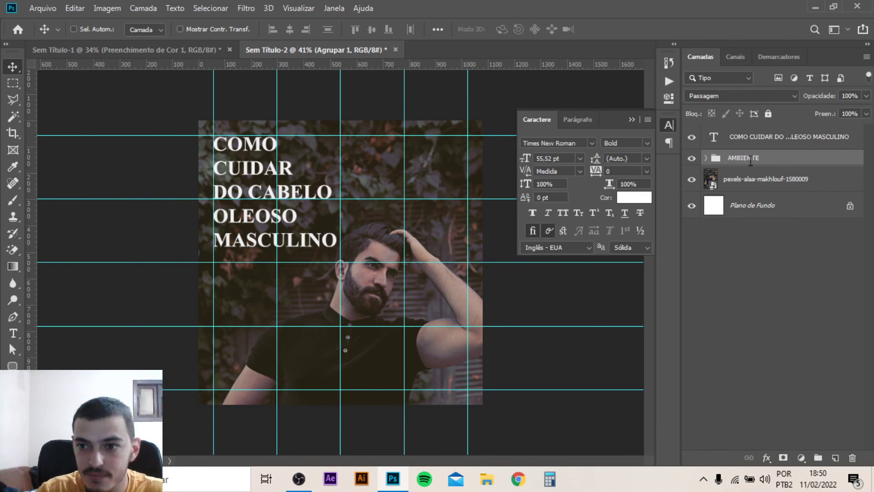
key("Return")
Put the photo layer in its own group named BG and collapse it.
left_click(747, 189)
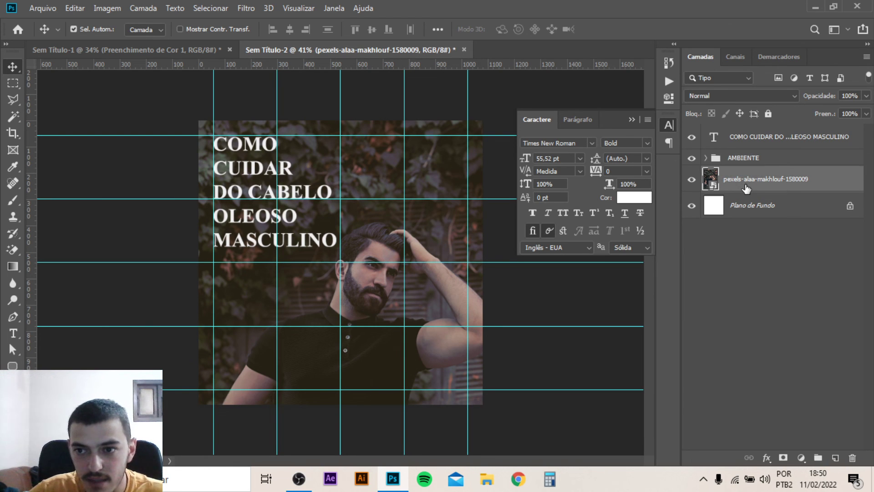
key("ctrl+g")
double_click(742, 174)
type("BG")
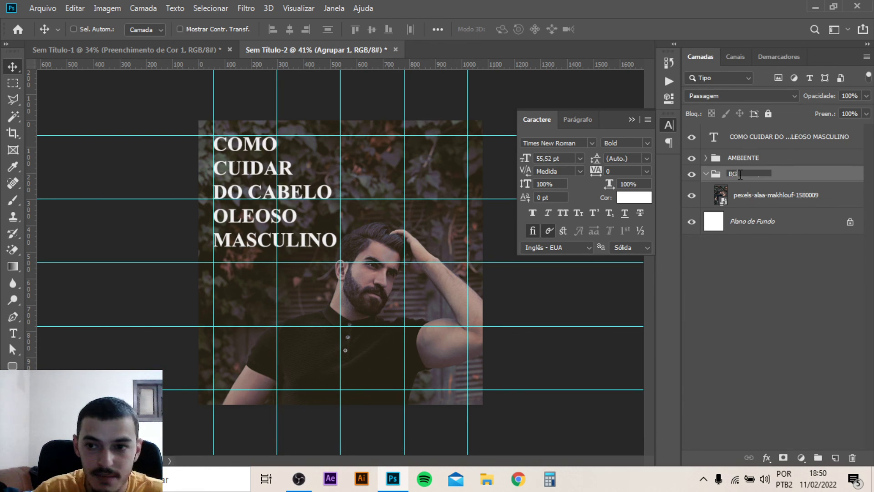
key("Return")
left_click(705, 174)
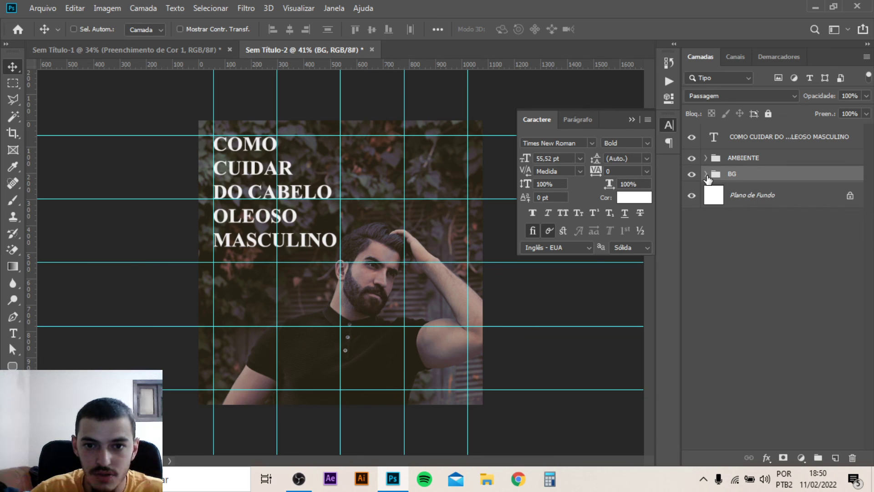
left_click(630, 121)
Back in the single-artboard design, reset the headline's letter spacing to 0.
left_click(181, 51)
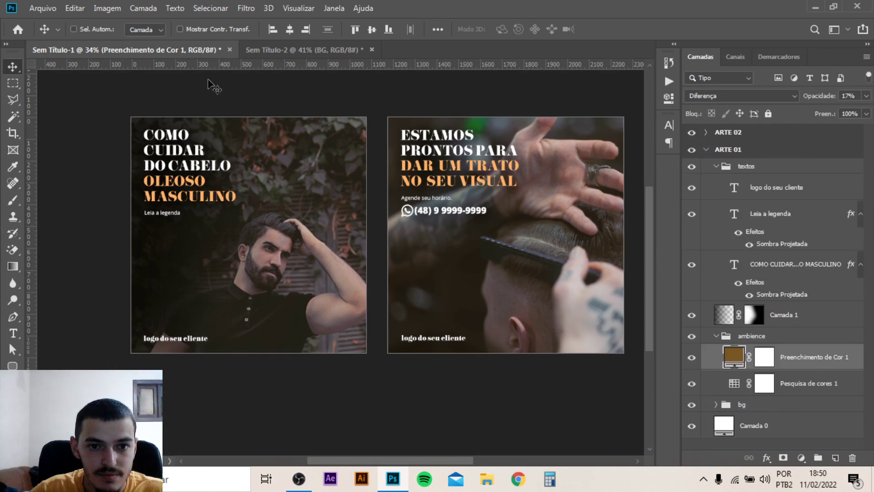
left_click(275, 51)
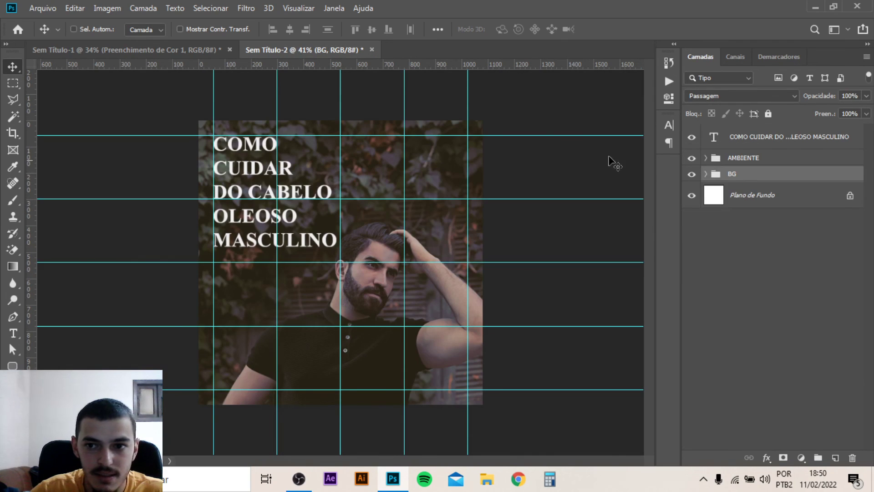
left_click(668, 126)
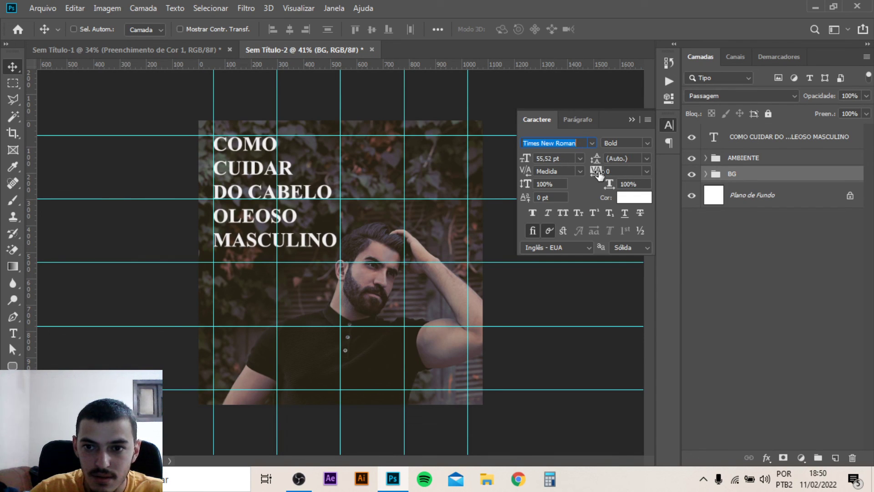
left_click_drag(598, 174, 594, 175)
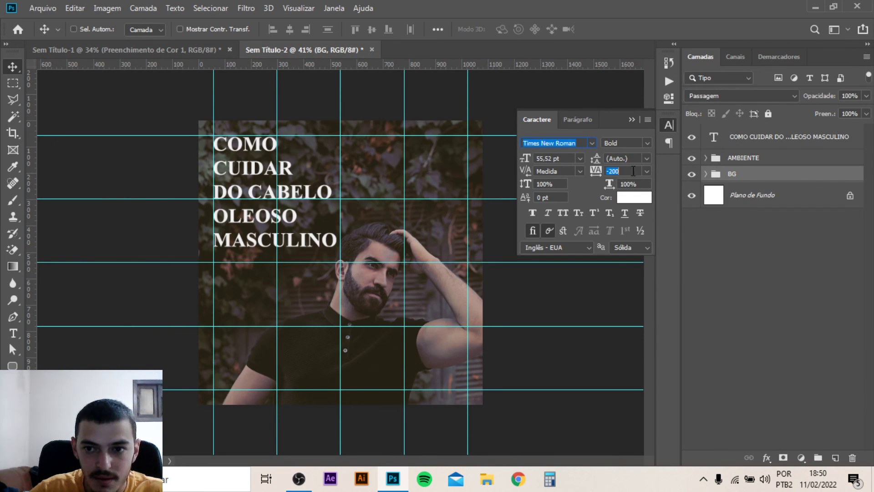
left_click(647, 172)
left_click(619, 247)
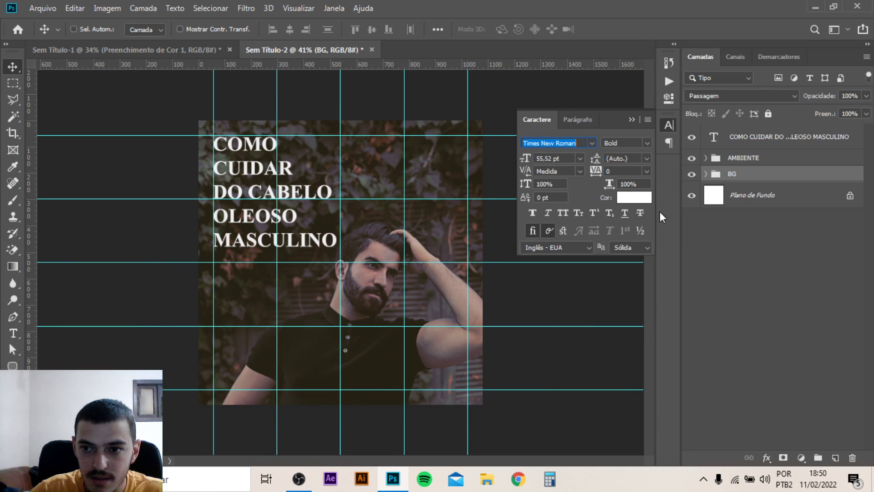
key("Return")
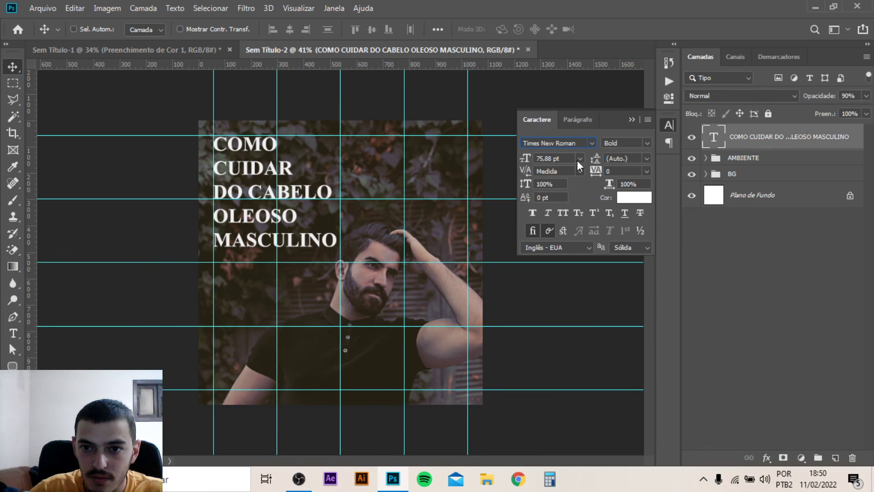
Tighten the headline's line spacing to 76.94 pt, then view the two-artboard reference file.
left_click_drag(595, 172, 613, 171)
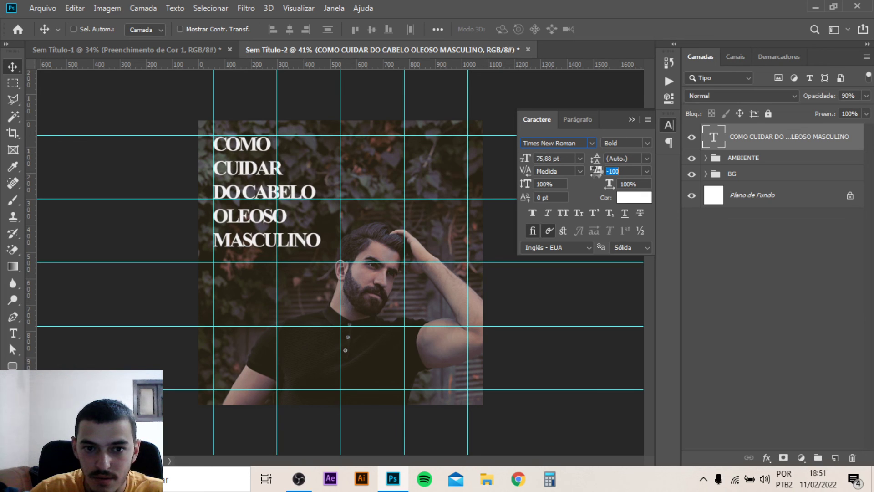
type("0")
left_click(610, 184)
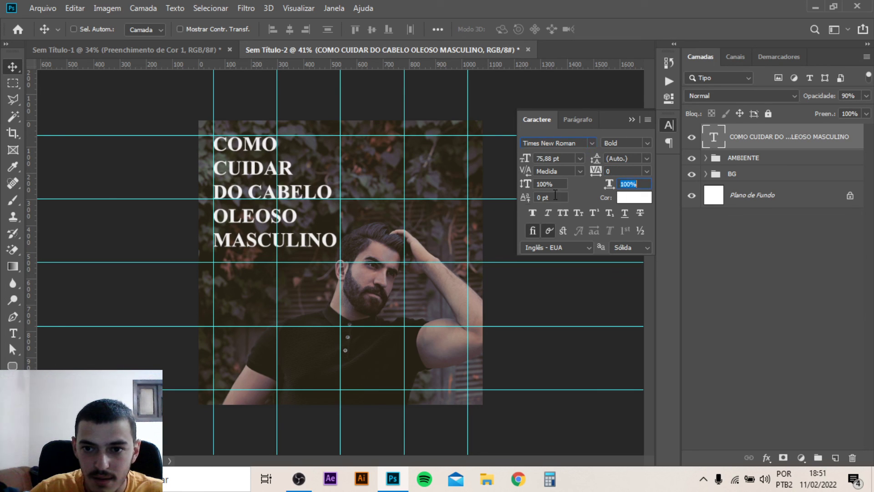
left_click_drag(595, 167, 592, 157)
left_click(510, 205)
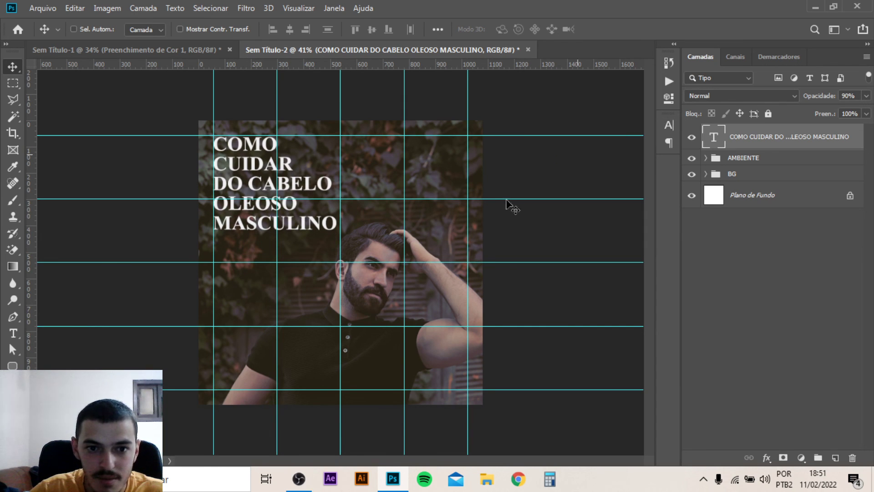
left_click(141, 50)
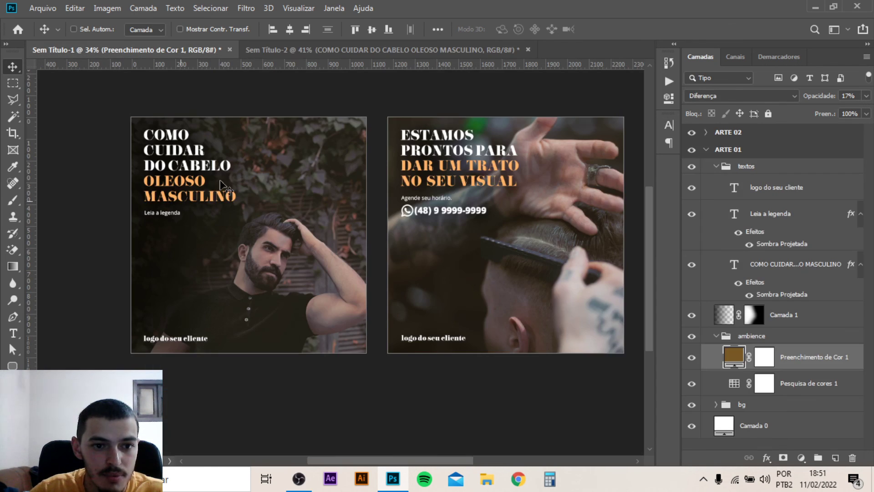
Colour the headline words OLEOSO MASCULINO orange, leaving COMO CUIDAR DO CABELO white.
left_click(300, 47)
key("t")
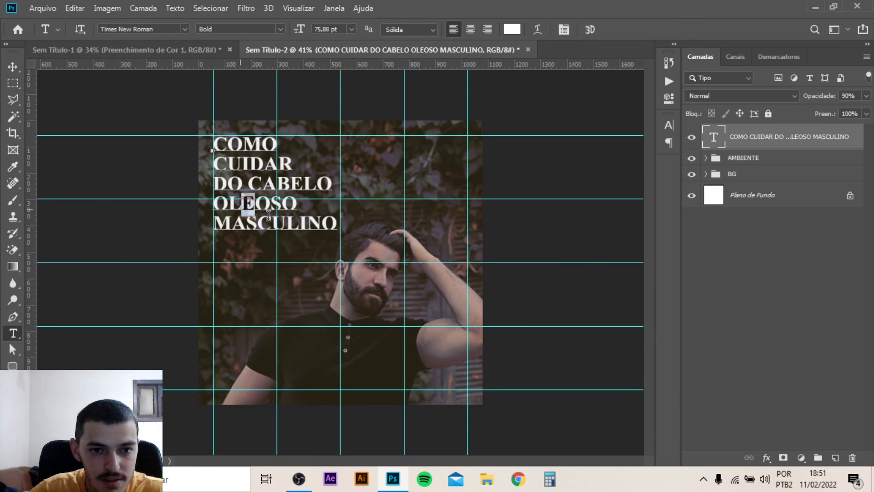
mouse_move(271, 225)
left_mouse_down()
mouse_move(221, 205)
mouse_move(353, 227)
left_mouse_up()
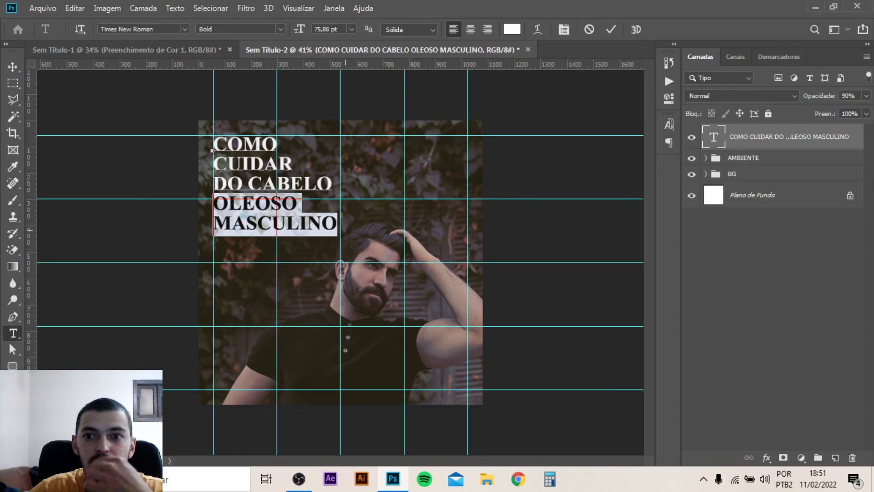
left_click(669, 125)
left_click(669, 128)
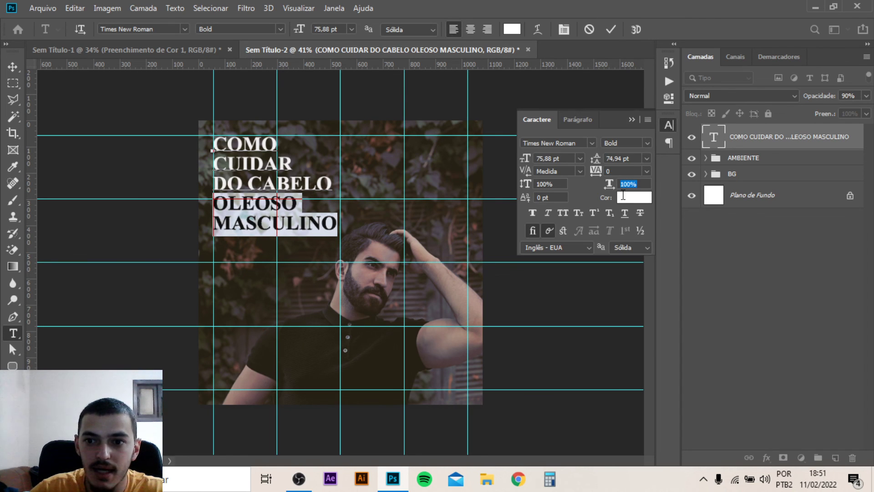
left_click(634, 197)
left_click(656, 381)
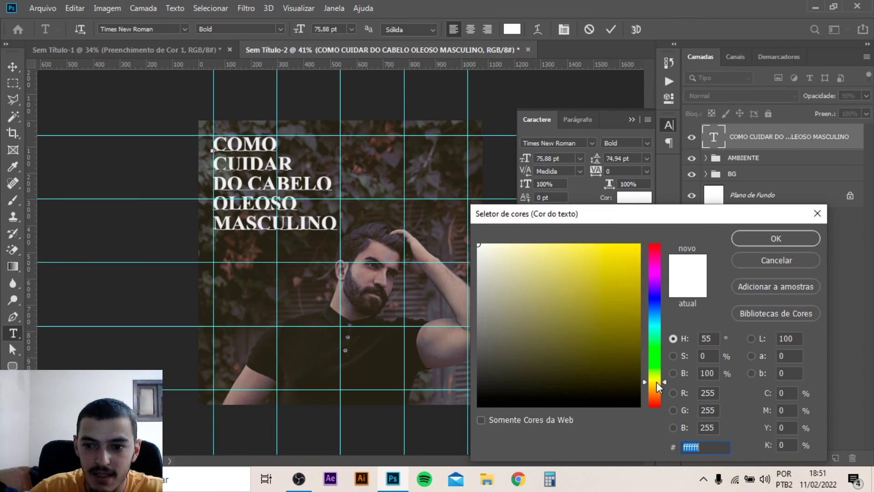
left_click(655, 391)
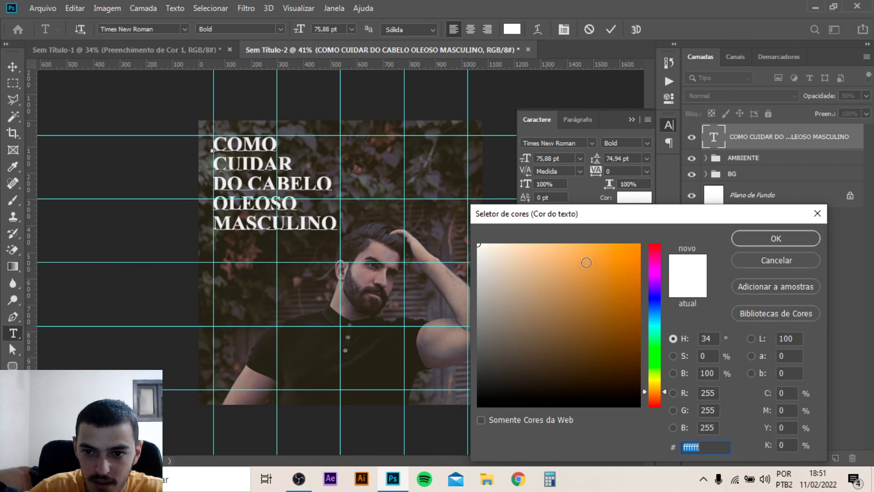
left_click(586, 260)
left_click(756, 240)
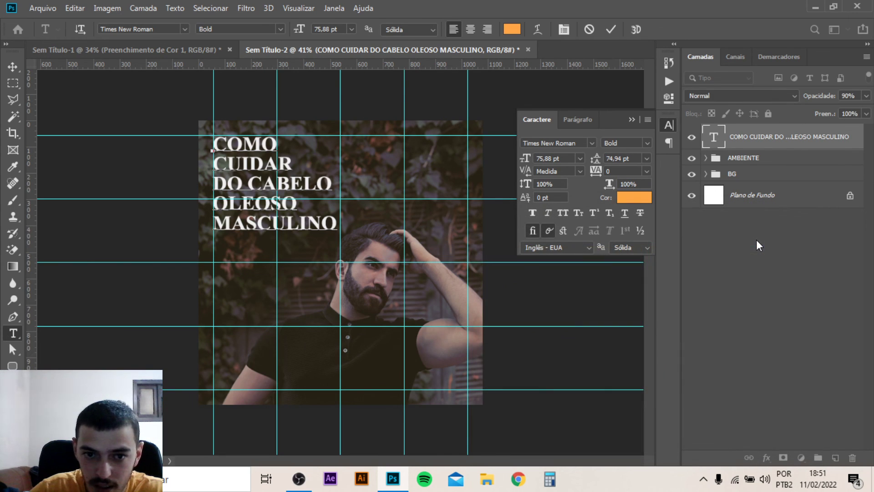
left_click(12, 67)
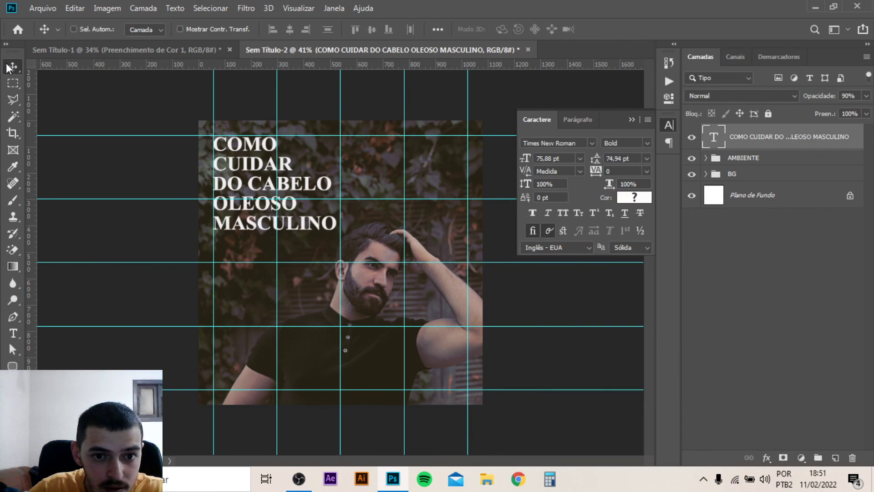
left_click(631, 120)
Add a new layer above AMBIENTE with a foreground-to-transparent gradient darkening the photo's top and left.
key("ctrl+h")
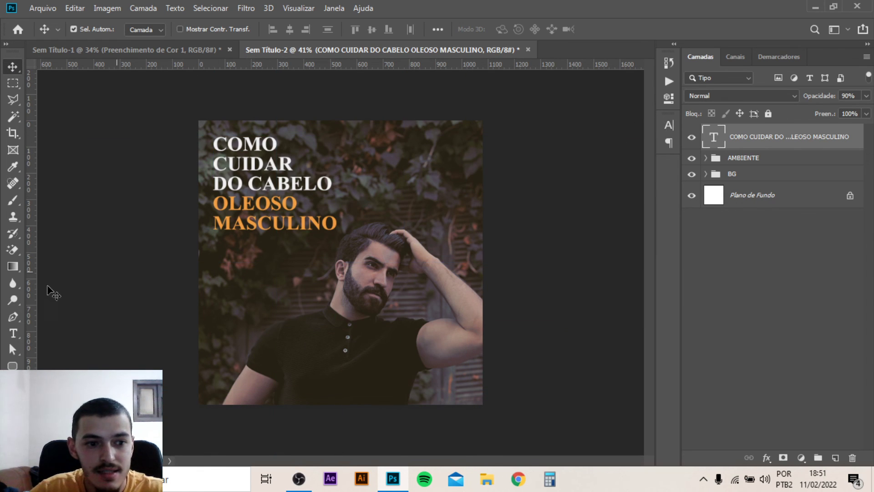
left_click_drag(8, 265, 49, 265)
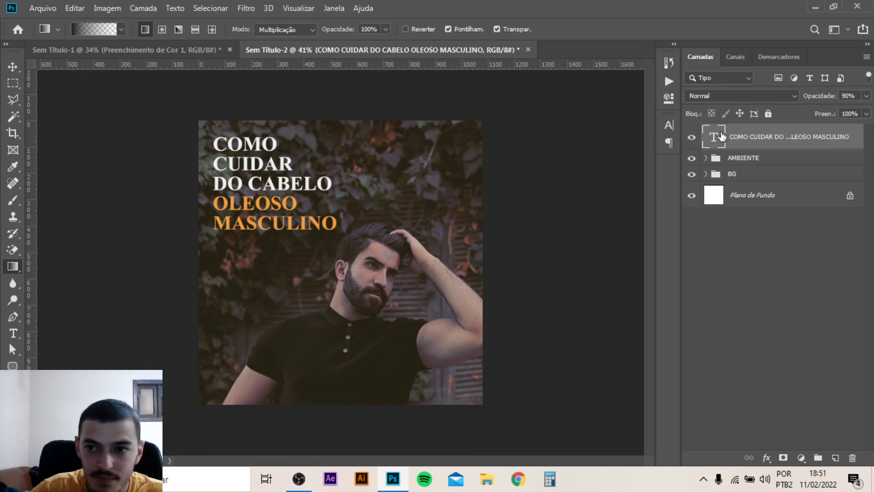
left_click(756, 158)
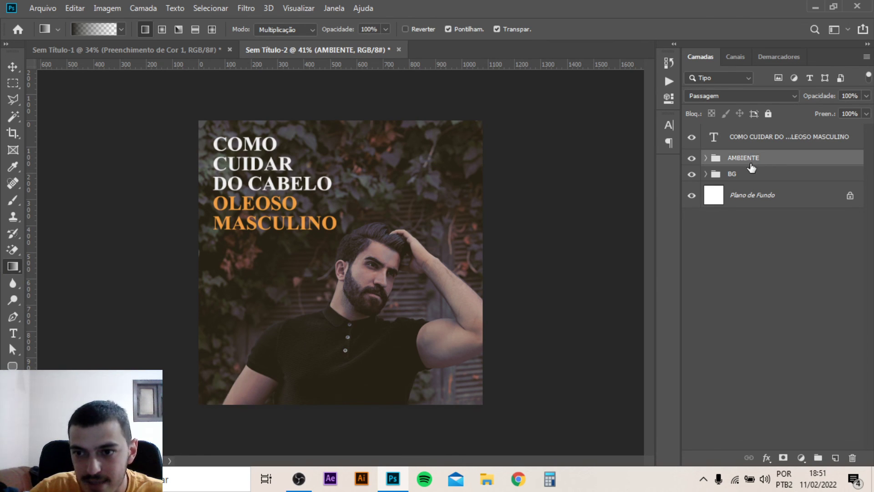
left_click(835, 457)
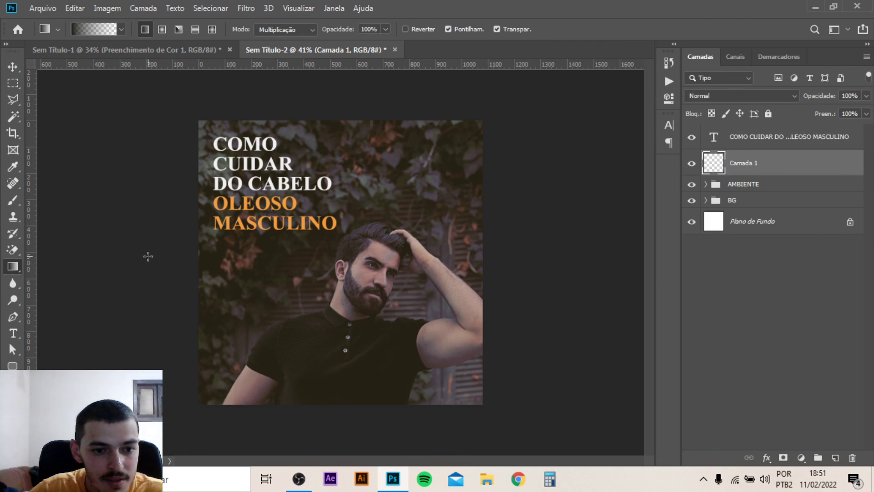
left_click(101, 31)
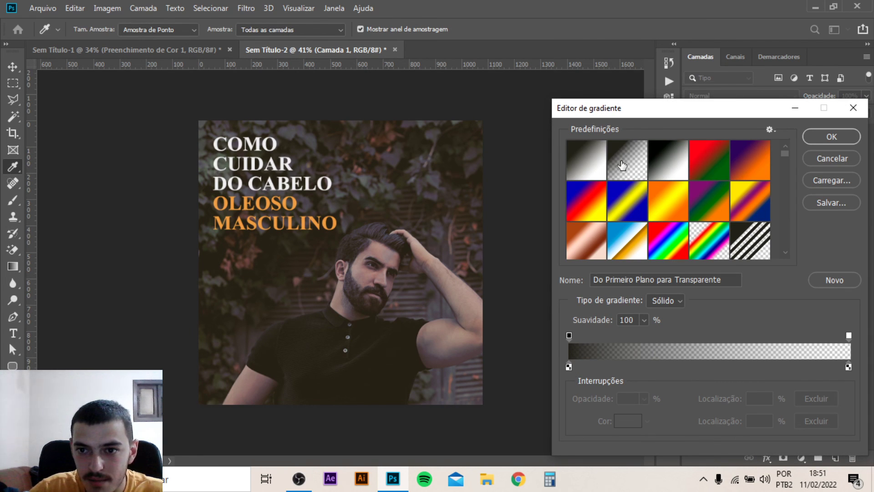
left_click(822, 136)
left_click_drag(142, 252, 483, 253)
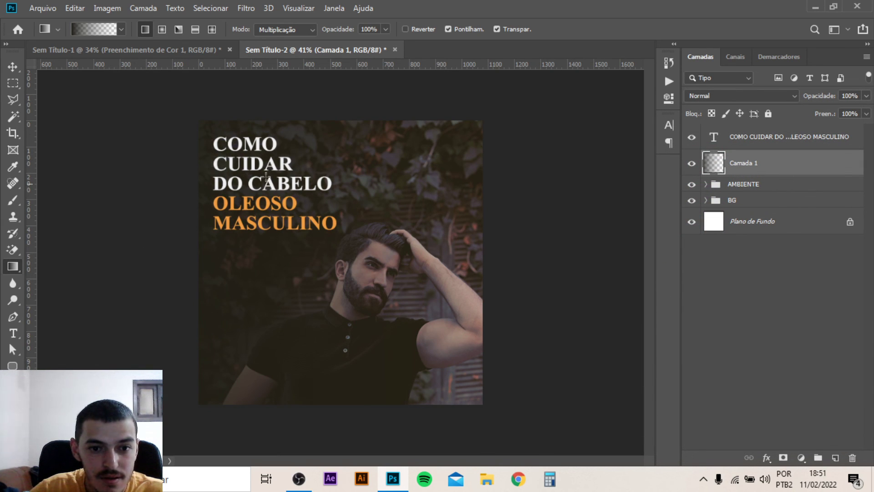
Mask Camada 1, painting black over the man with a soft brush so he stays bright.
left_click(13, 67)
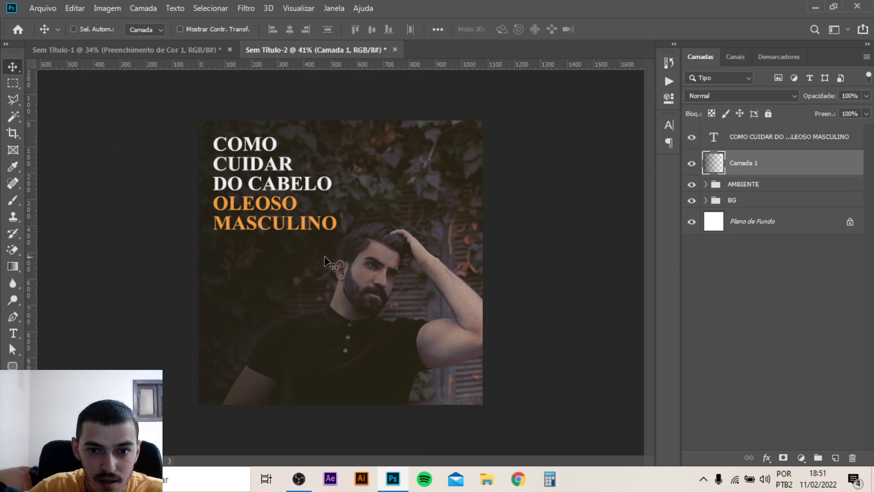
left_click(782, 457)
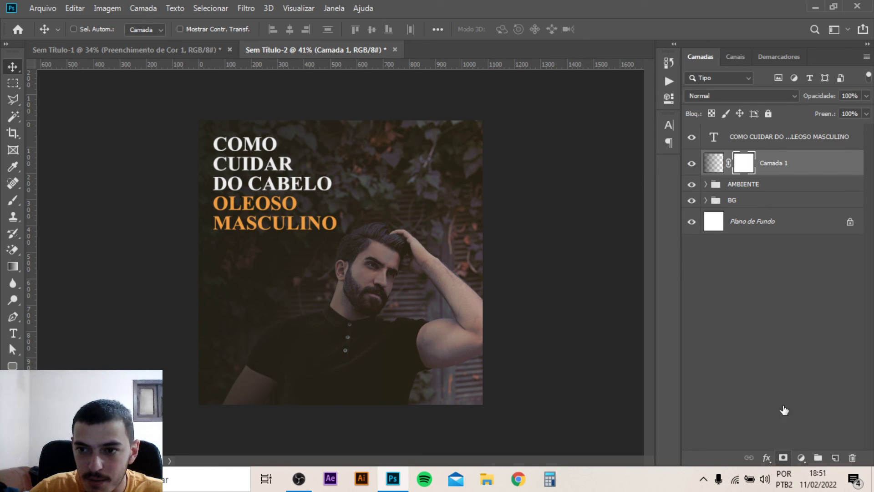
left_click(14, 200)
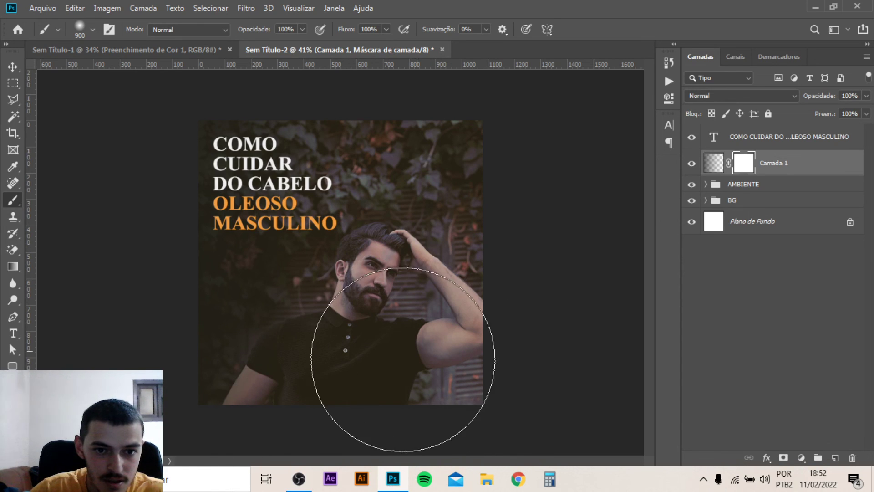
left_click_drag(403, 360, 341, 410)
left_click(12, 68)
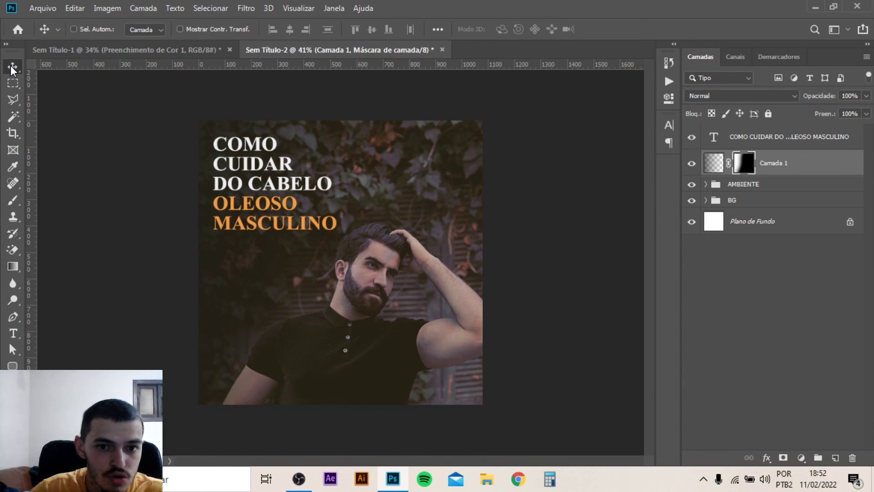
key("ctrl+0")
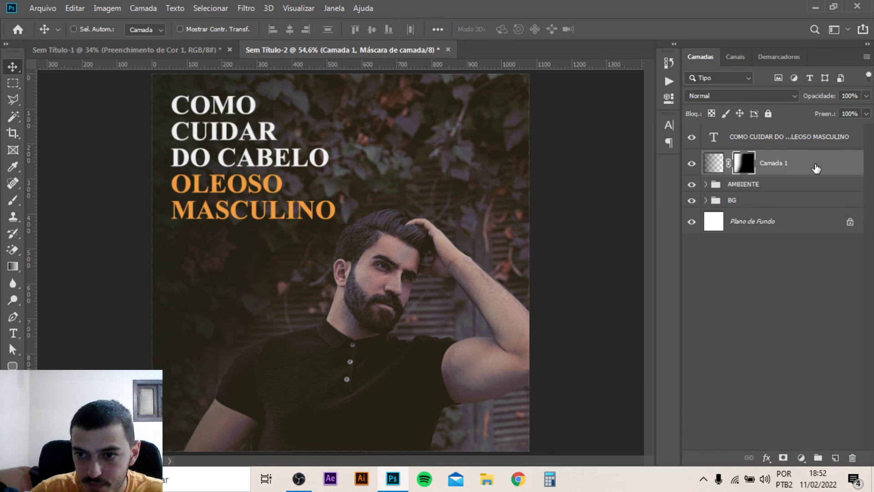
key("ctrl+2")
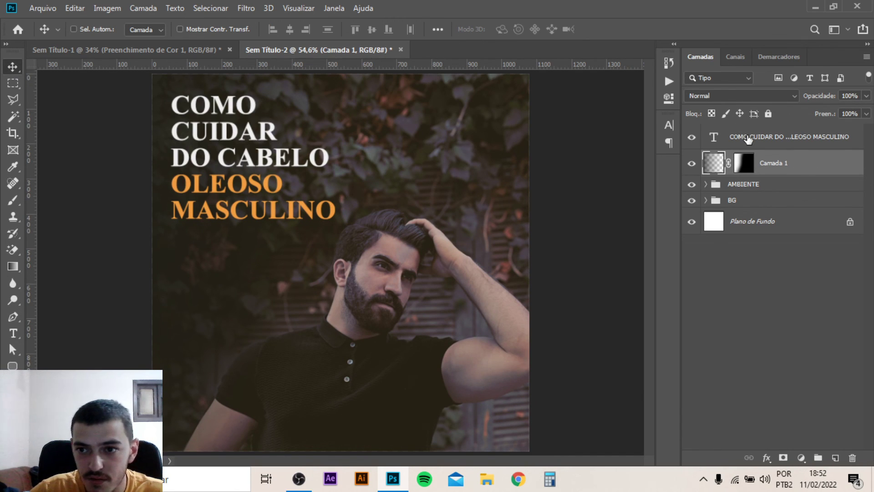
Put the headline text layer into a group named textos.
left_click(768, 145, "shift")
key("ctrl+g")
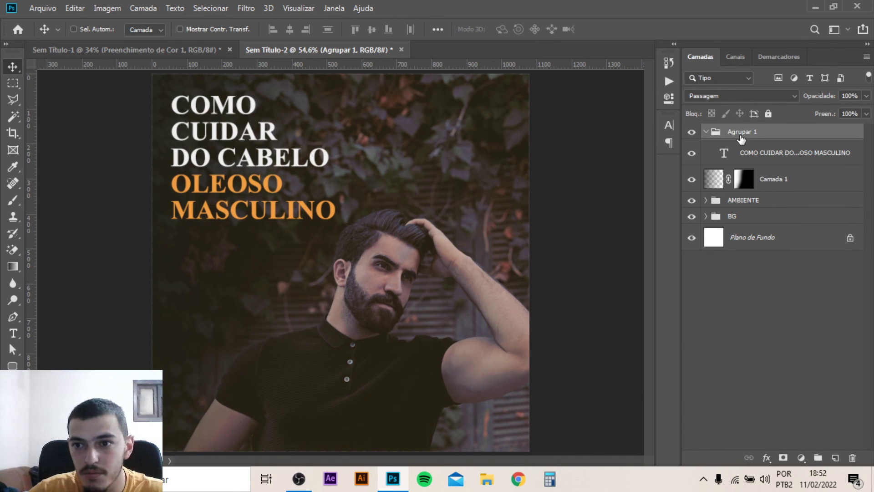
double_click(741, 136)
type("extos")
key("Return")
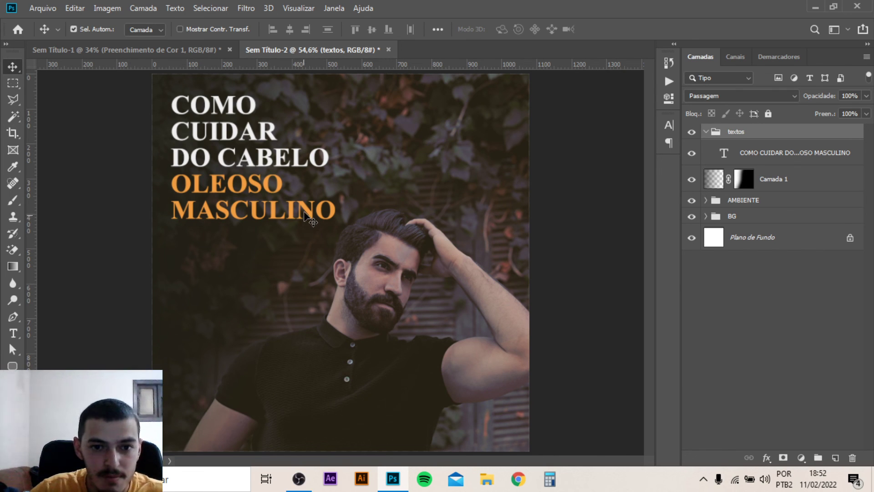
Duplicate the headline below the original and retype the copy as 'Leia a legenda'.
left_click_drag(295, 212, 291, 336, "alt")
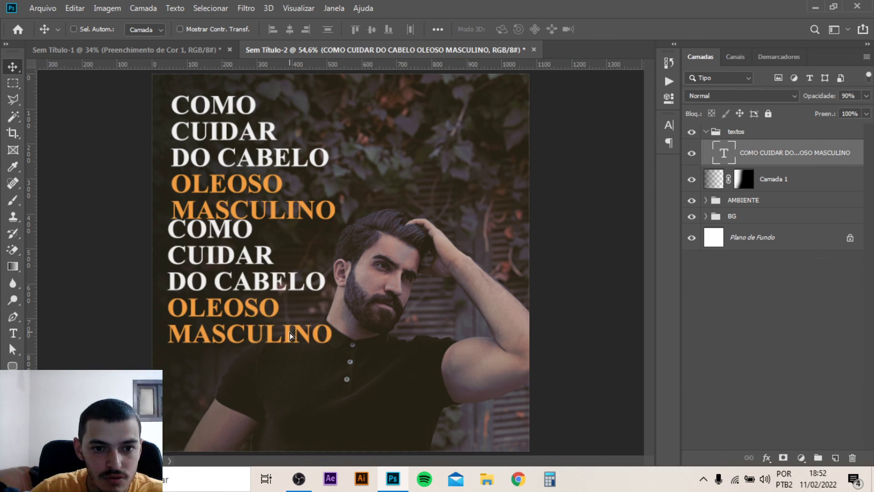
double_click(259, 325)
key("ctrl+a")
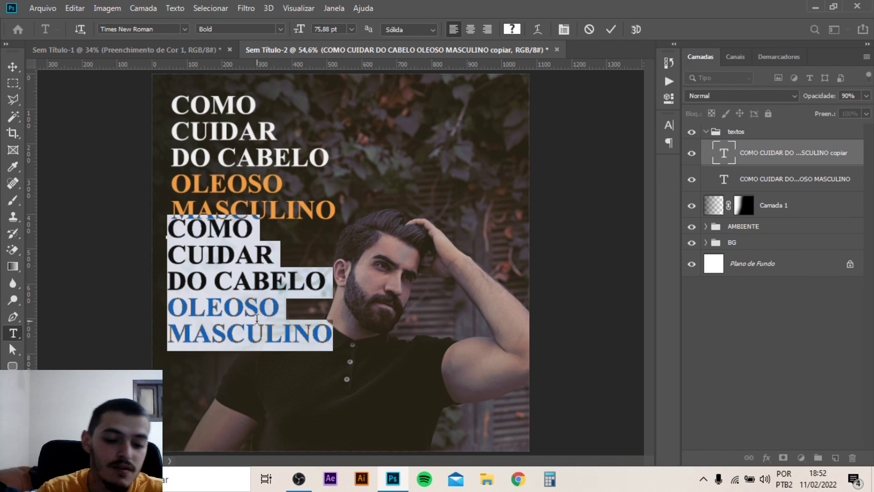
type("le")
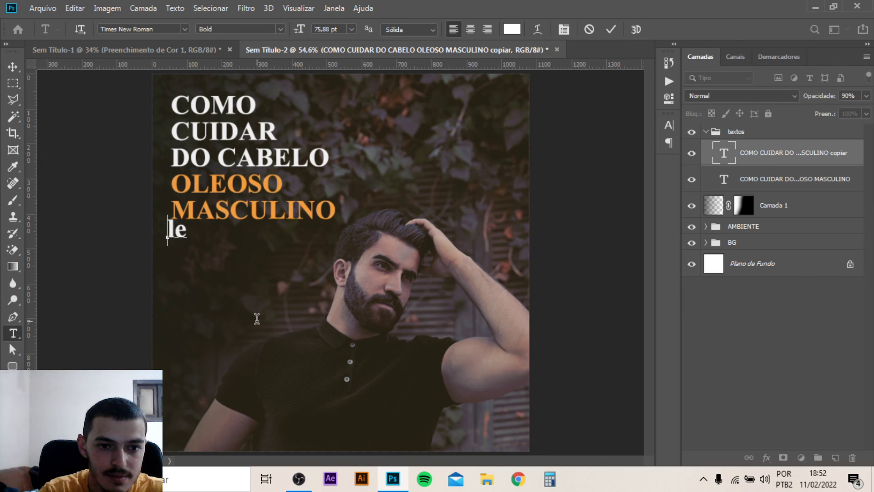
key("BackSpace")
key("BackSpace")
type("Leia ")
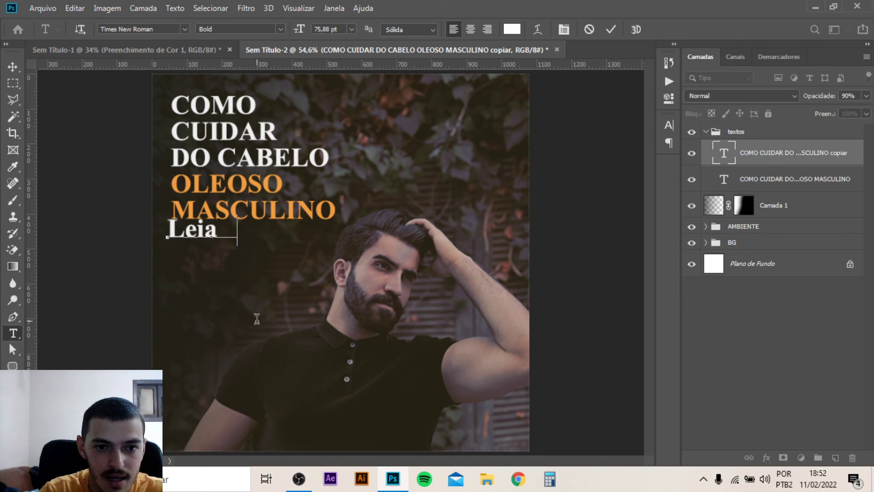
type("a legenda")
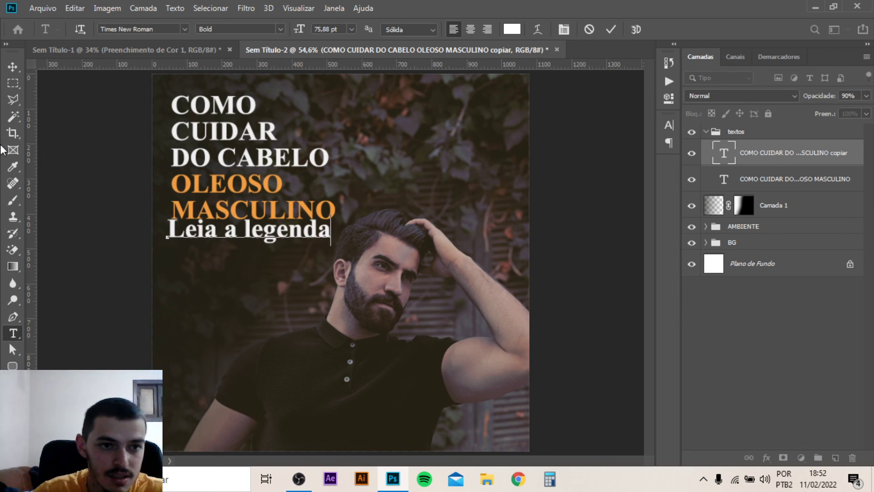
left_click(13, 68)
Shrink the Leia a legenda caption to about 42% and place it just under the headline.
key("ctrl+t")
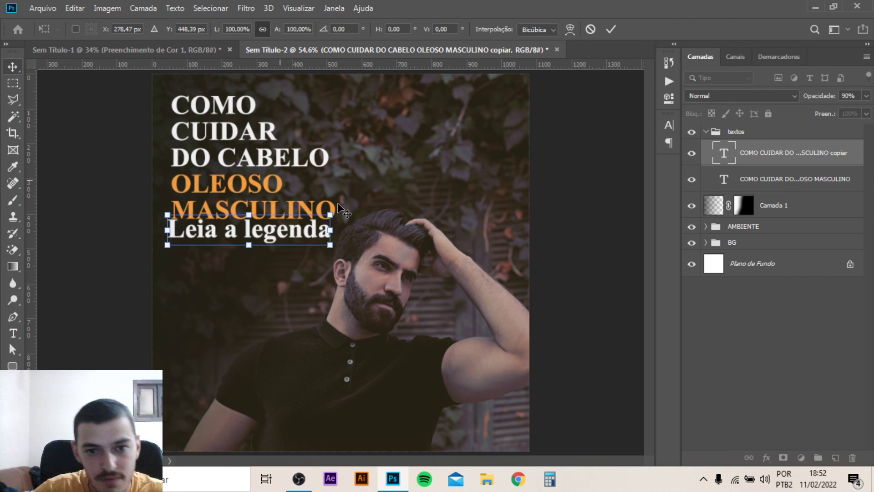
left_click_drag(330, 215, 236, 231)
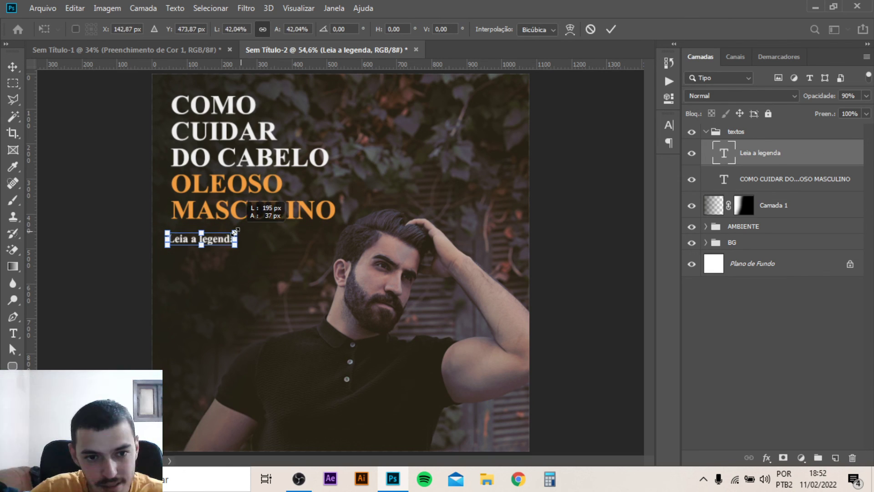
key("Return")
left_click_drag(187, 245, 197, 244)
key("ctrl+semicolon")
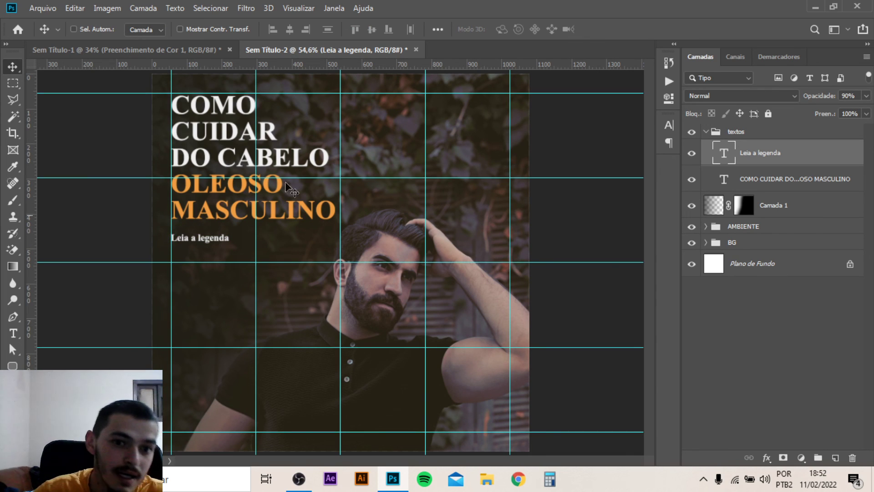
key("ctrl")
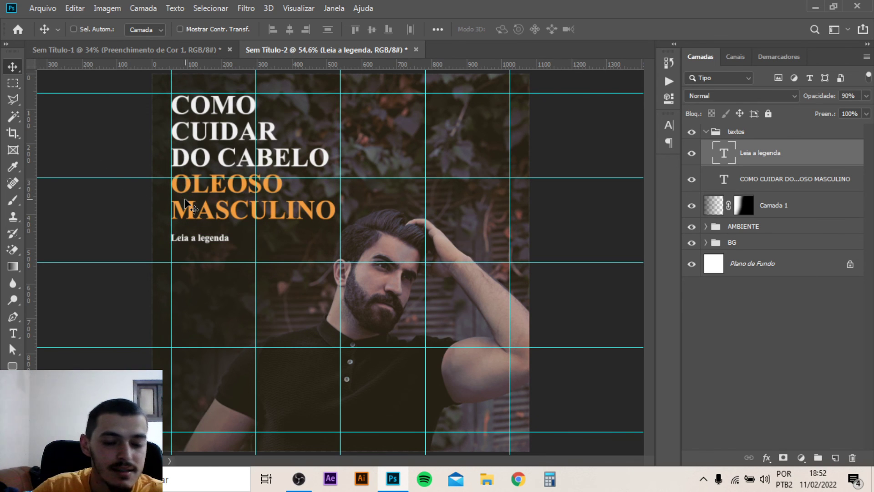
key("ctrl+semicolon")
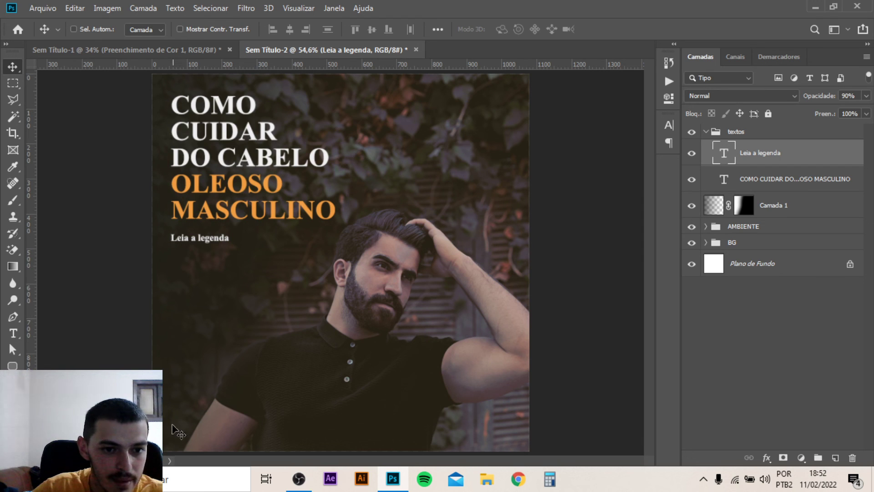
Enlarge the Leia a legenda caption to about 114%.
scroll(205, 245, "up", 1)
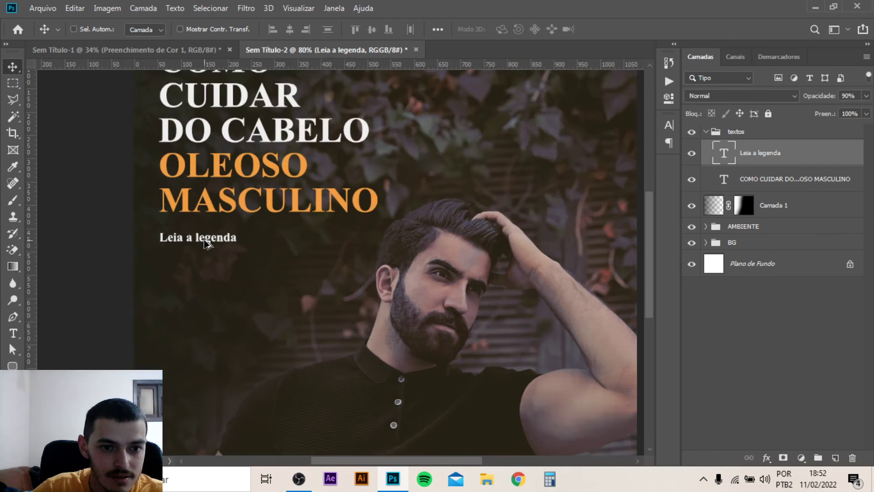
scroll(205, 244, "up", 2)
key("ctrl+t")
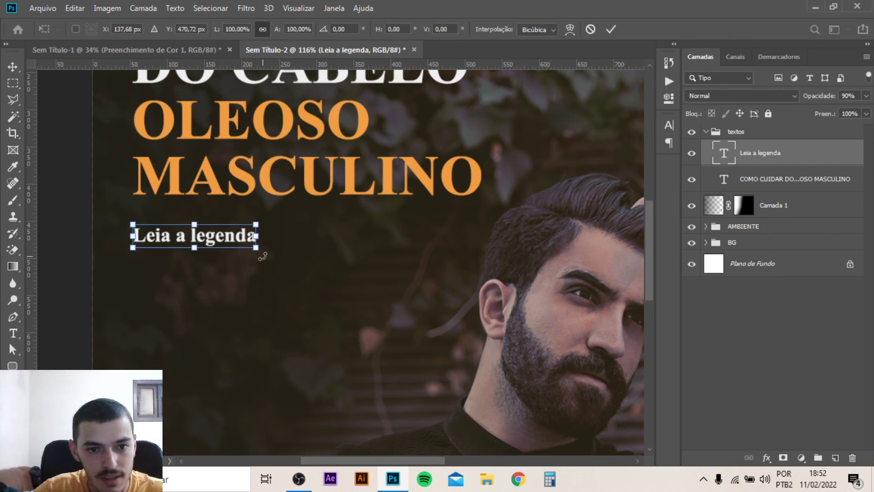
left_click_drag(260, 250, 274, 253)
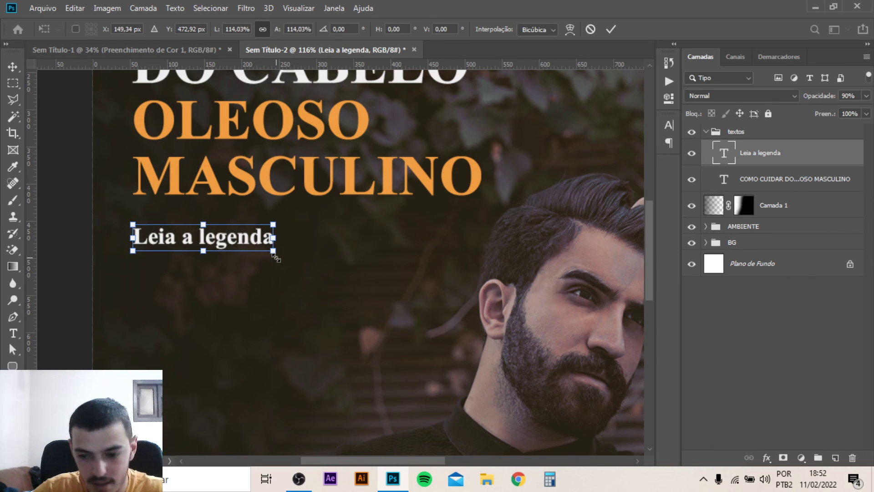
key("Return")
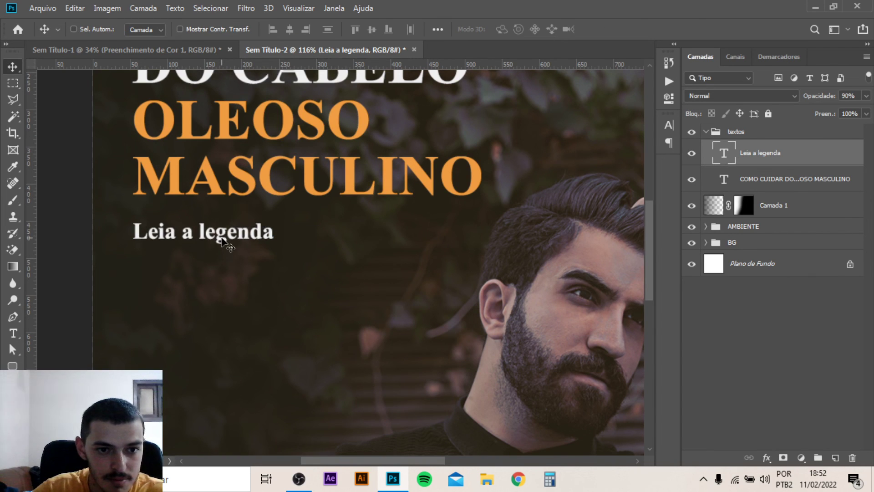
With guides shown, drag a duplicate of the caption down near the bottom of the post.
scroll(222, 239, "down", 2)
scroll(222, 238, "down", 1)
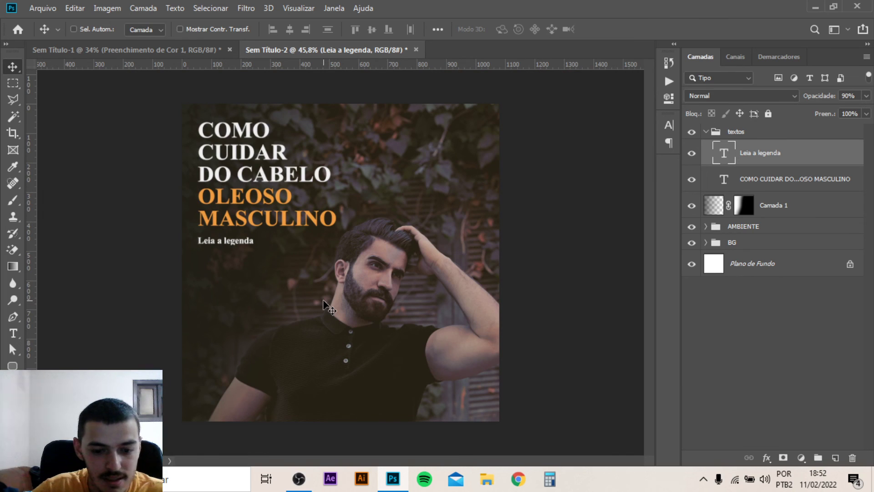
key("ctrl+semicolon")
left_click_drag(236, 251, 235, 410)
Retype the bottom caption copy as 'sua logo aqui', place it bottom-left and enlarge it to about 183%.
key("t")
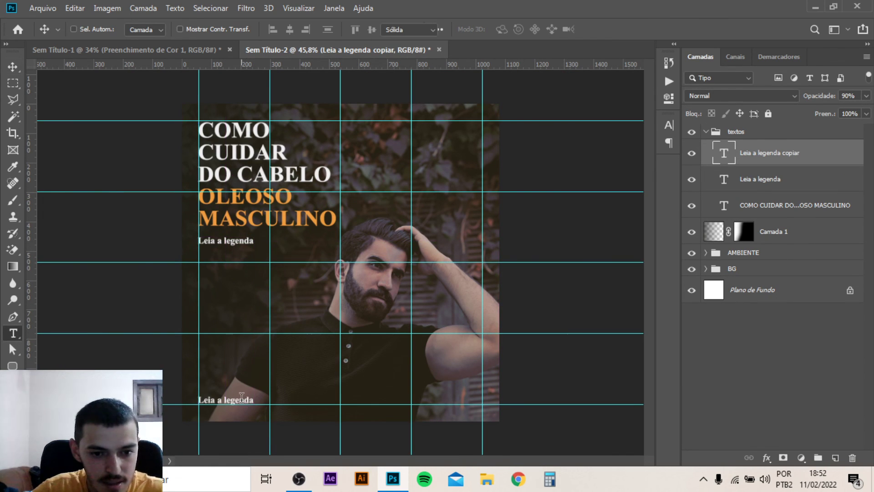
double_click(241, 396)
key("ctrl+a")
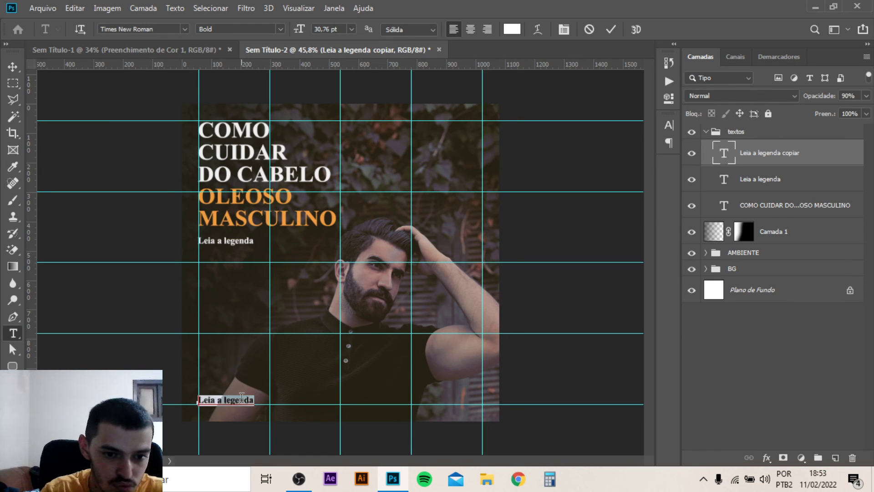
type("sua logo aqui")
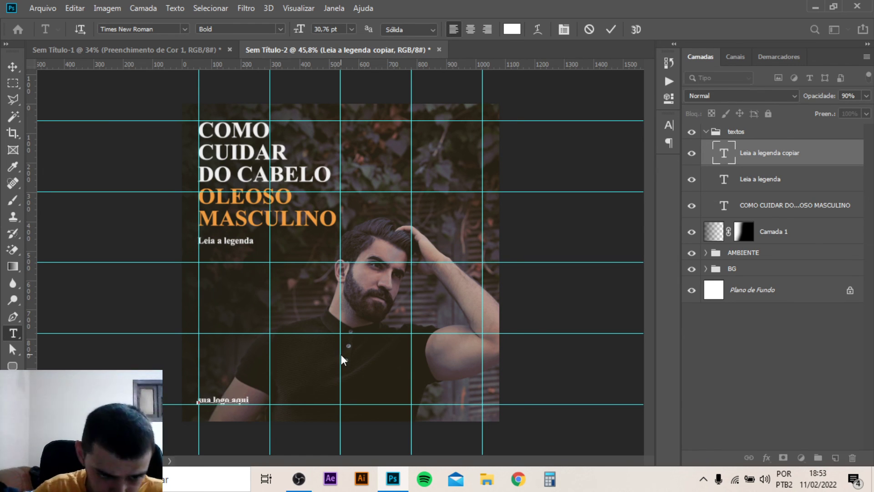
left_click(12, 67)
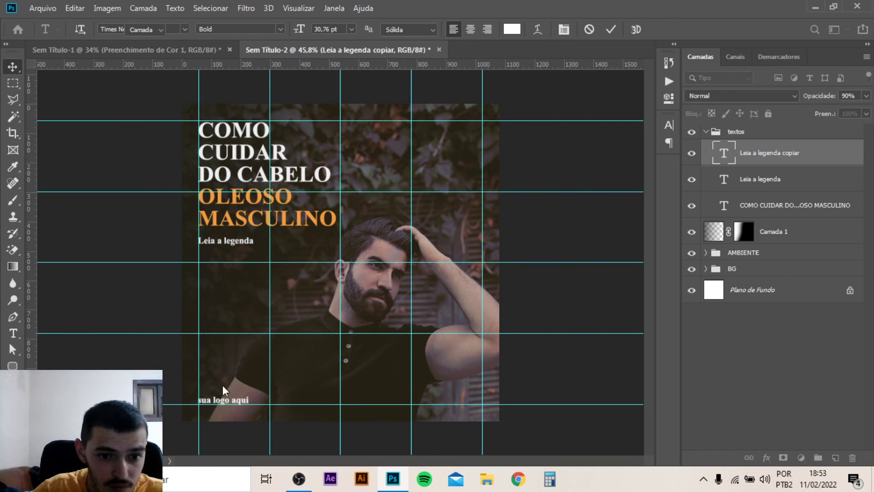
mouse_move(246, 399)
left_mouse_down()
mouse_move(265, 399)
mouse_move(292, 377)
left_mouse_up()
key("ctrl+t")
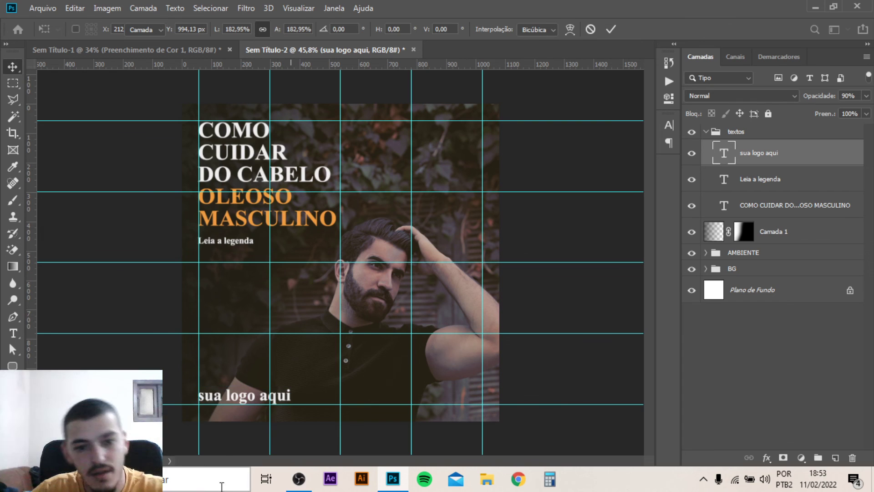
key("Return")
key("ctrl+semicolon")
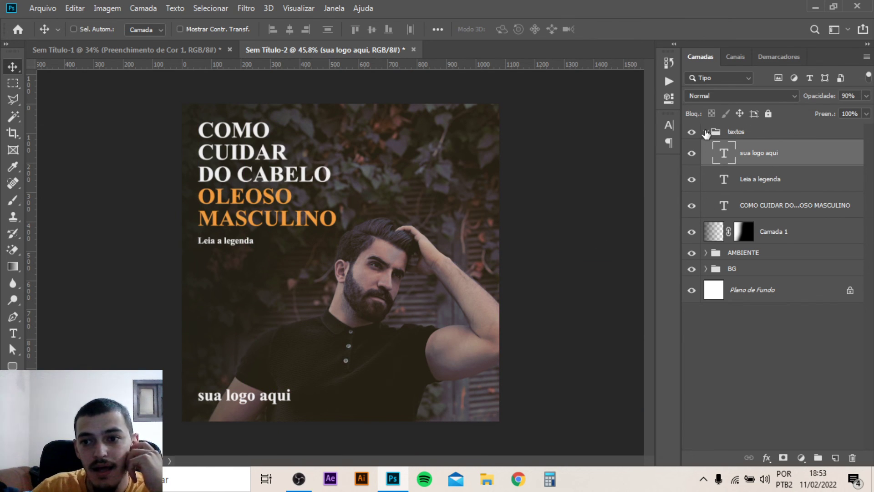
Collapse the textos group and put Camada 1 into a new group named degrade.
left_click(781, 208, "shift")
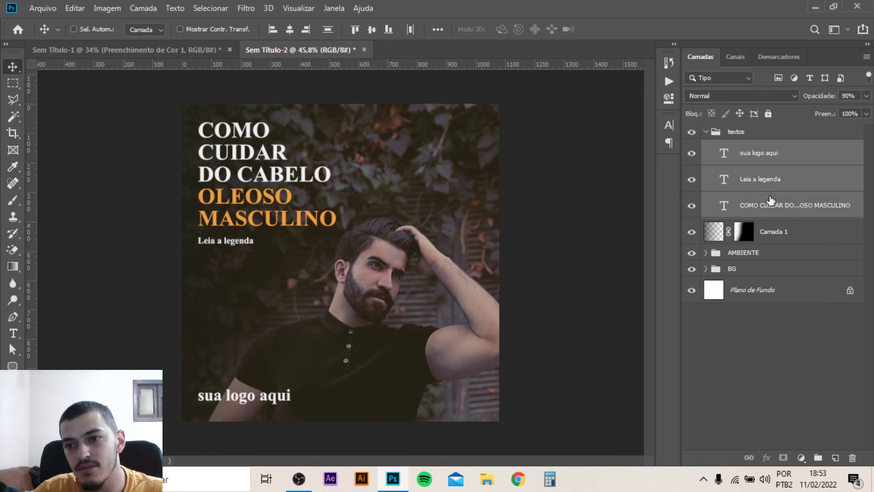
left_click(706, 132)
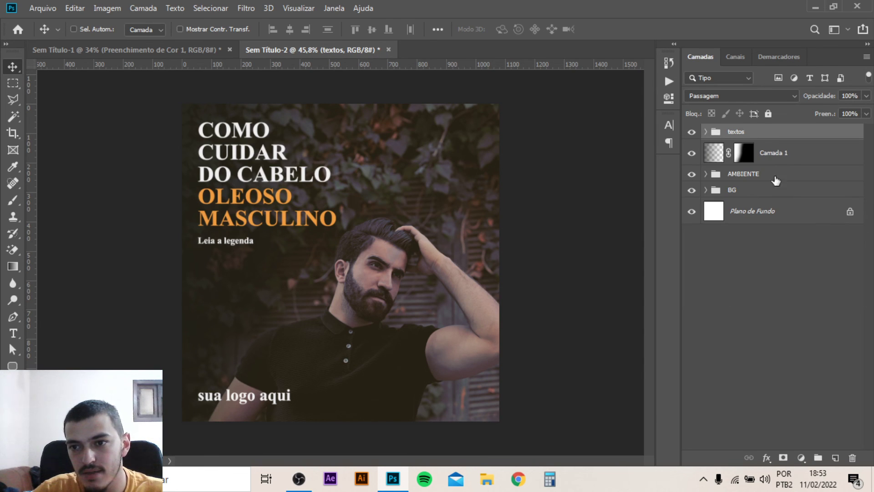
left_click(788, 159)
key("ctrl+g")
double_click(737, 147)
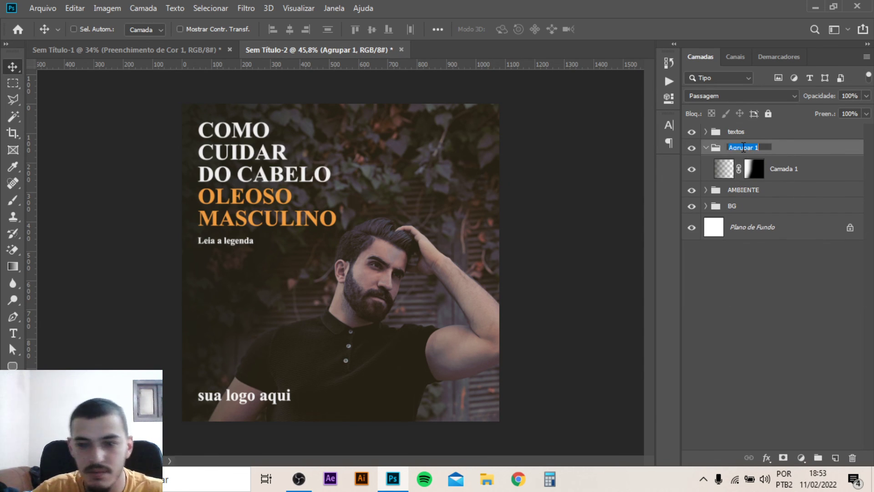
type("degrade")
key("Return")
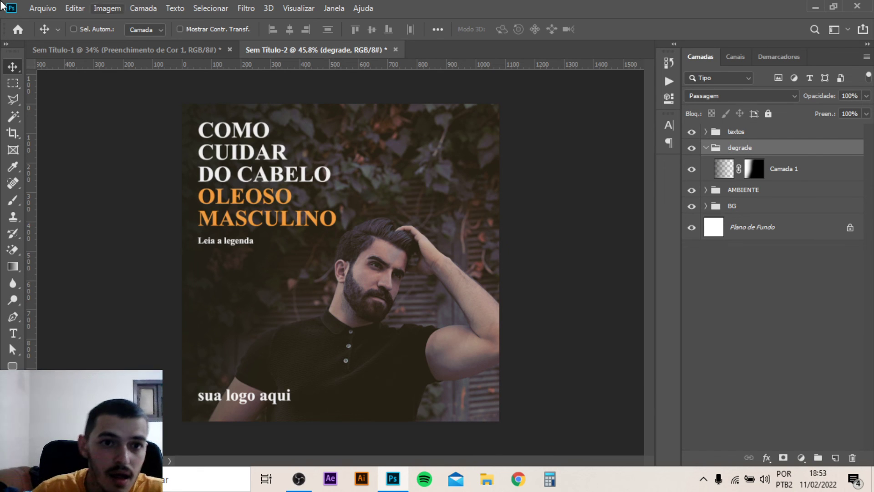
Collapse the textos group in the reference file, then the degrade group in the second post.
left_click(105, 50)
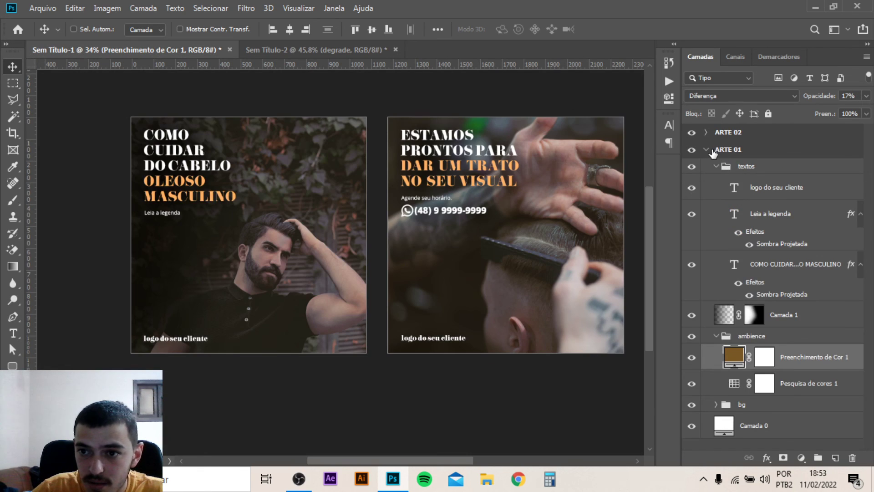
left_click(712, 153)
left_click(706, 149)
left_click(722, 167)
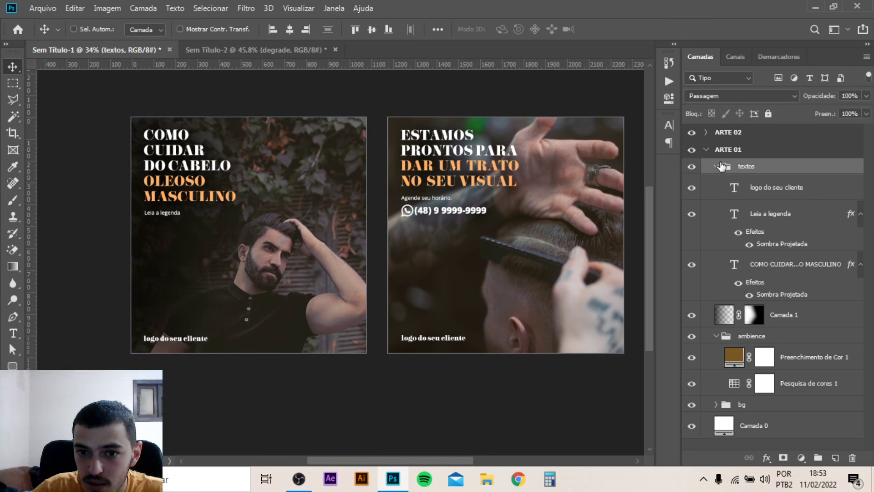
left_click(716, 166)
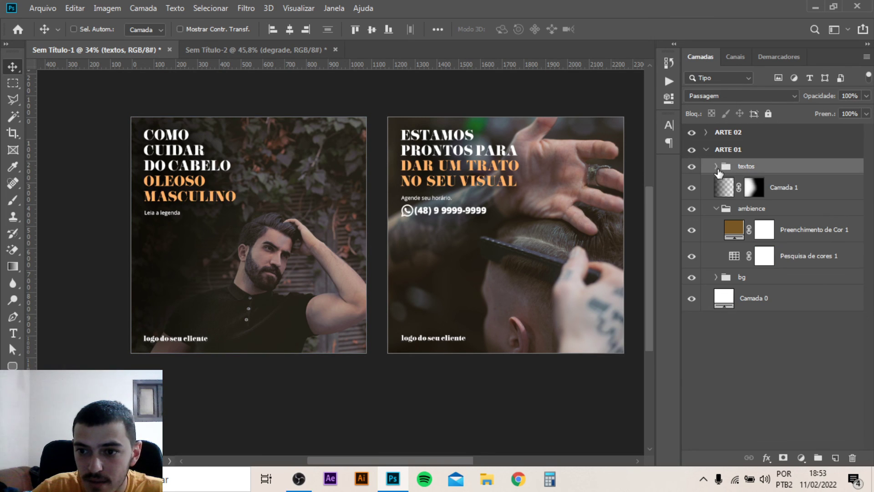
left_click(229, 51)
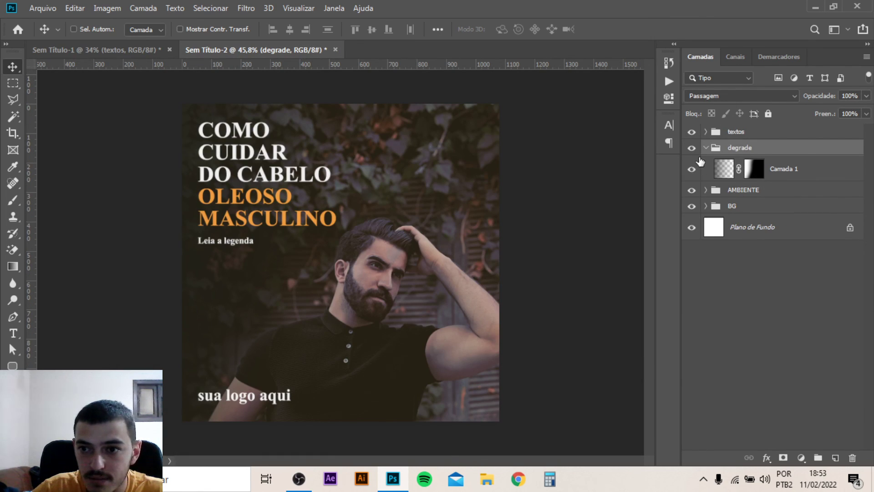
left_click(704, 150)
left_click(772, 133)
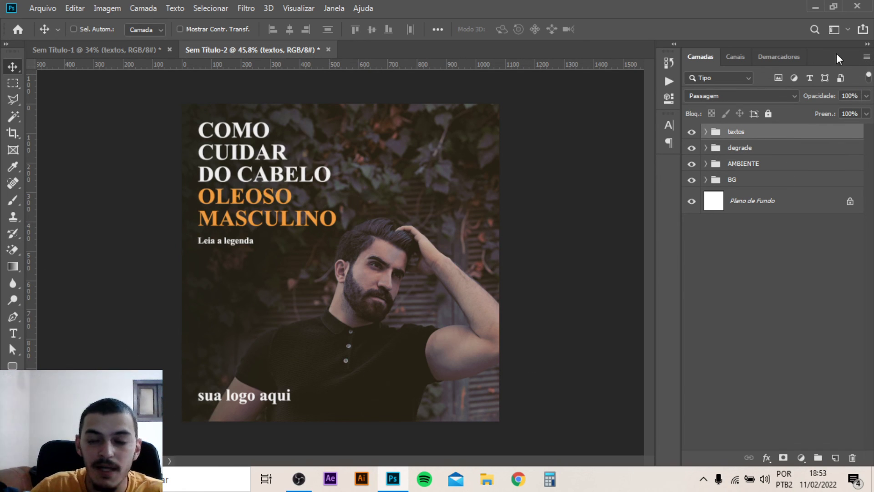
Wrap the post's layers in a new artboard named arte 01, with AMBIENTE moved above BG.
left_click(867, 58)
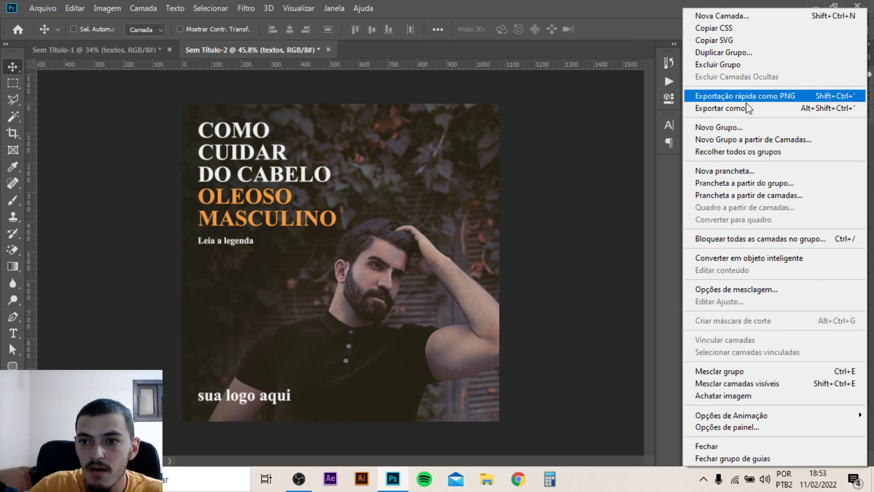
left_click(716, 174)
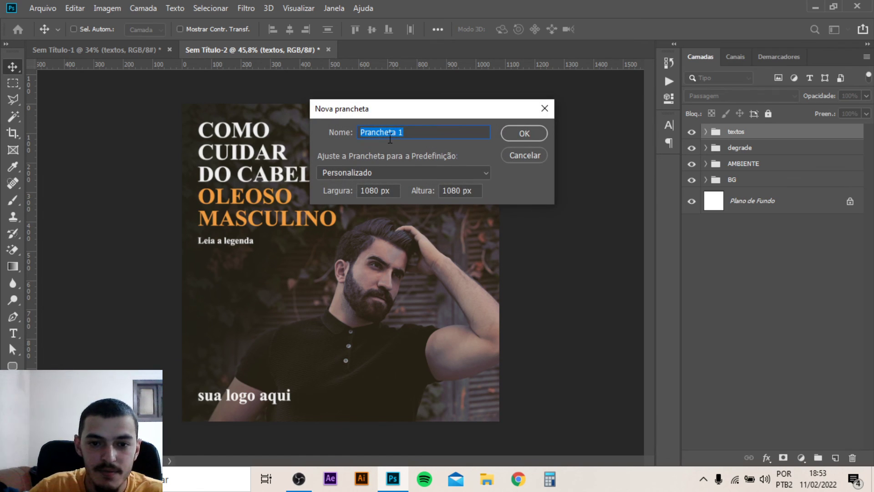
type("arte 01")
key("Return")
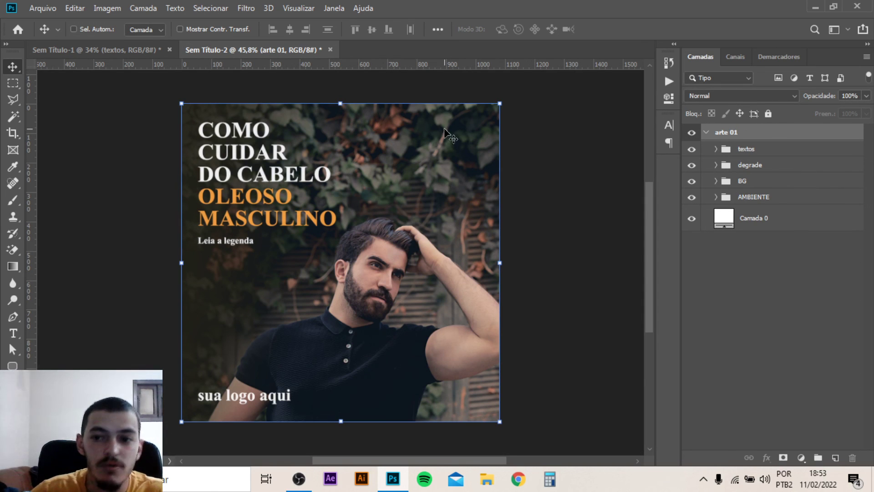
left_click(756, 198)
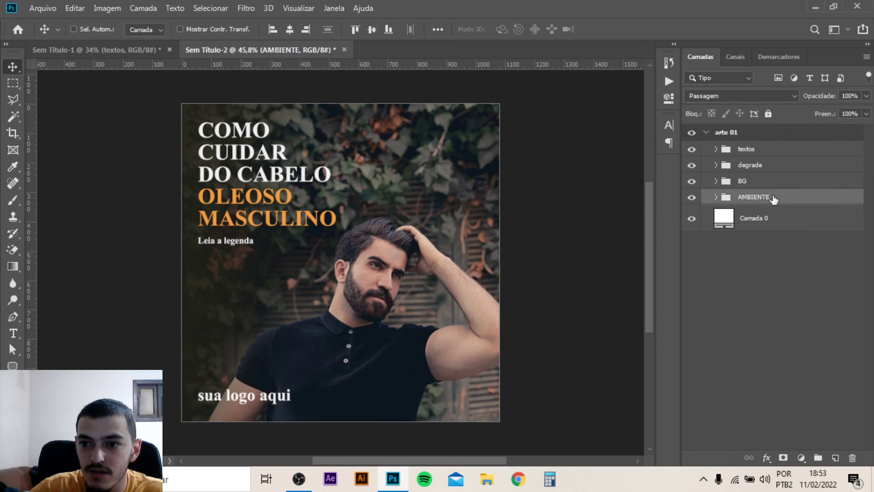
left_click_drag(781, 197, 782, 176)
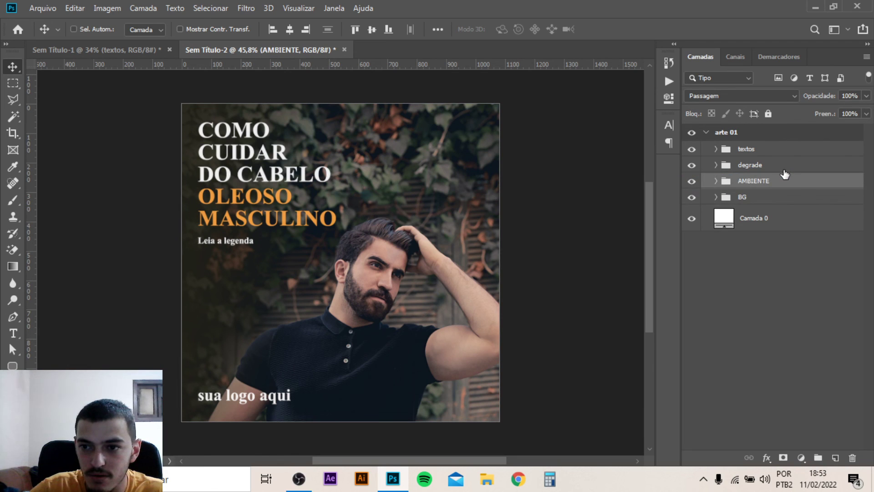
left_click(706, 133)
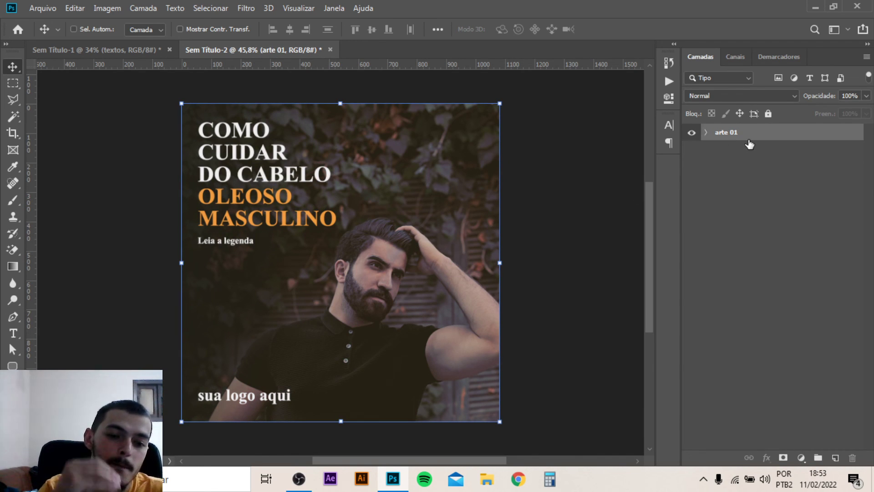
Duplicate the arte 01 artboard and name the copy arte 02.
key("ctrl+j")
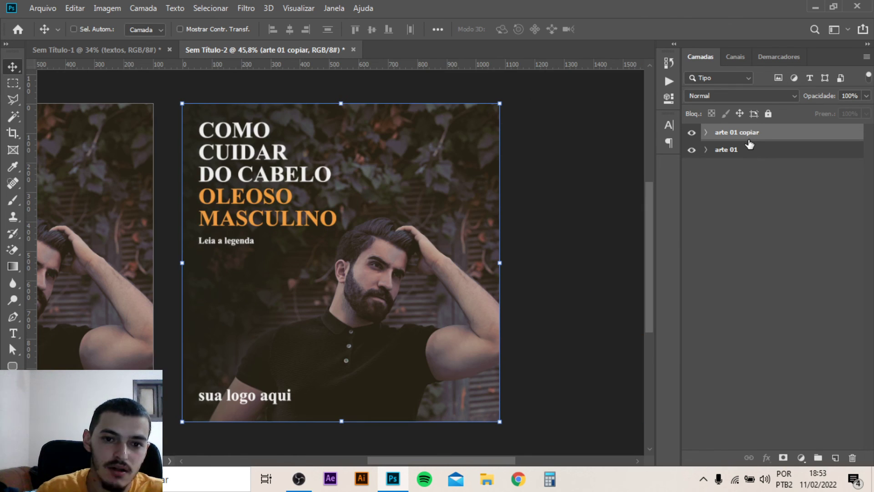
scroll(324, 96, "down", 1)
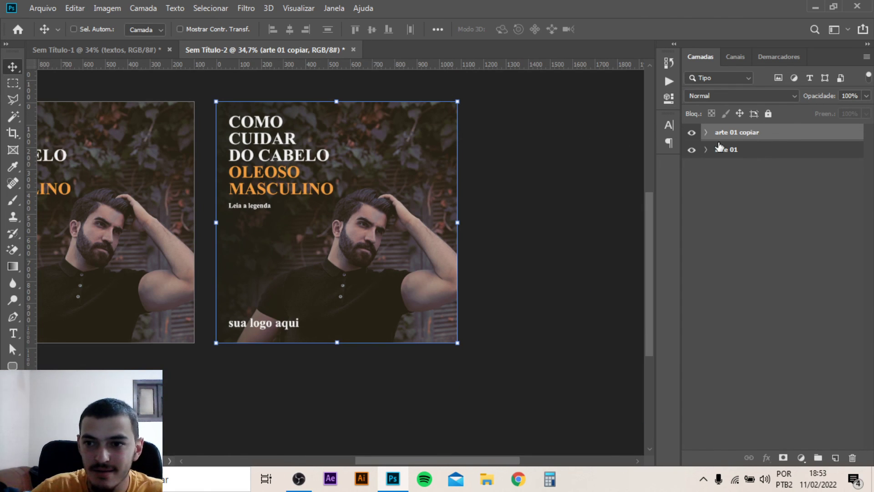
double_click(735, 132)
type("arte 02")
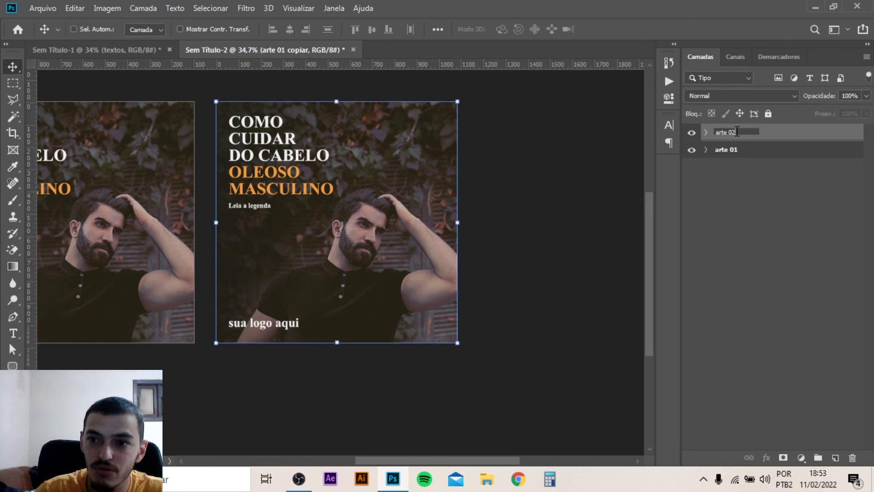
key("Return")
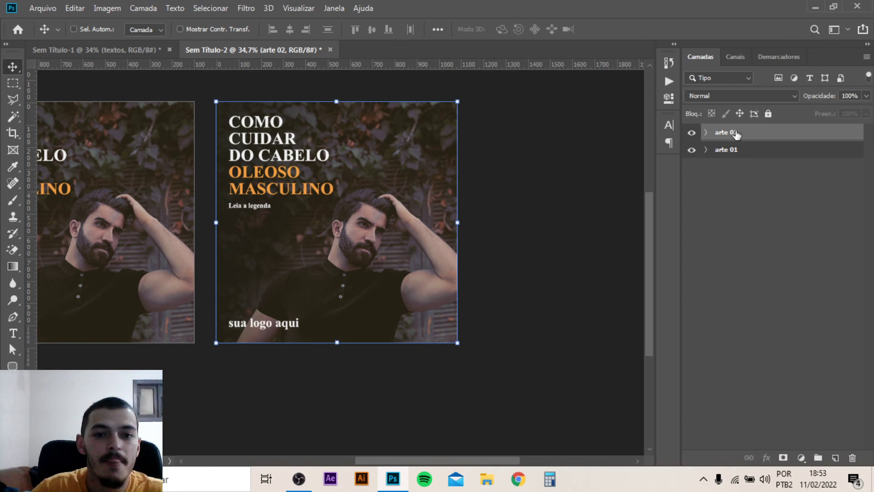
Delete the bearded man photo from arte 02's BG group.
left_click(707, 132)
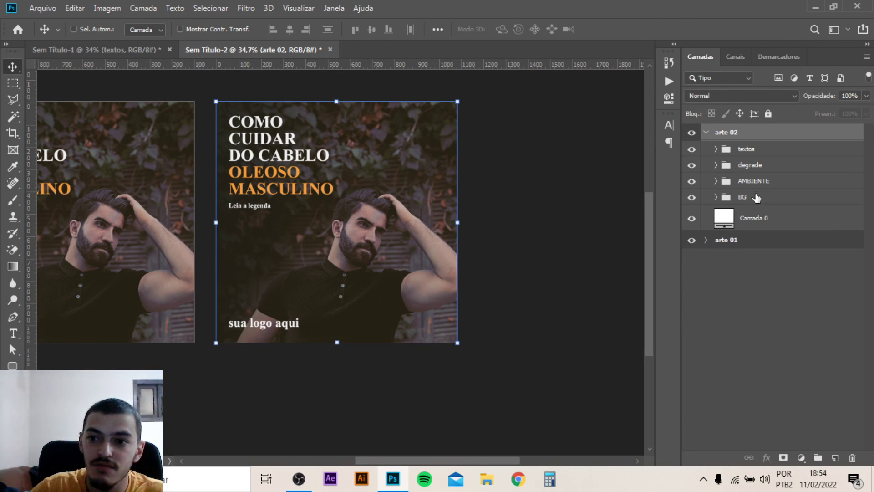
left_click(716, 197)
left_click(760, 223)
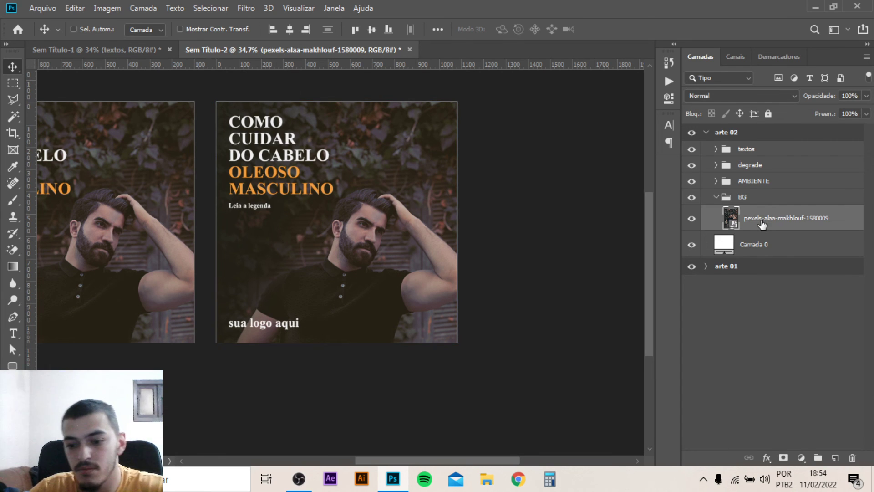
key("Delete")
left_click(43, 8)
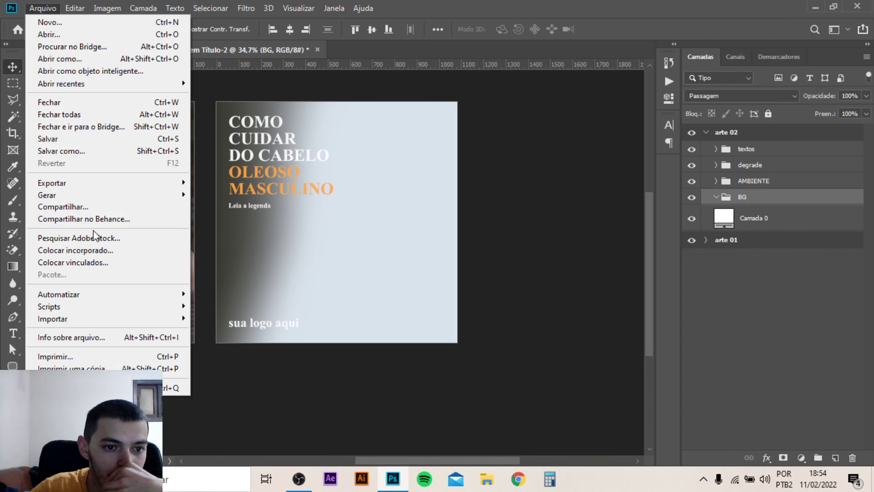
Place the haircut photo pexels-dmitry-zvolskiy-1570807 embedded in arte 02, scaled to 26.71% to fill it.
left_click(100, 248)
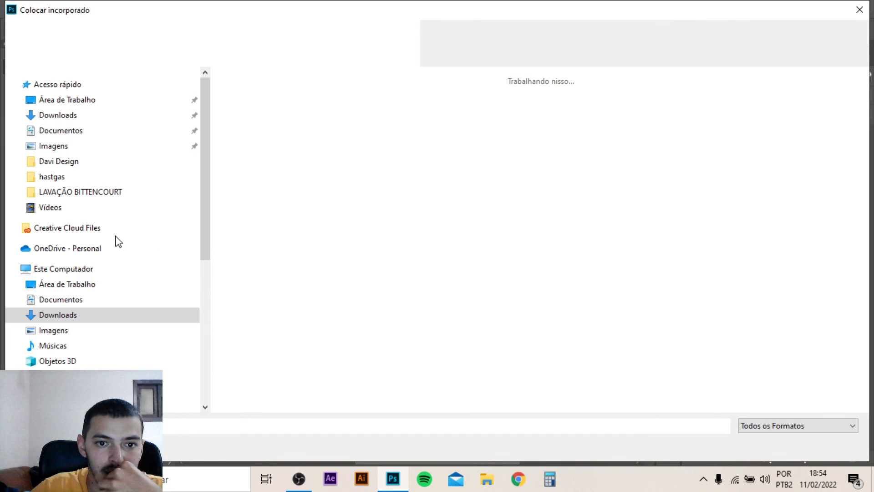
left_click(360, 192)
left_click(766, 445)
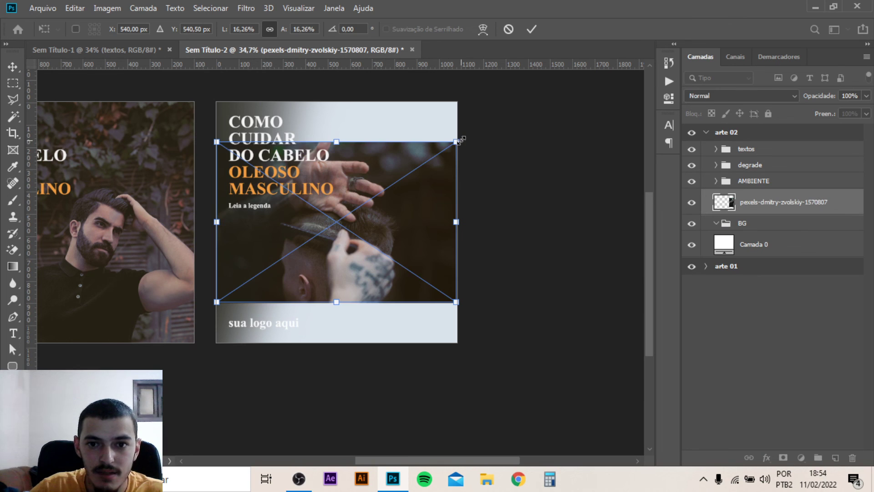
left_click_drag(467, 133, 537, 84)
left_click_drag(335, 206, 405, 208)
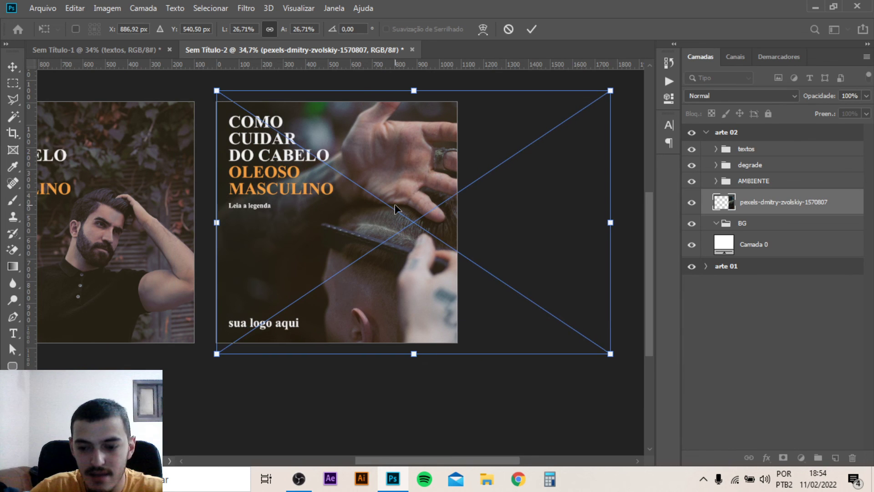
key("Return")
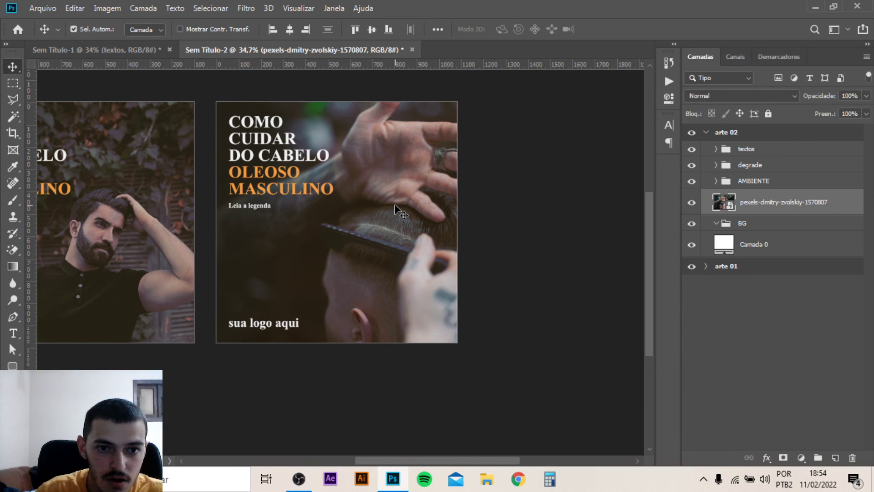
key("ctrl+0")
left_click(124, 50)
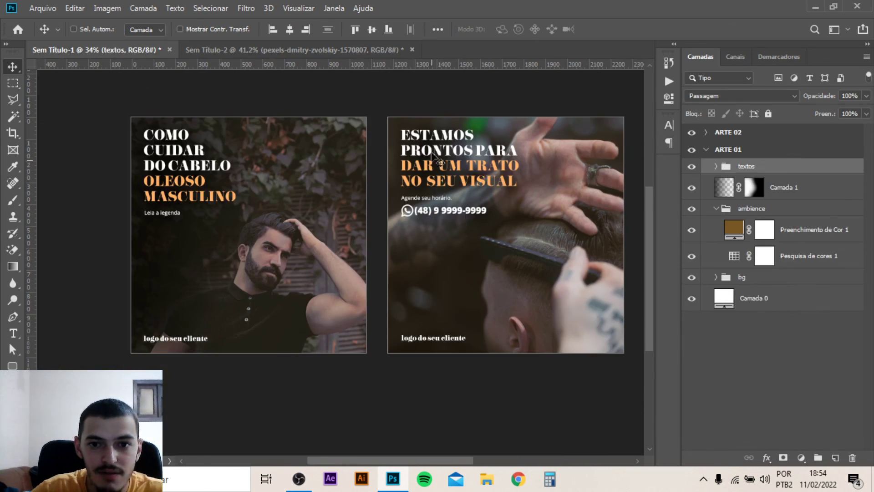
Replace the COMO CUIDAR headline with ESTAMOS PRONTOS in capitals.
left_click(255, 49)
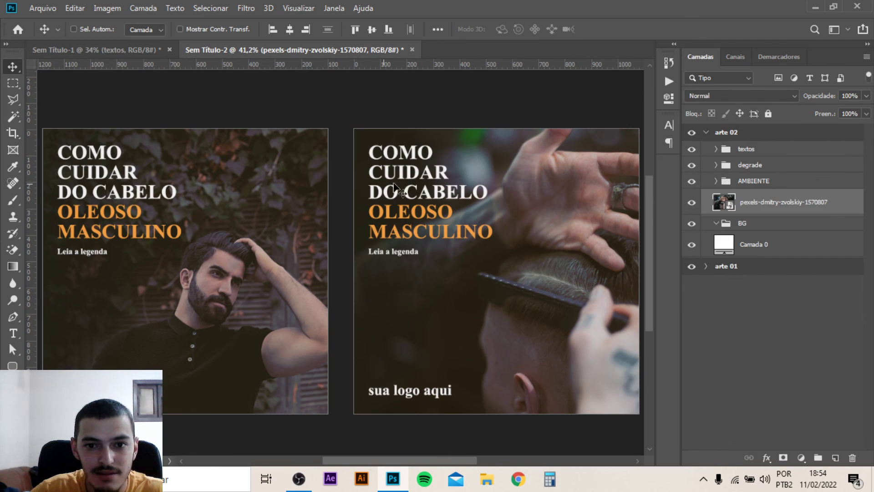
key("t")
left_click(413, 176)
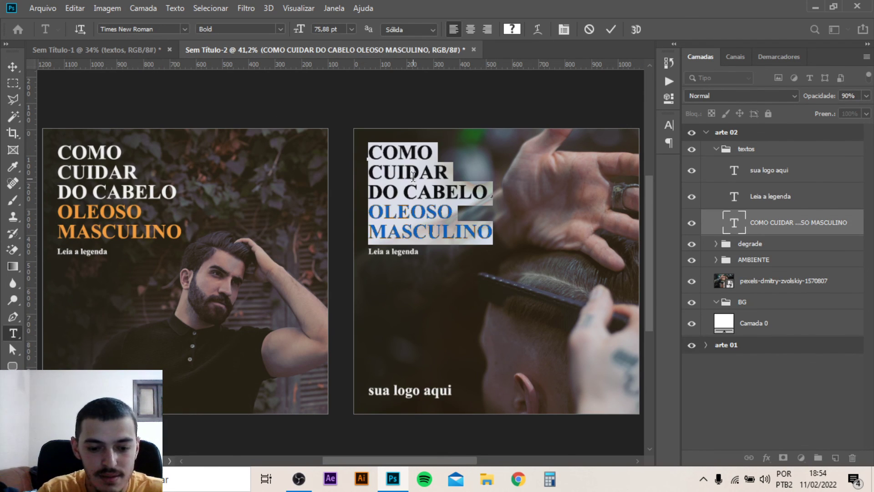
key("ctrl+a")
type("estamos")
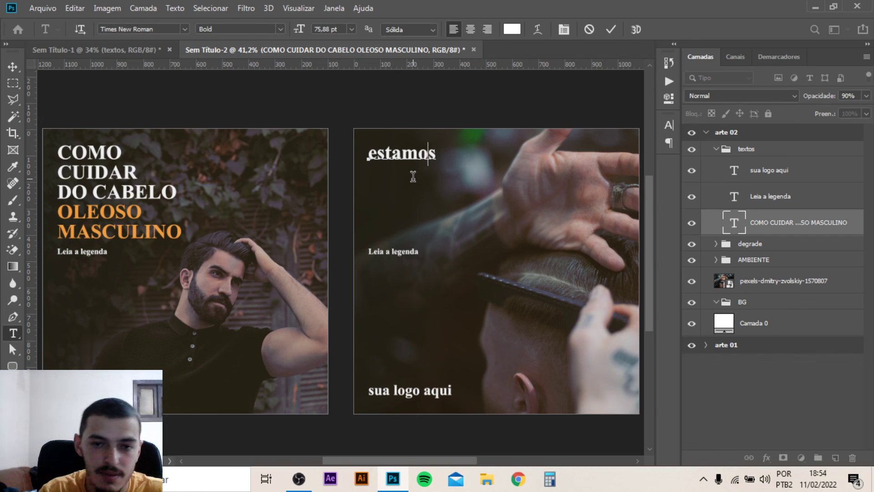
key("Left")
key("Left")
key("Left")
key("Left")
key("Left")
key("Left")
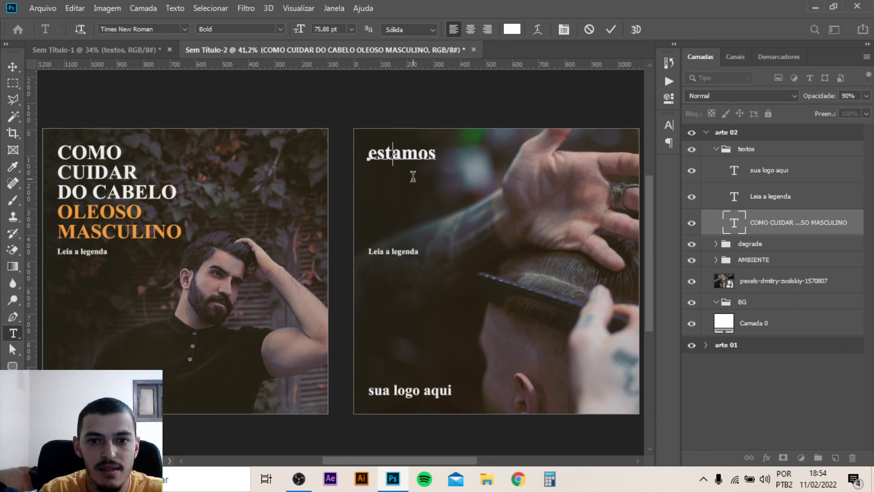
key("ctrl+shift+k")
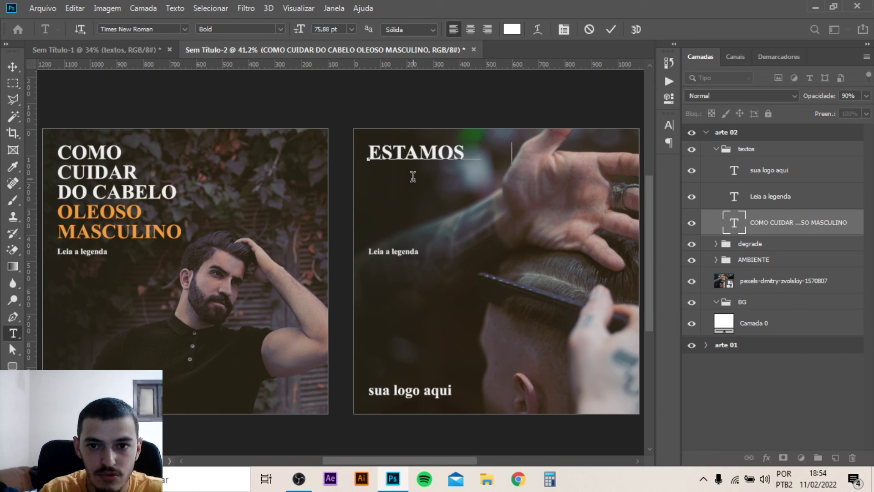
type("PRONTOS")
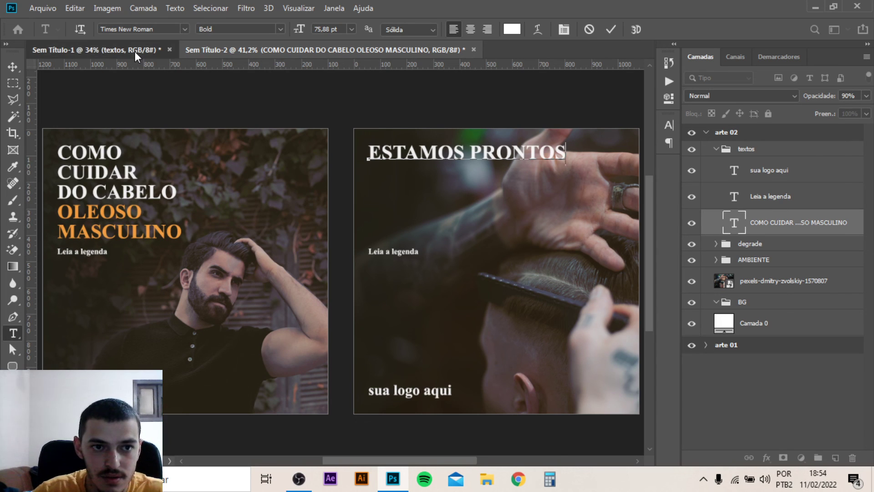
Finish the headline over several lines: ESTAMOS / PRONTOS PARA / DAR UM TRATO / NO SEU VISUAL.
left_click(135, 51)
left_click(263, 51)
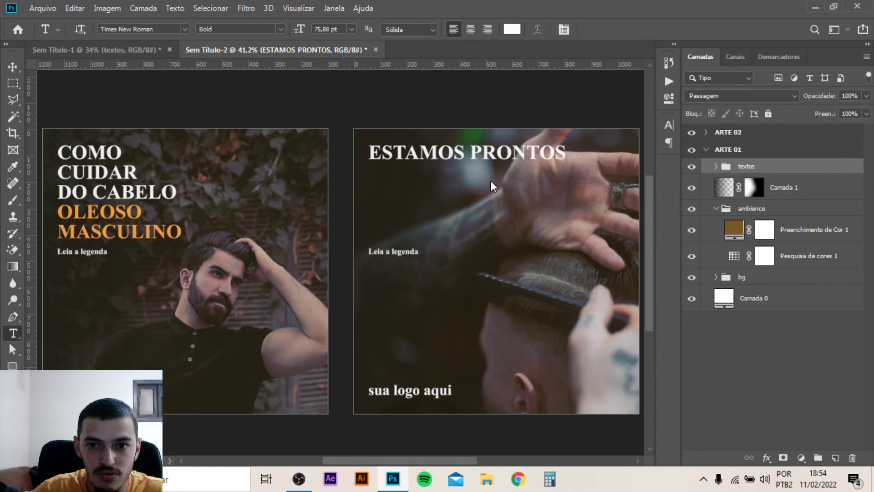
left_click(474, 149)
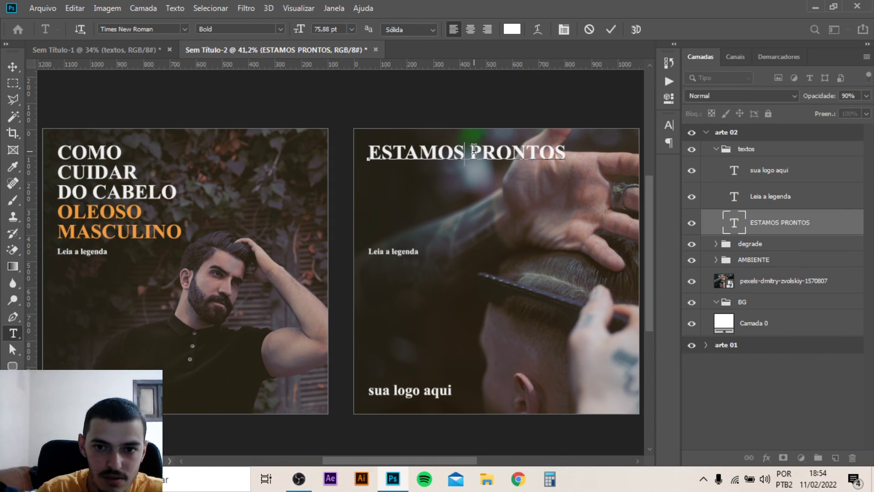
key("Return")
key("Right")
key("Right")
key("Right")
key("Right")
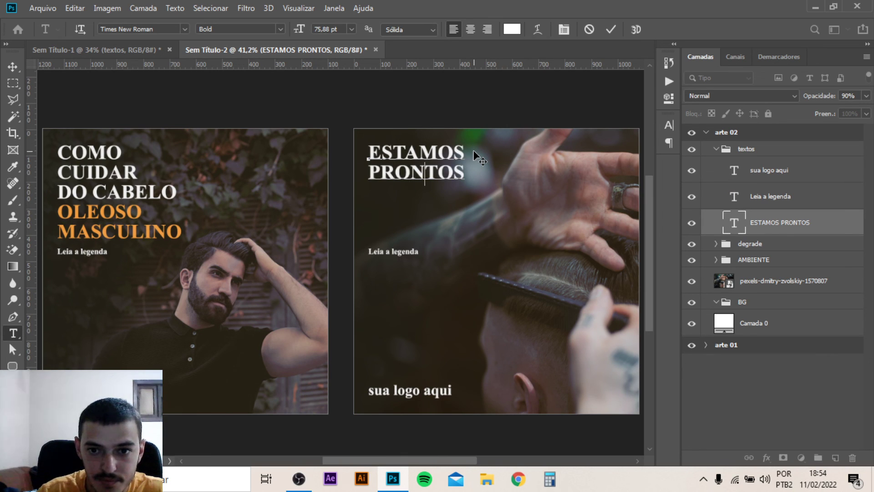
key("Right")
key("Right")
key("Right")
type("PARA")
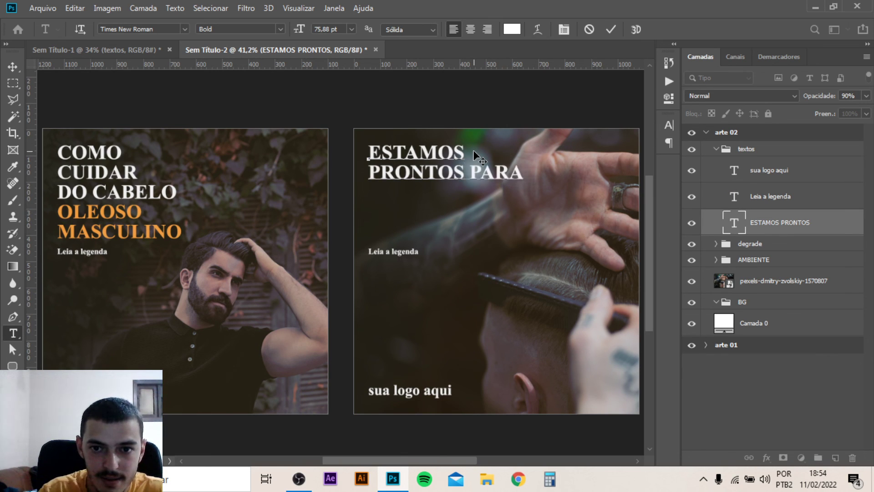
key("Return")
type("- DAR UM ")
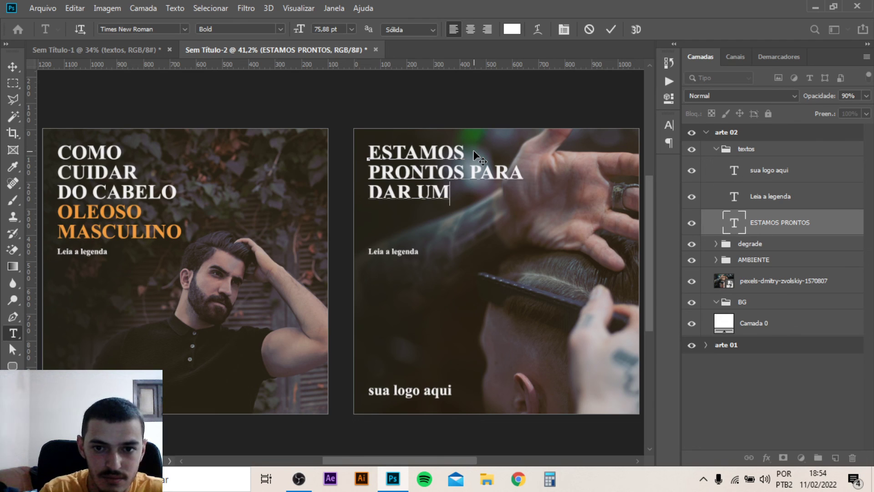
type("TRATO")
key("Return")
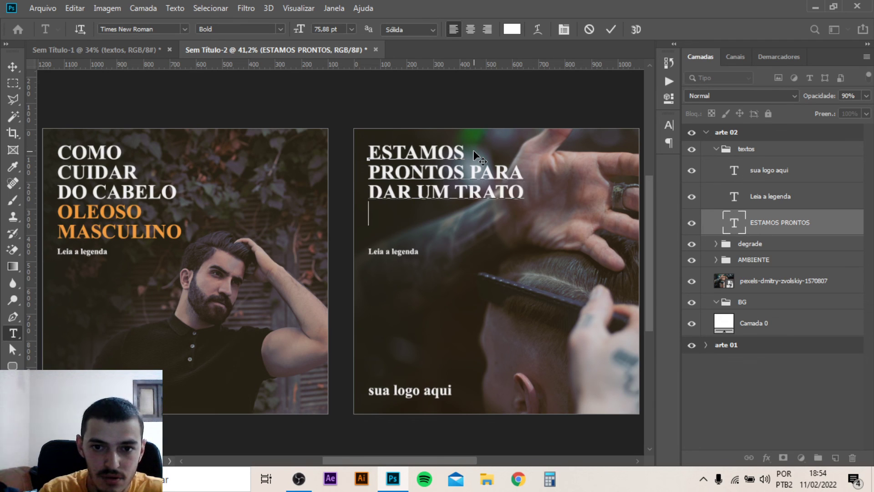
type("NO ")
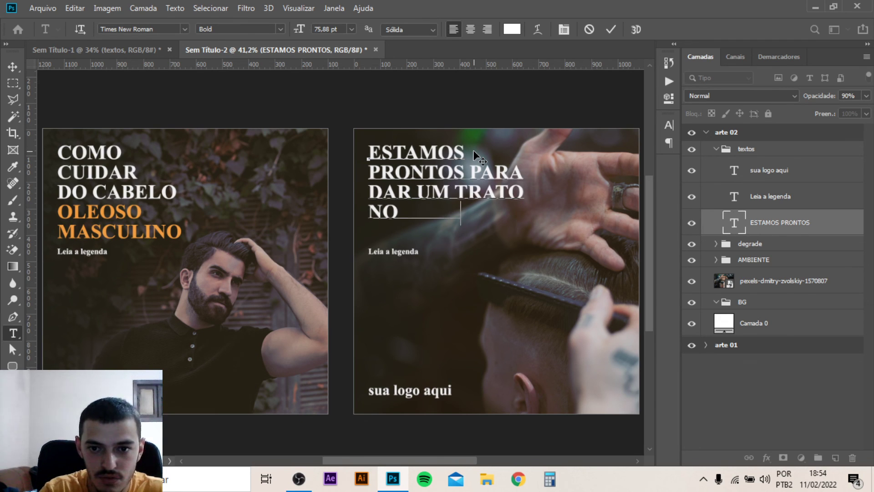
type("SEU VISUL")
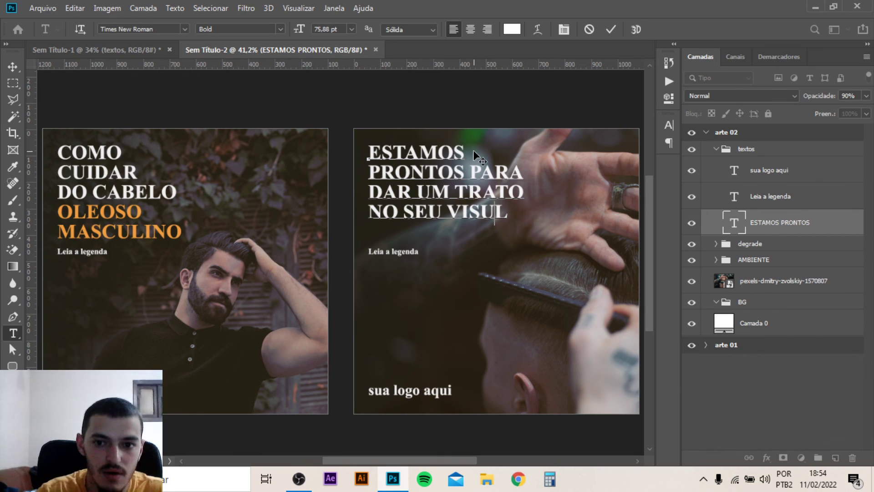
key("BackSpace")
type("AL")
left_click(12, 67)
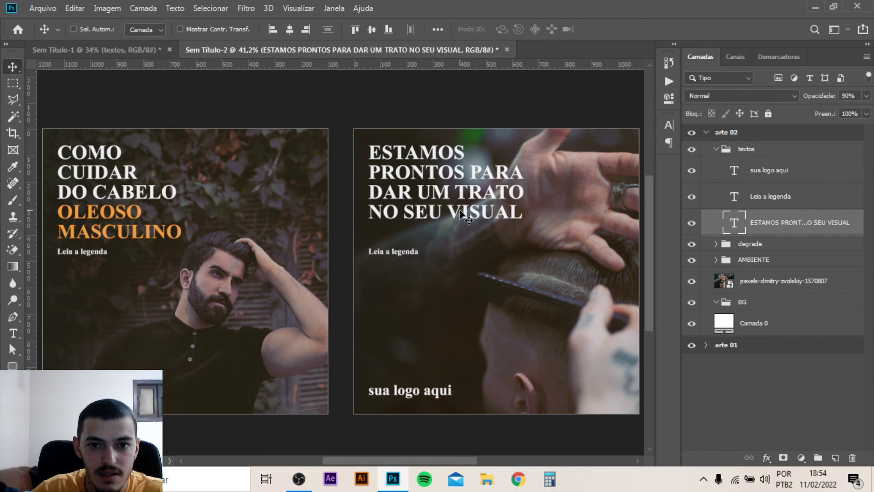
Colour the last two headline lines orange, sampled from the MASCULINO text.
key("t")
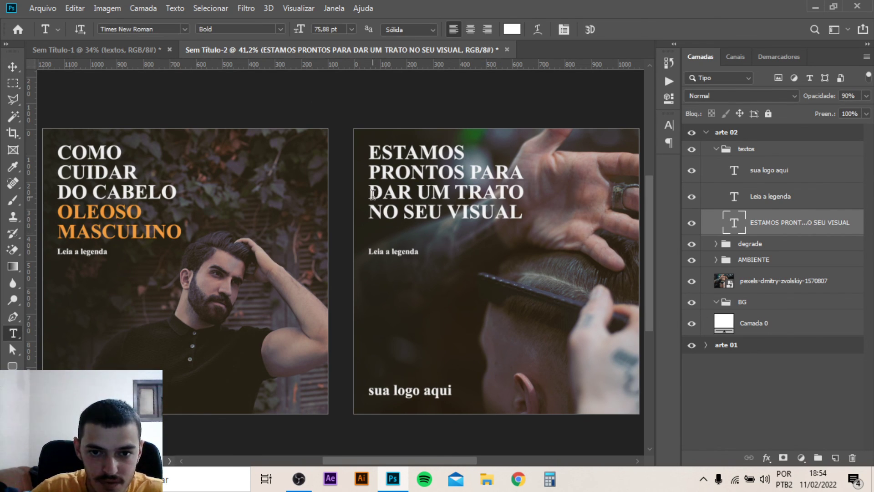
left_click_drag(367, 191, 524, 214)
left_click(667, 129)
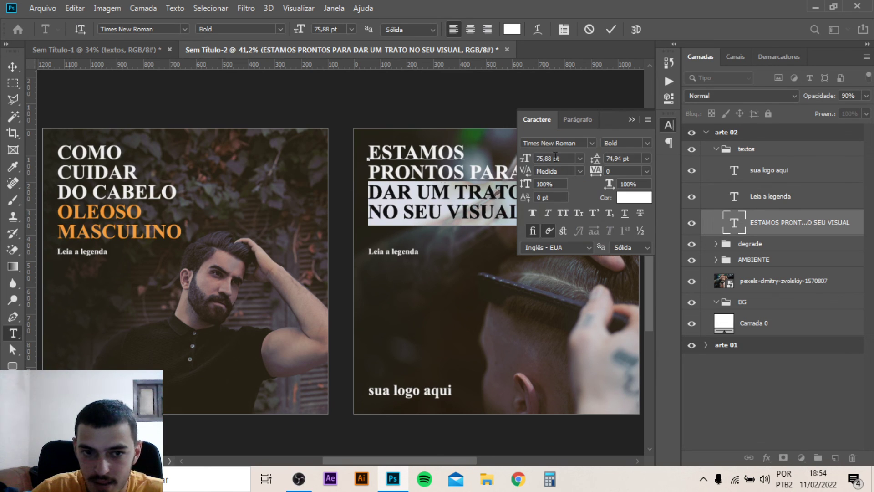
left_click(624, 212)
left_click(633, 197)
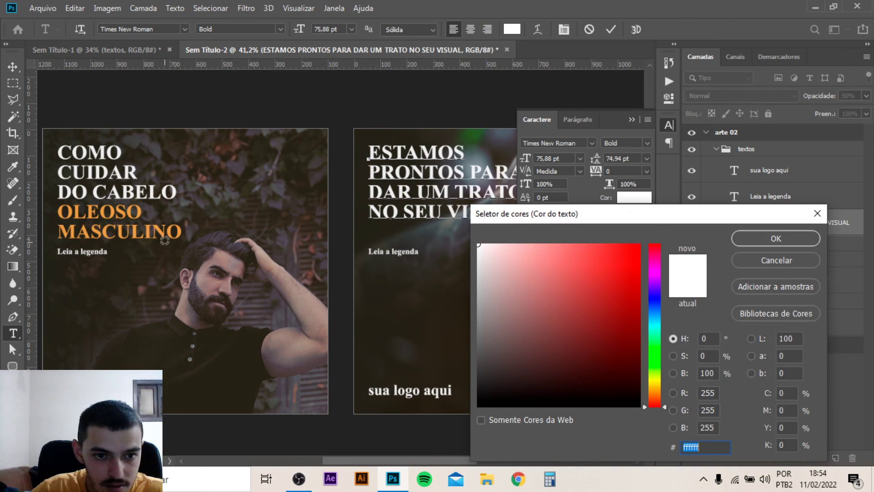
left_click(177, 232)
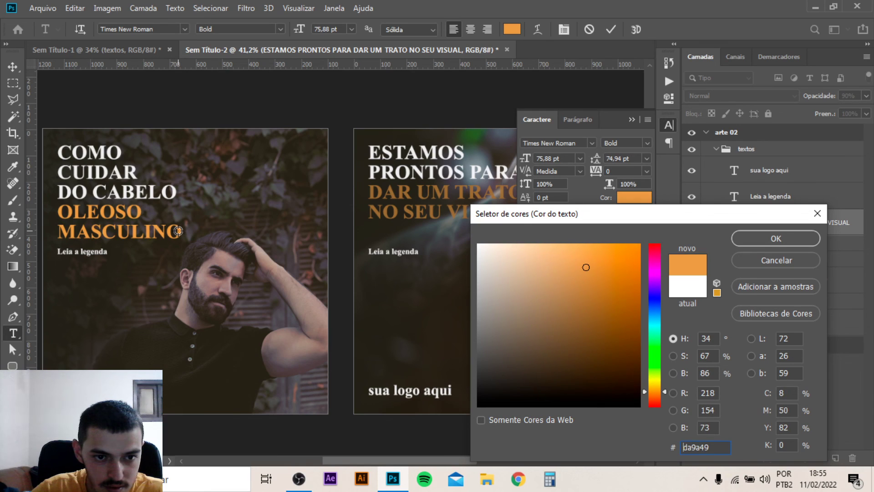
left_click(747, 238)
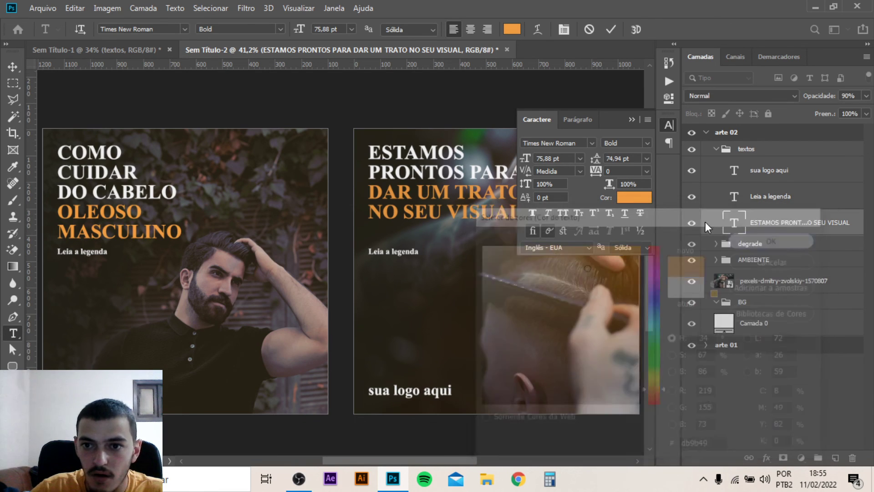
left_click(631, 120)
left_click(12, 67)
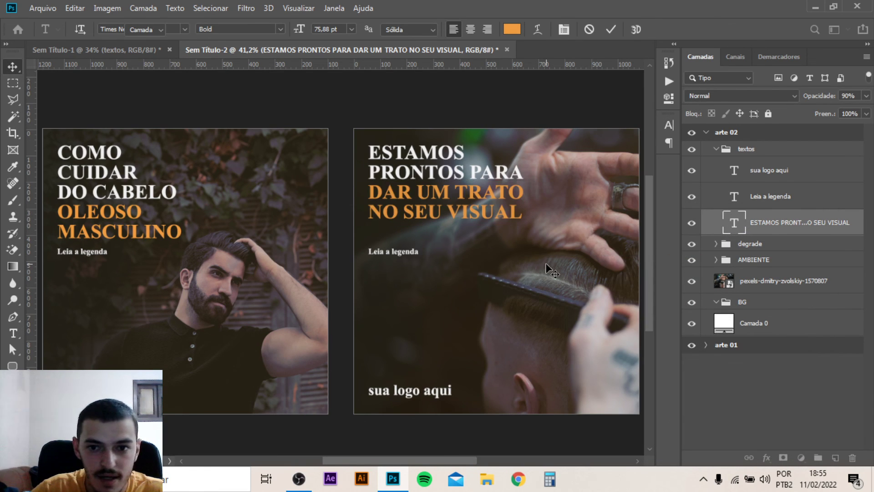
scroll(518, 263, "down", 3)
scroll(509, 288, "up", 1)
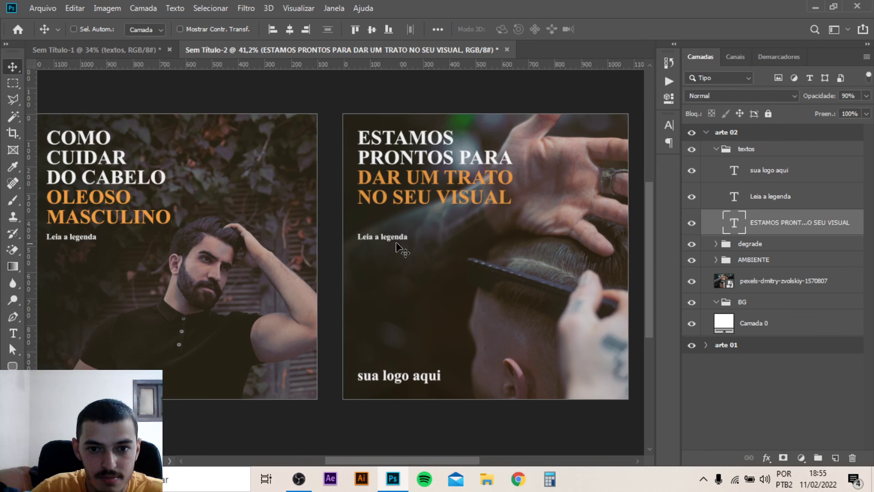
Replace the Leia a legenda caption with 'Agende seu horário'.
left_click(399, 240)
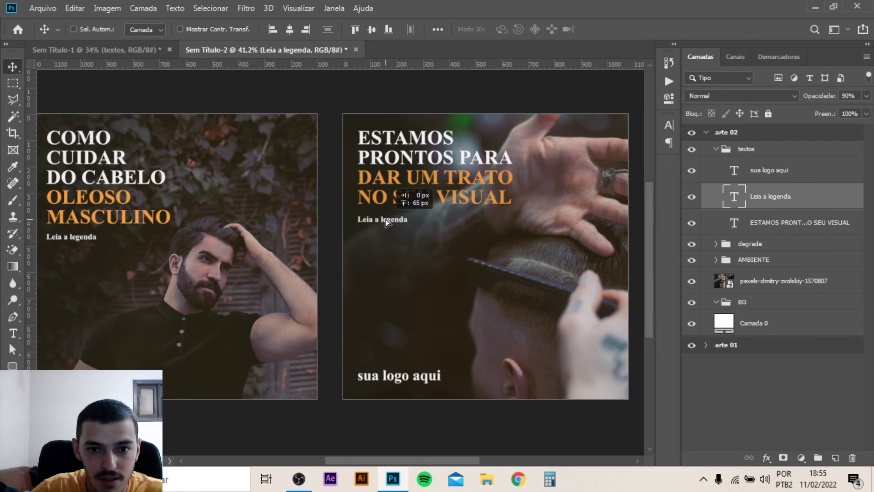
left_click(124, 49)
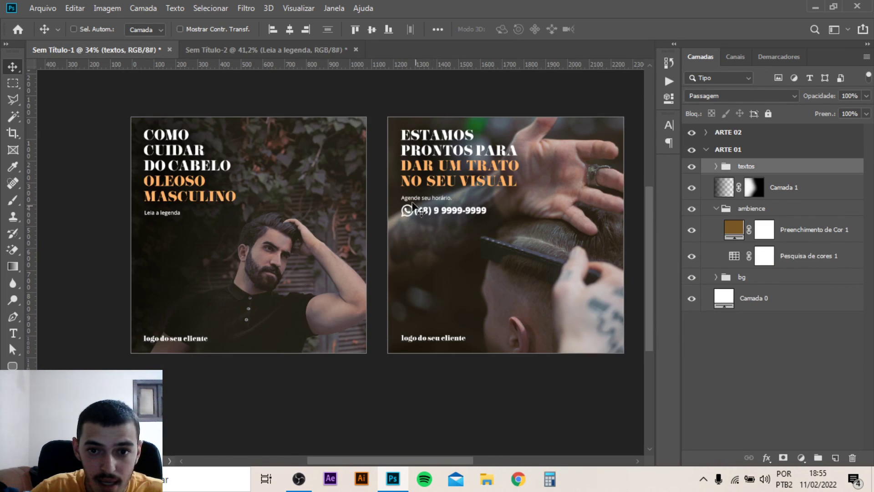
left_click(223, 52)
key("t")
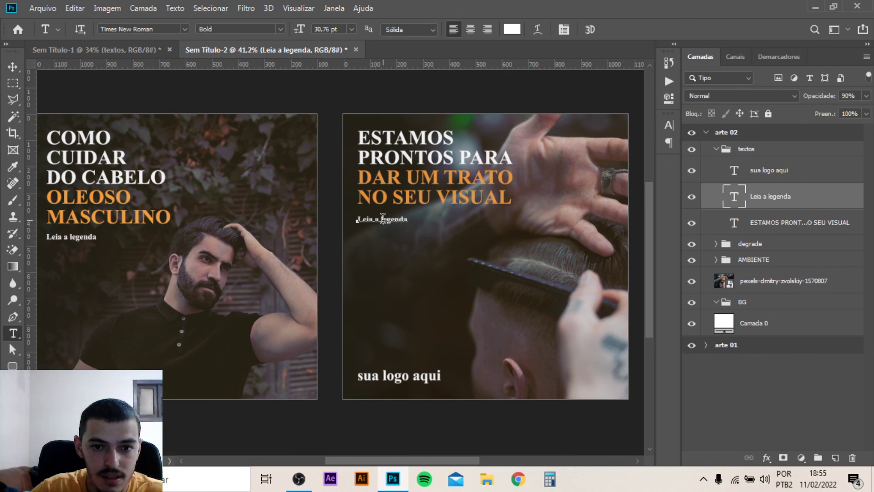
left_click(383, 218)
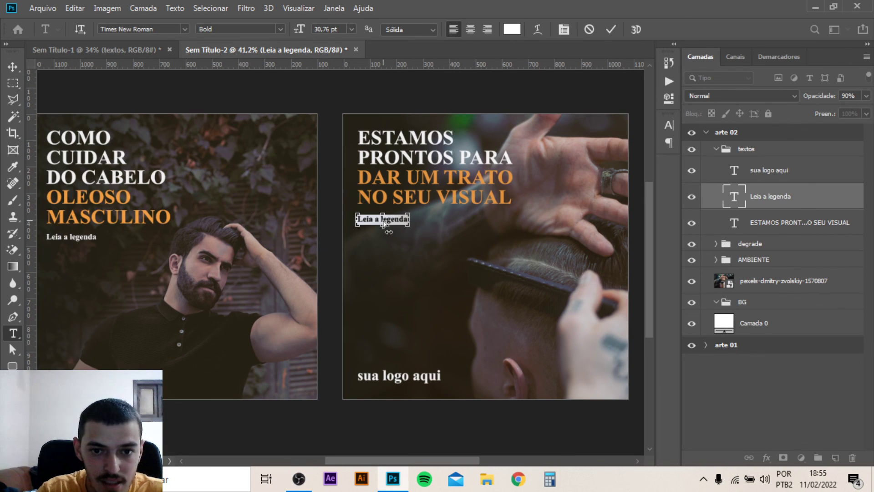
key("BackSpace")
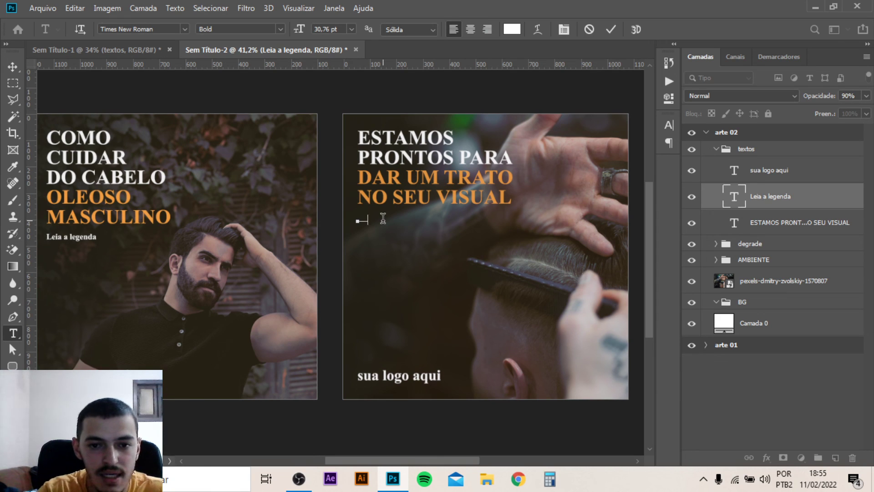
type("AGENDE JÁ")
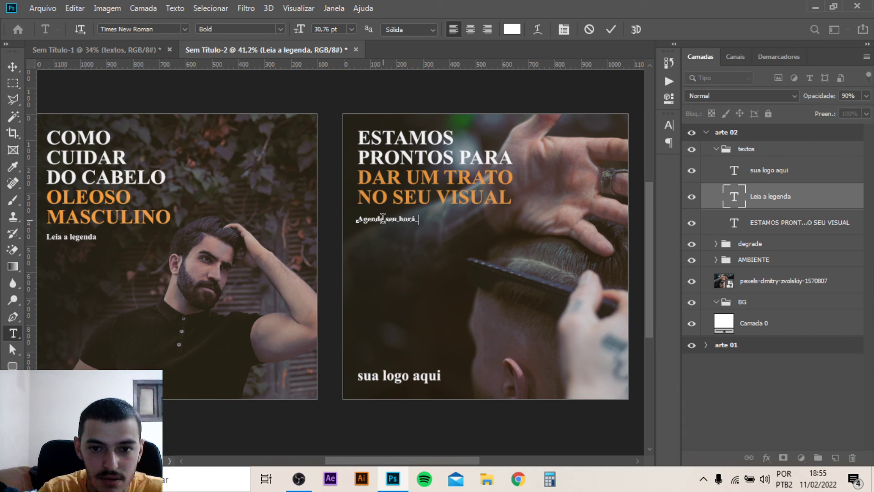
left_click(12, 66)
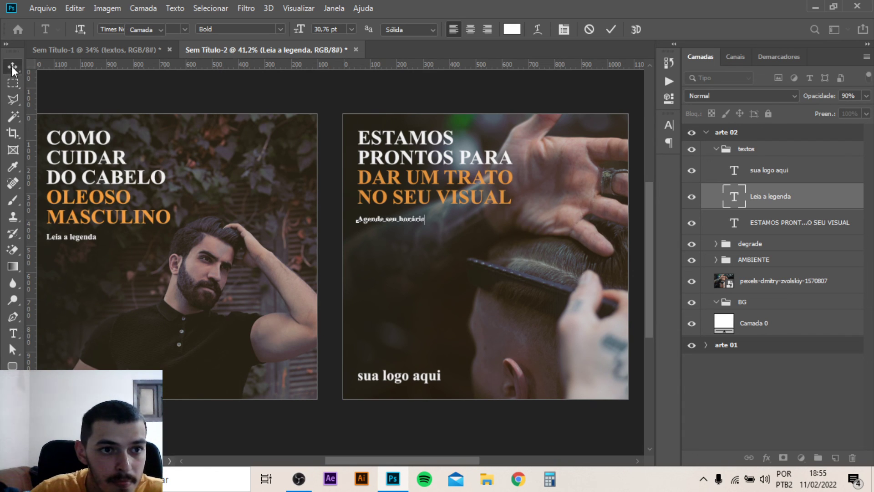
Duplicate the caption just below it and retype the copy as the phone number.
left_click(66, 51)
left_click(214, 51)
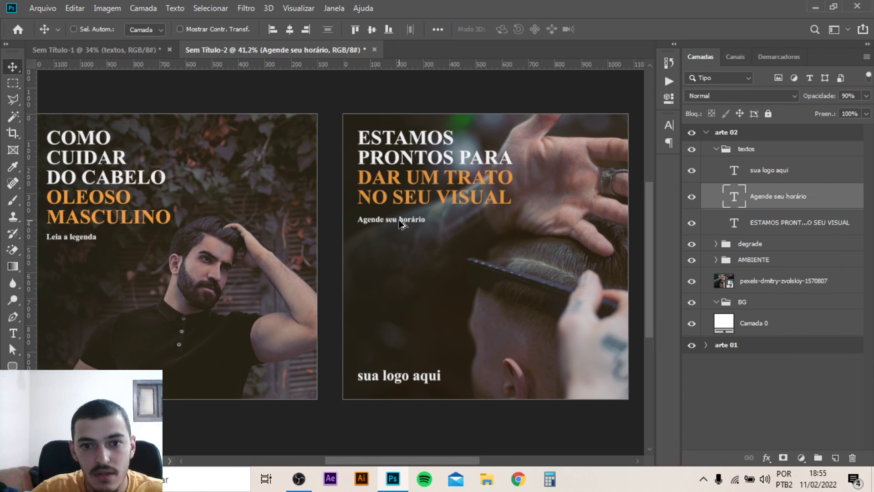
left_click_drag(396, 223, 397, 244)
key("t")
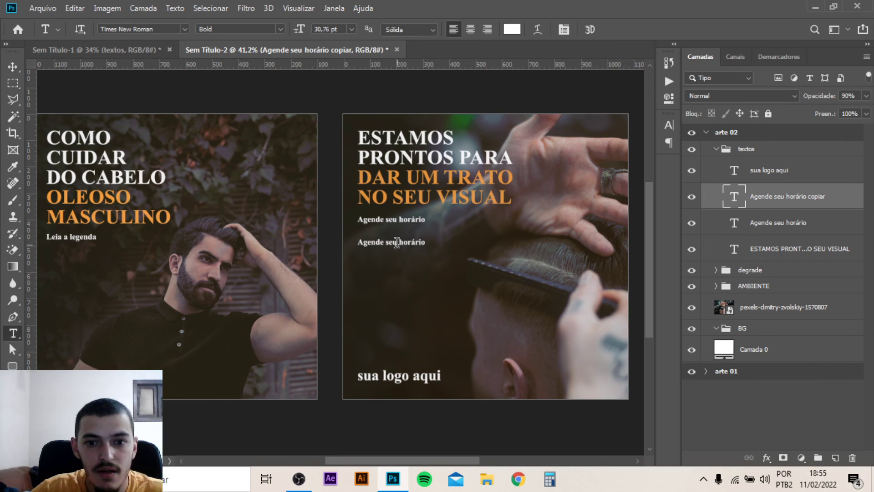
left_click(397, 241)
key("ctrl+a")
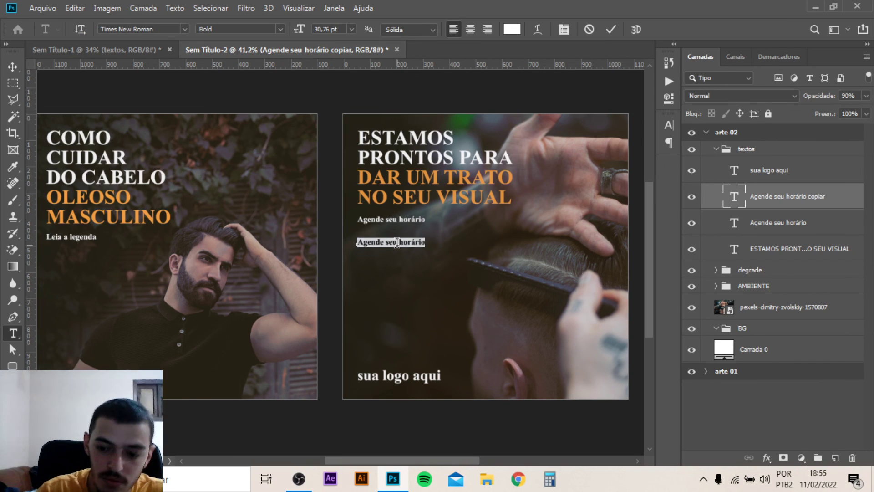
type("(48)")
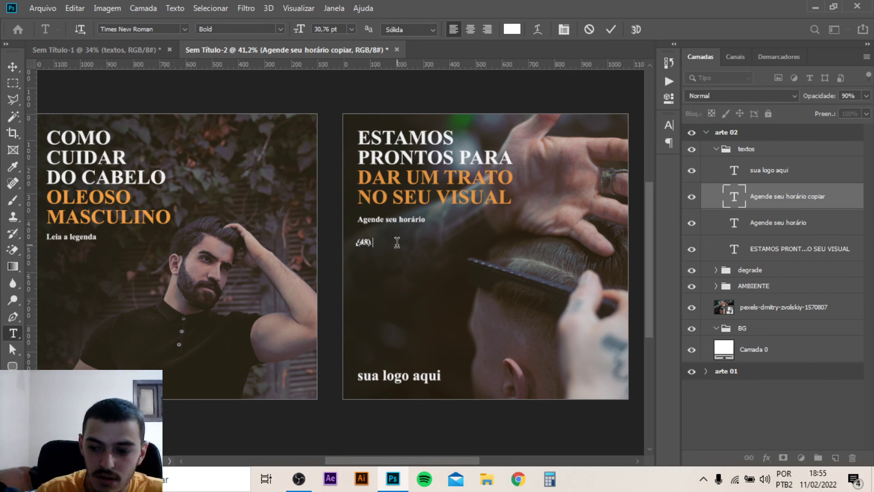
type(" 9 9999-9999")
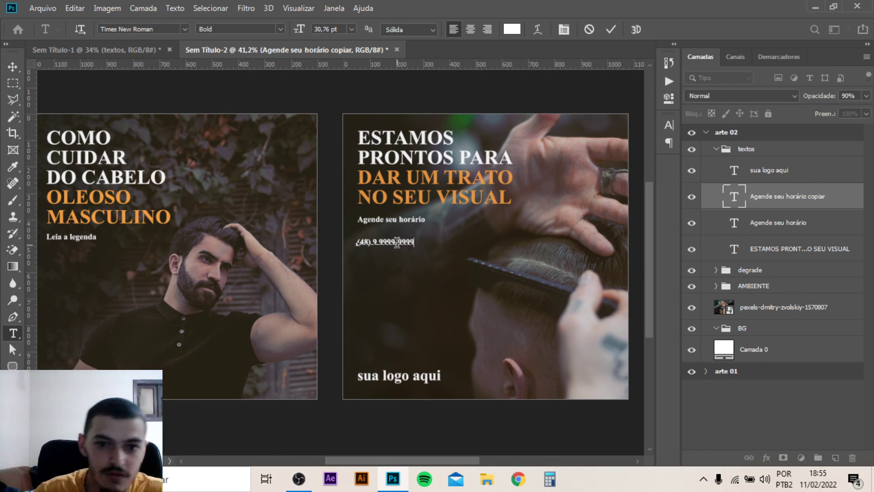
left_click(12, 67)
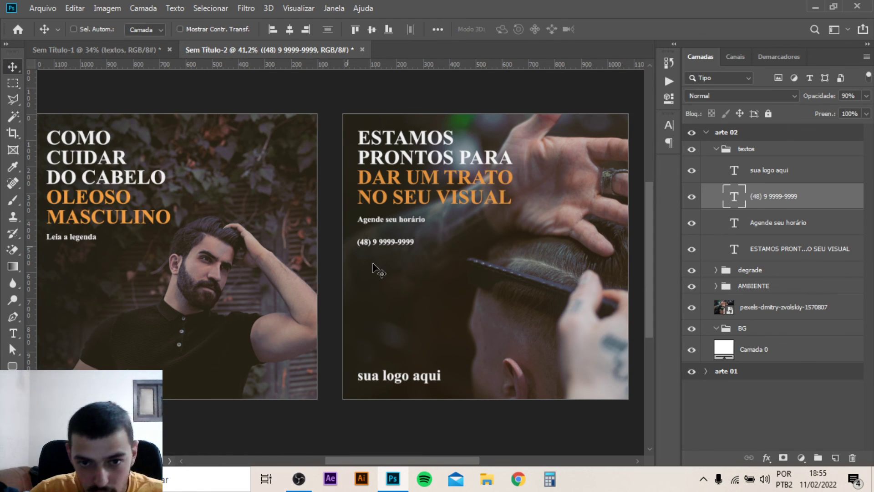
Enlarge the phone number to about 178% and shift it slightly right.
key("ctrl+t")
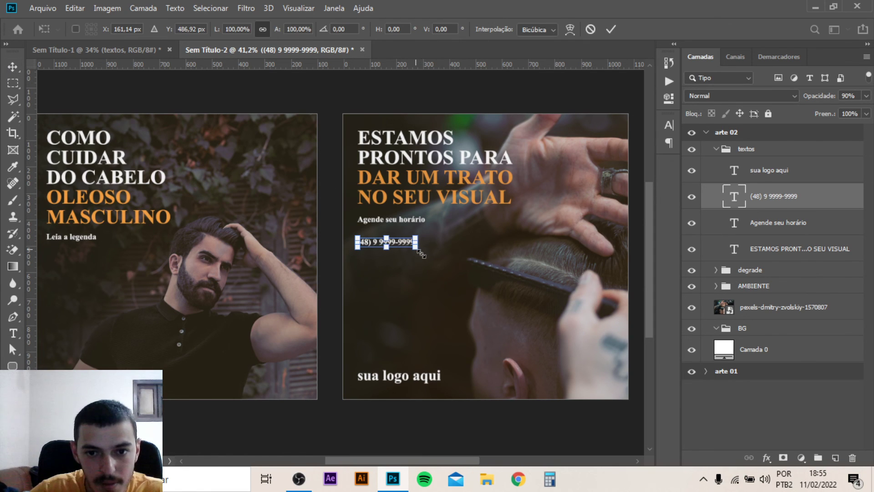
left_click_drag(421, 253, 456, 272)
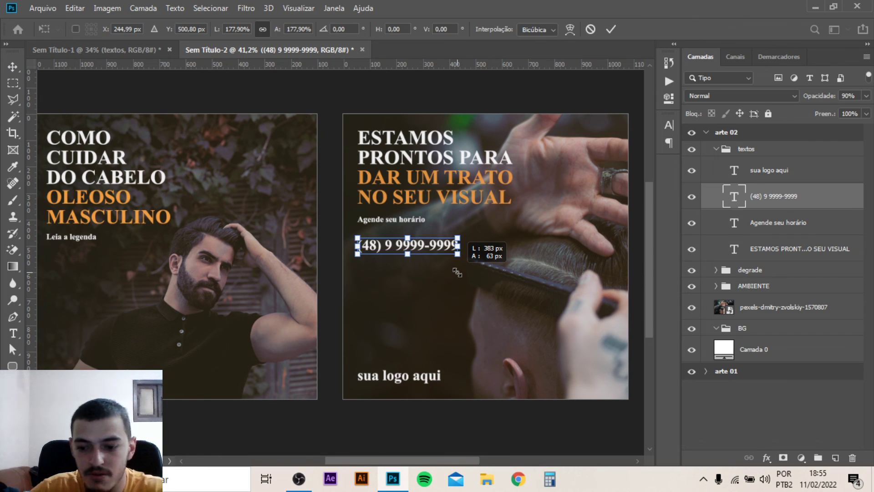
key("Return")
scroll(412, 257, "up", 5)
scroll(419, 314, "down", 2)
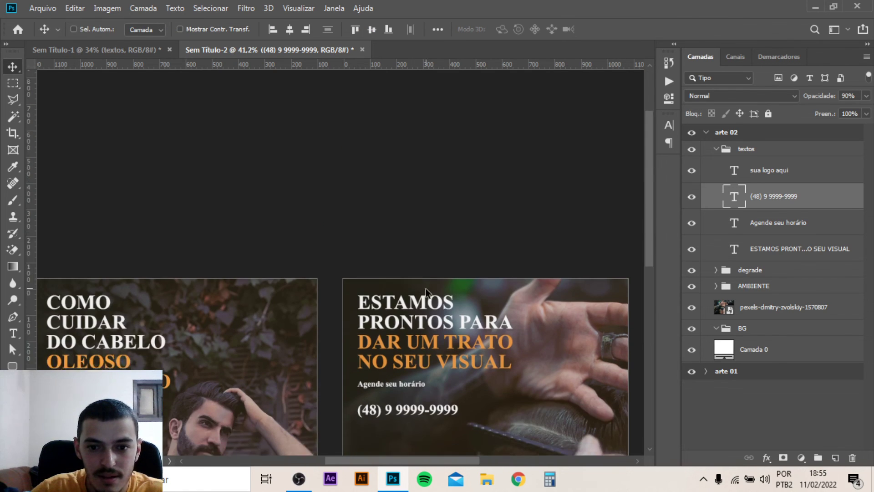
scroll(419, 314, "down", 2)
scroll(421, 320, "up", 1)
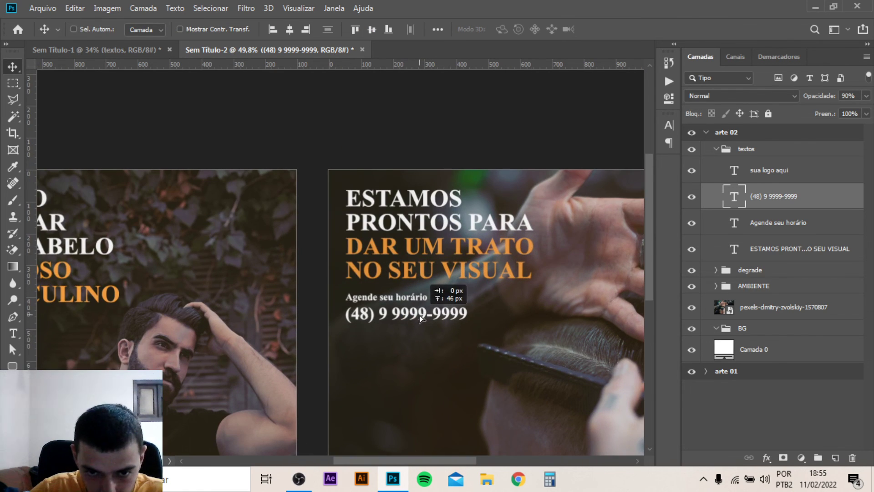
mouse_move(399, 320)
left_mouse_down()
mouse_move(420, 316)
mouse_move(410, 316)
left_mouse_up()
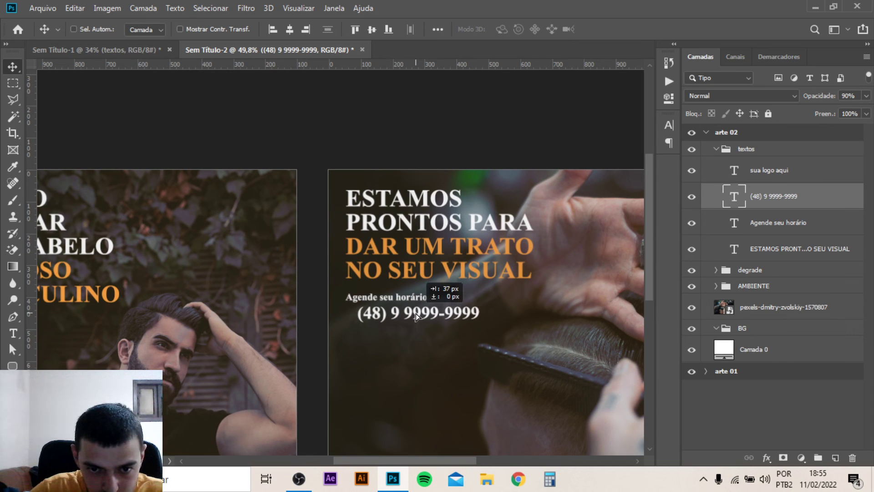
Place the whatsapp PNG from the D: drive's ICONES folder as an embedded layer.
left_click(44, 7)
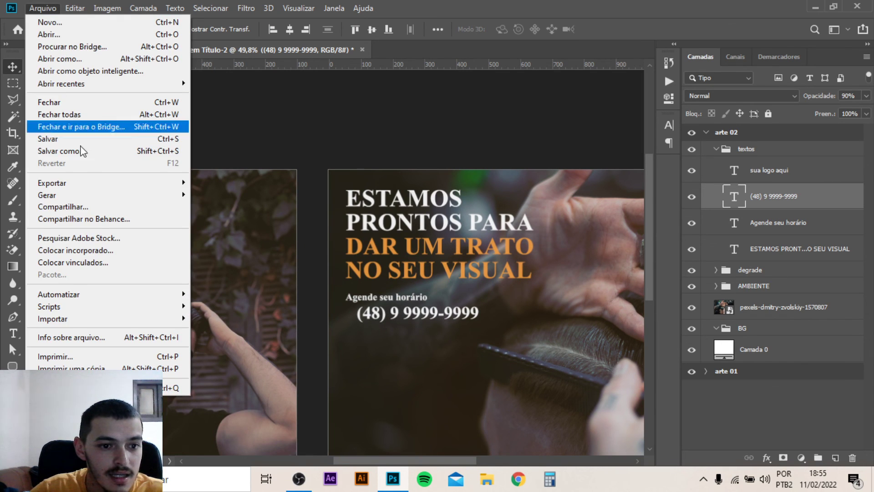
key("Escape")
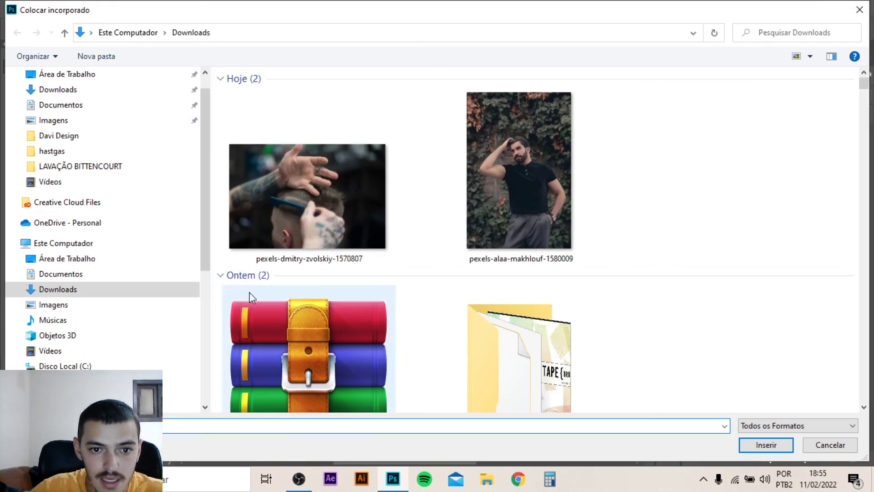
scroll(136, 391, "down", 1)
left_click(182, 386)
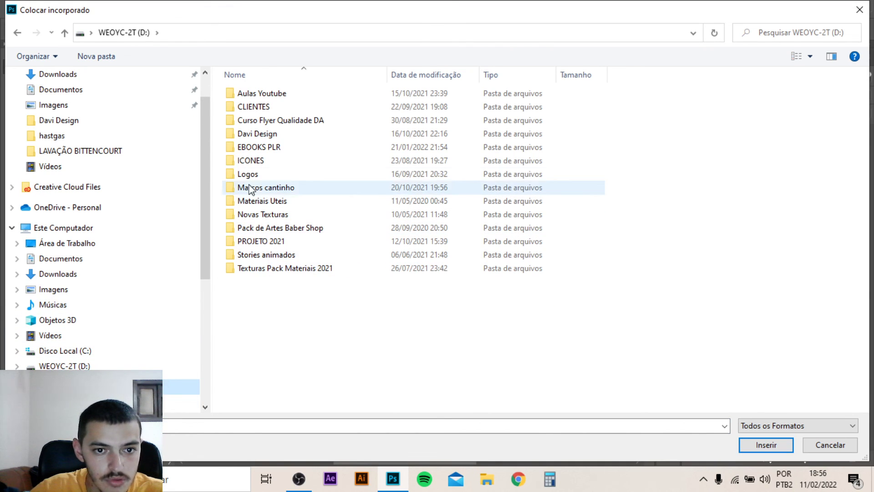
double_click(250, 161)
left_click(253, 322)
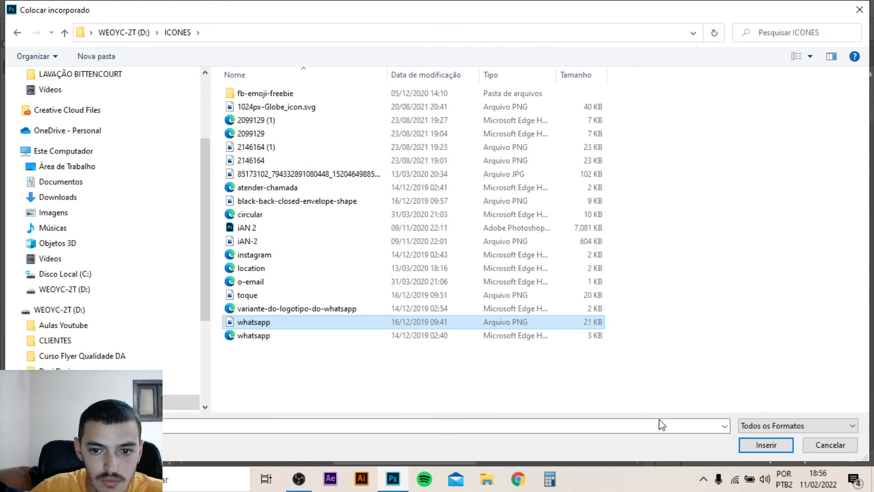
left_click(766, 444)
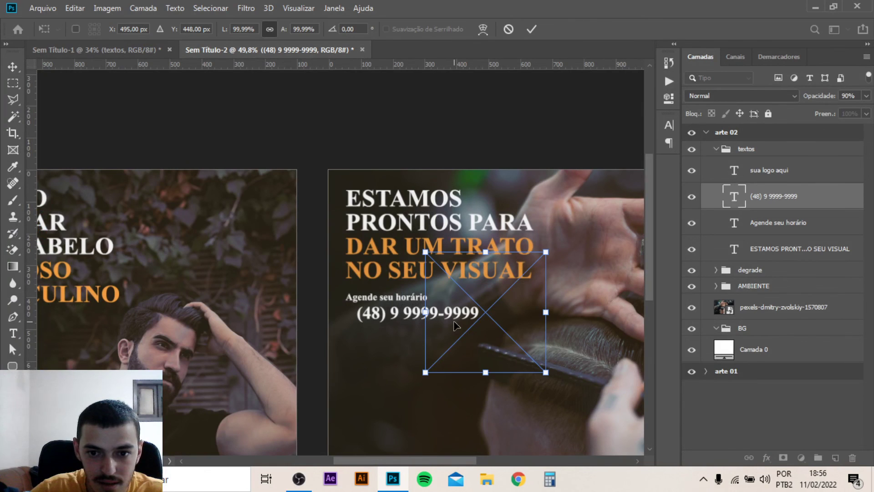
key("Return")
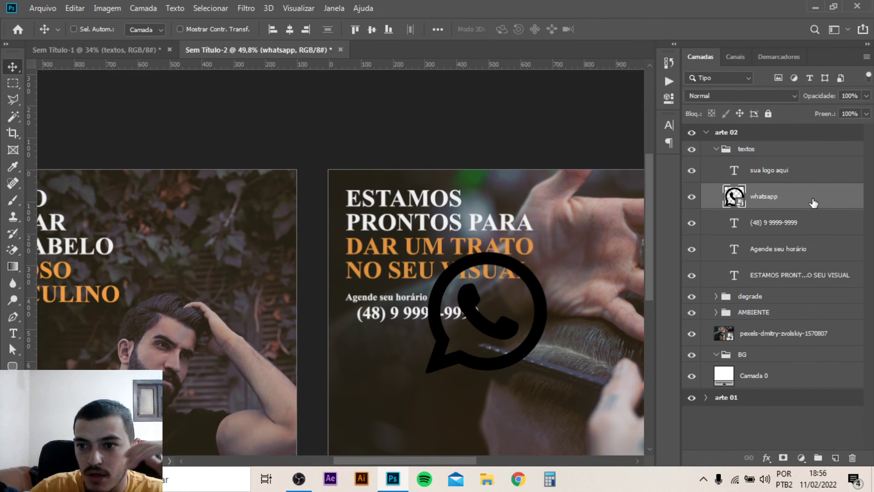
Give the WhatsApp icon a white Color Overlay layer style.
double_click(812, 202)
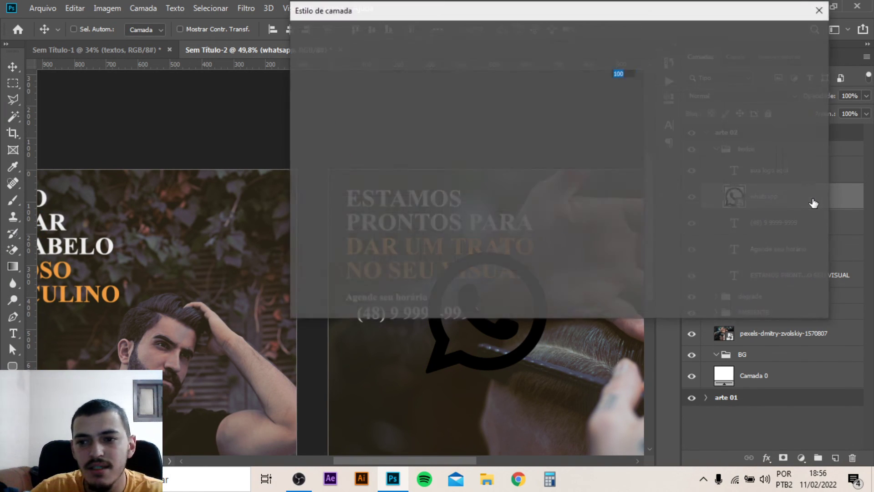
left_click(367, 192)
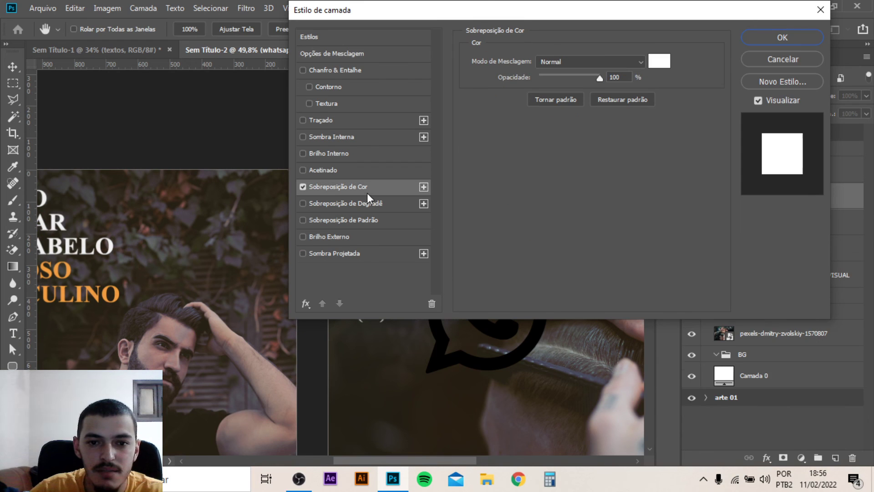
left_click(659, 60)
left_click(751, 238)
left_click(782, 36)
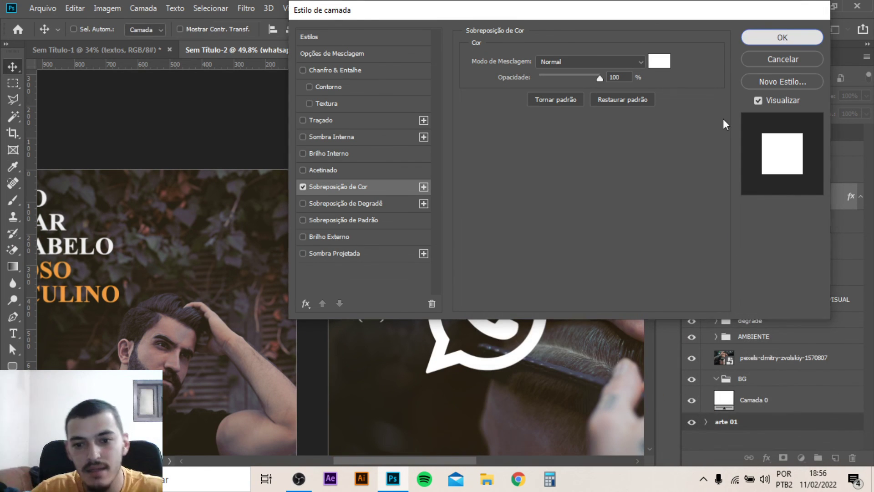
Shrink the icon to about 16.52% and position it just left of the phone number.
key("ctrl+t")
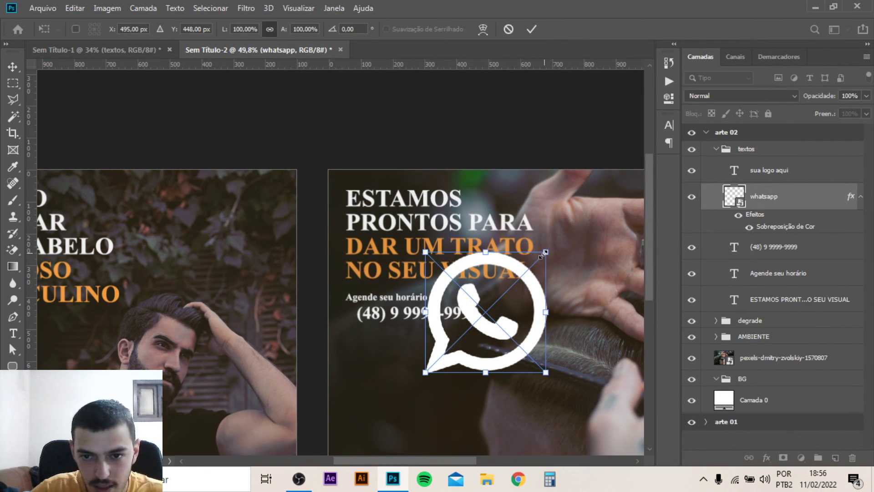
mouse_move(547, 250)
left_mouse_down()
mouse_move(455, 304)
mouse_move(455, 294)
left_mouse_up()
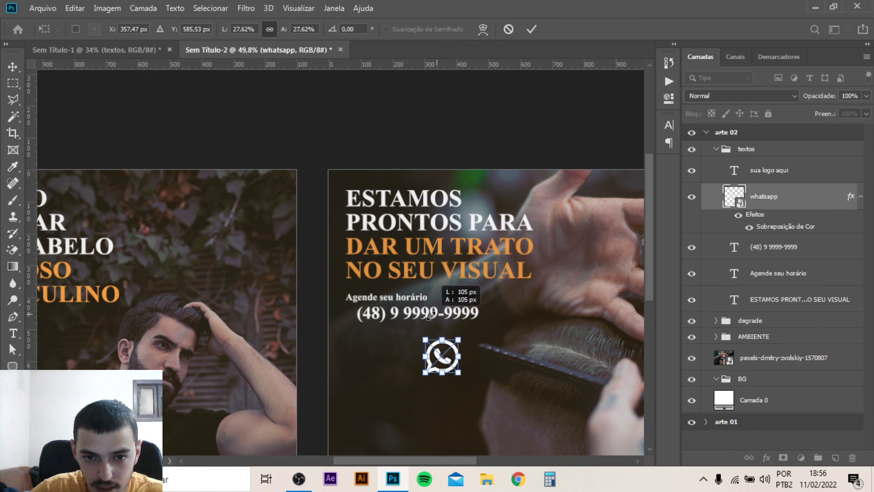
key("Return")
mouse_move(440, 362)
left_mouse_down()
mouse_move(344, 322)
mouse_move(354, 325)
left_mouse_up()
key("ctrl+t")
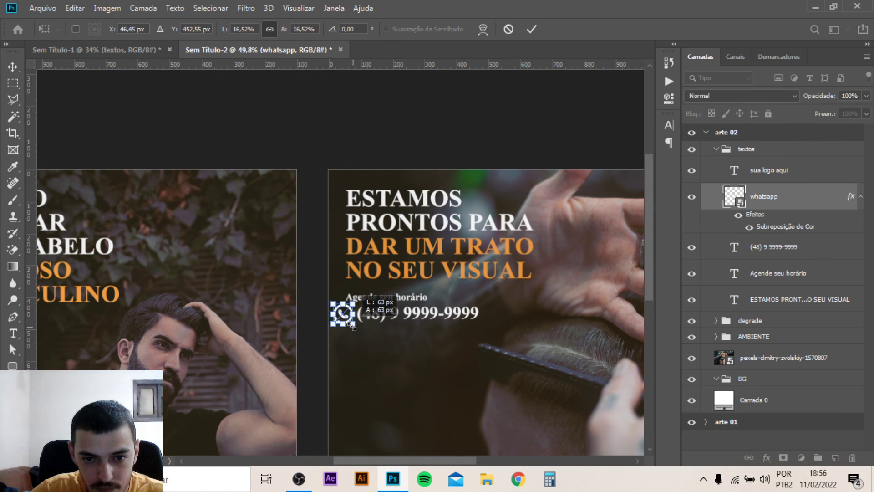
key("Return")
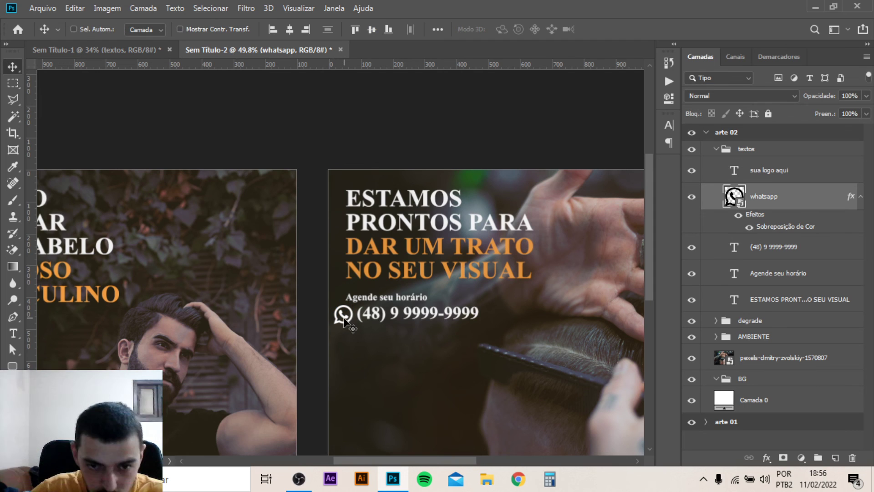
key("Right")
key("Right")
key("Right")
key("Down")
key("Down")
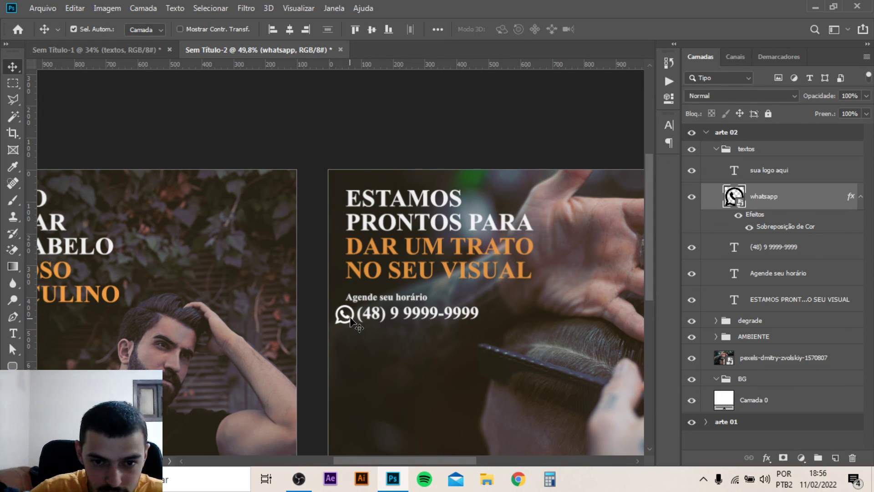
left_click(395, 321, "ctrl+shift")
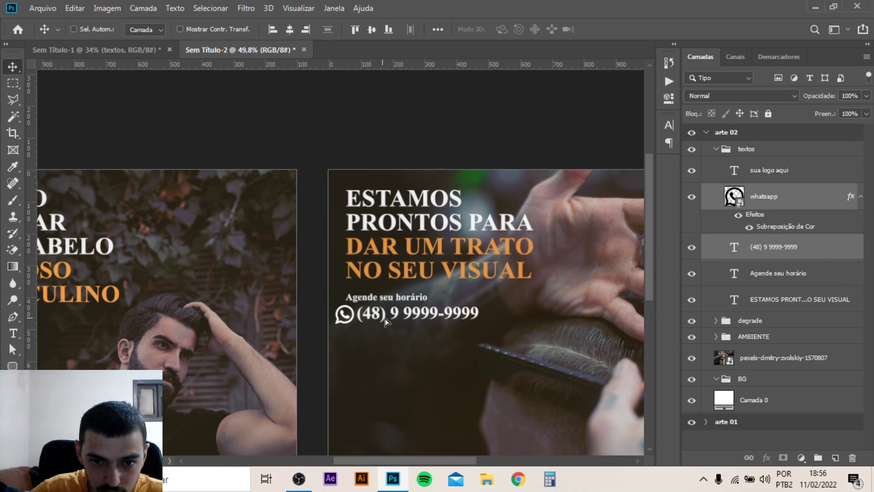
Shift the icon and phone number right, raise the Agende seu horário line, and zoom out.
left_click_drag(386, 321, 396, 321)
left_click(387, 302)
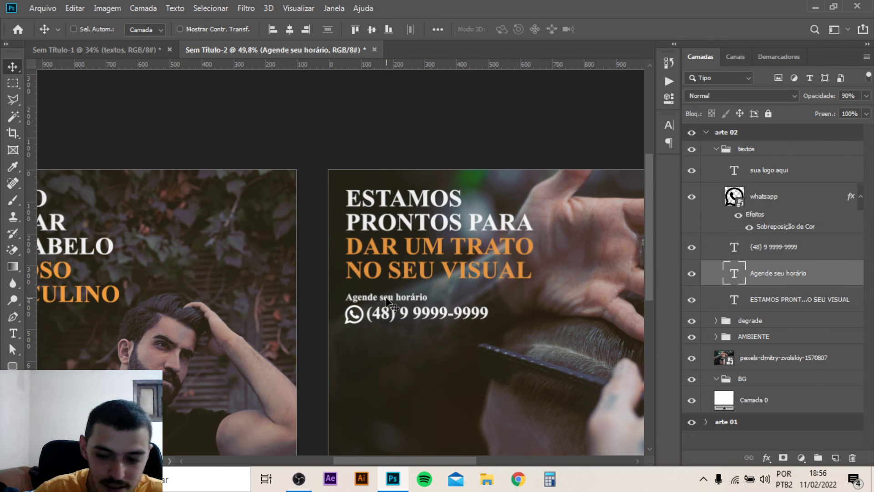
key("Up")
key("Up")
key("Up")
key("Up")
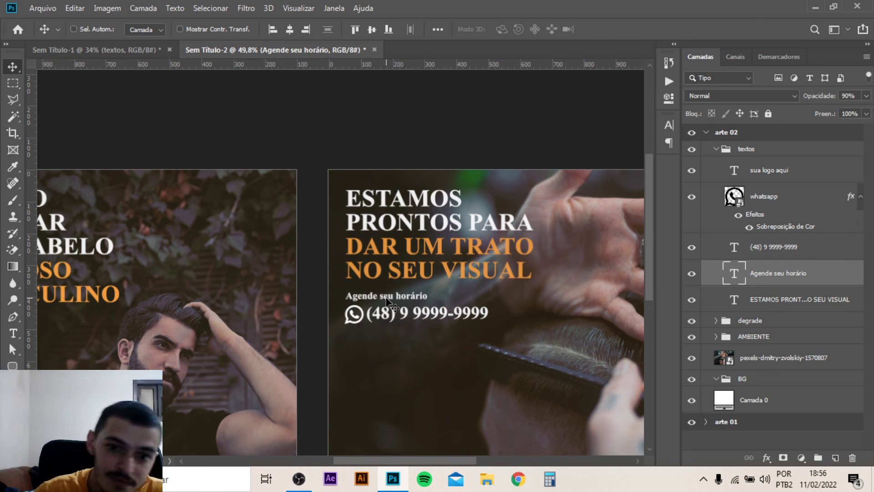
key("ctrl+0")
key("ctrl+semicolon")
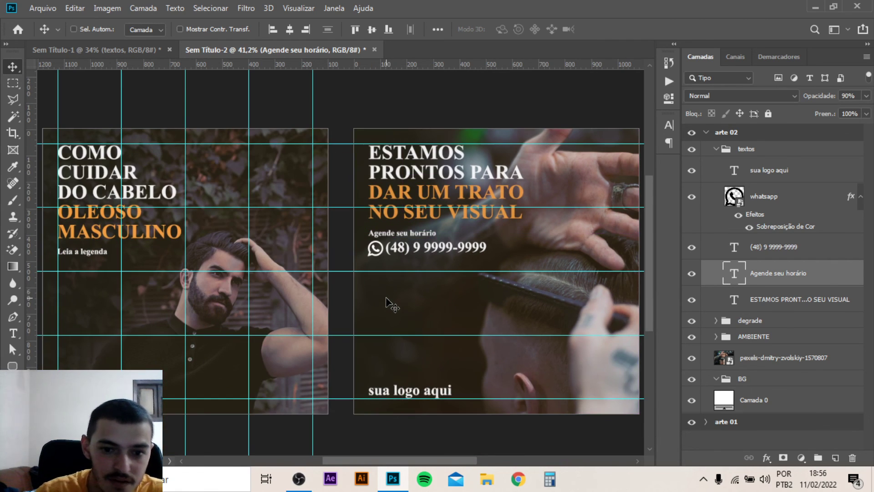
key("ctrl+semicolon")
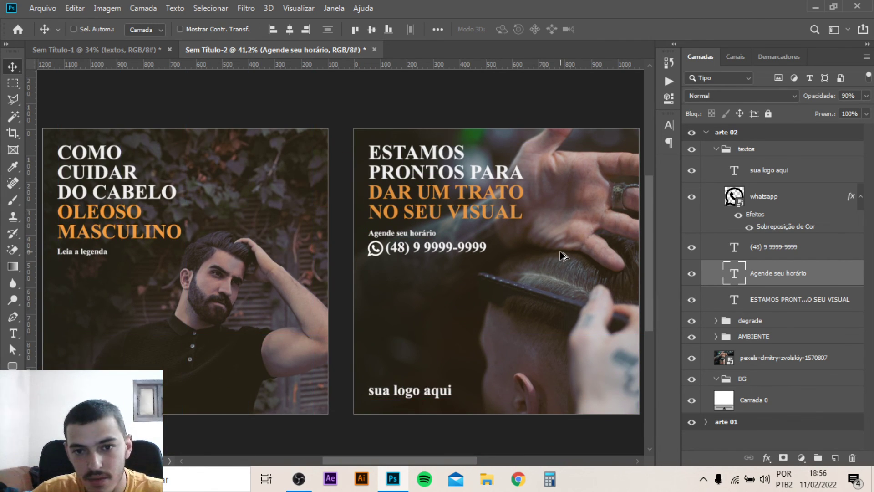
scroll(561, 252, "down", 2)
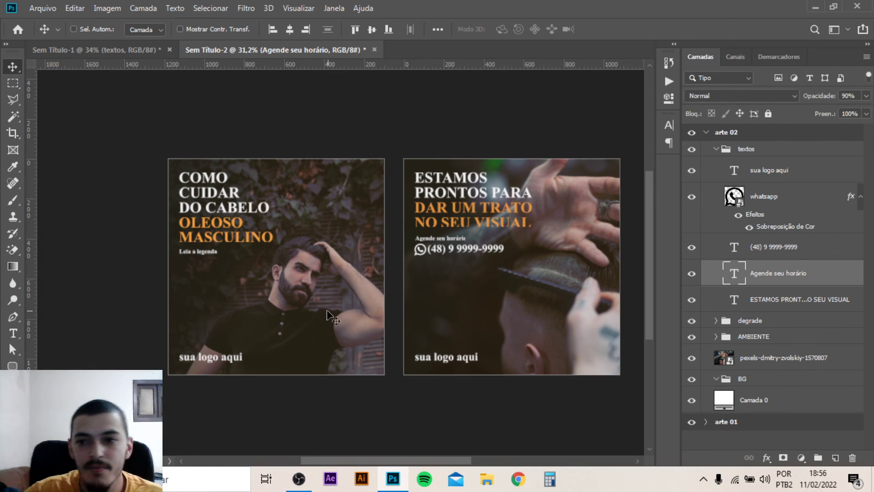
left_click(706, 133)
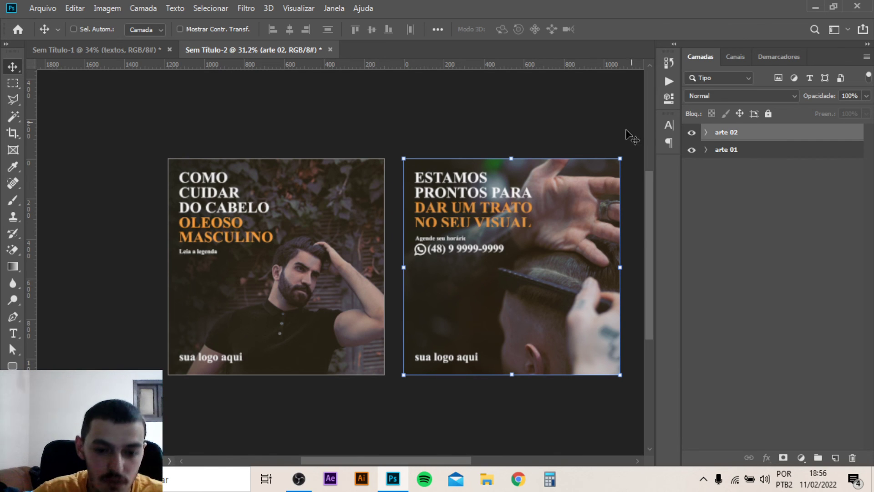
left_click(290, 481)
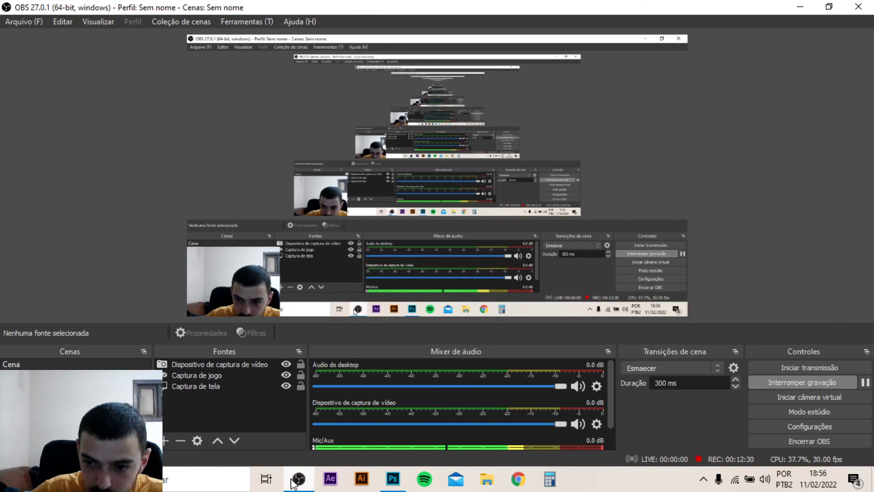
left_click(293, 483)
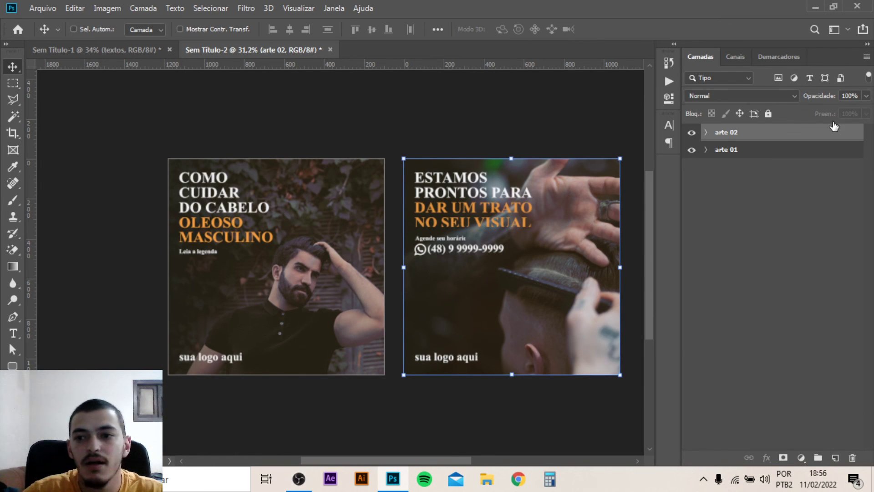
key("ctrl+j")
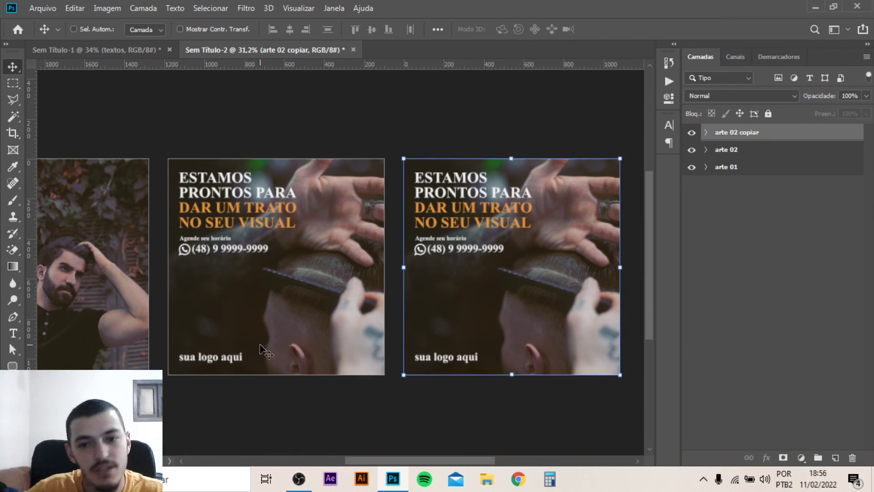
left_click(487, 314, "ctrl")
key("ctrl+z")
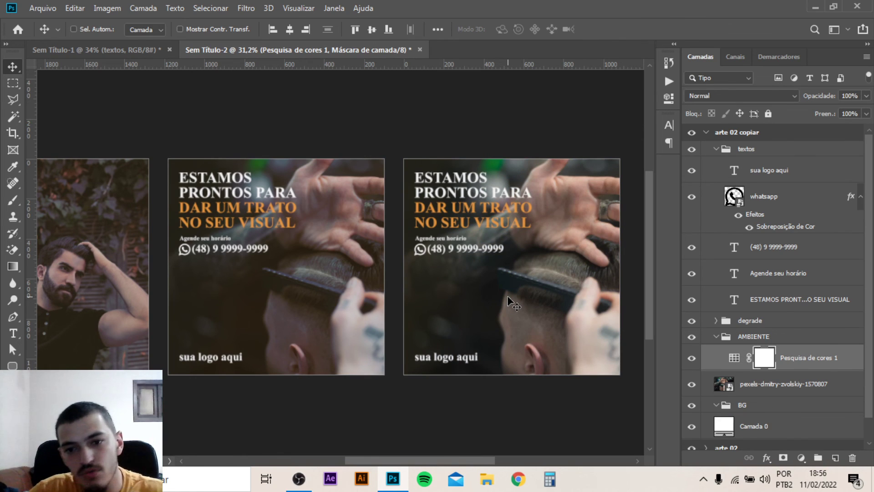
key("ctrl+shift+z")
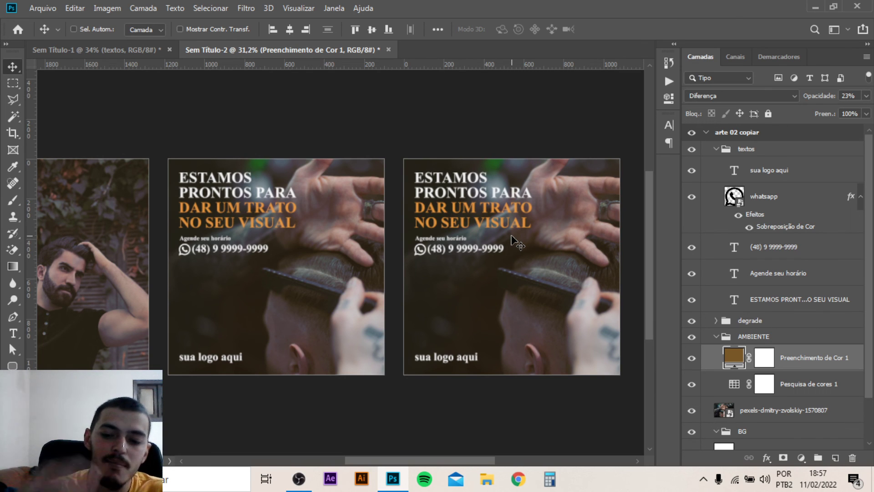
left_click(706, 131)
key("Delete")
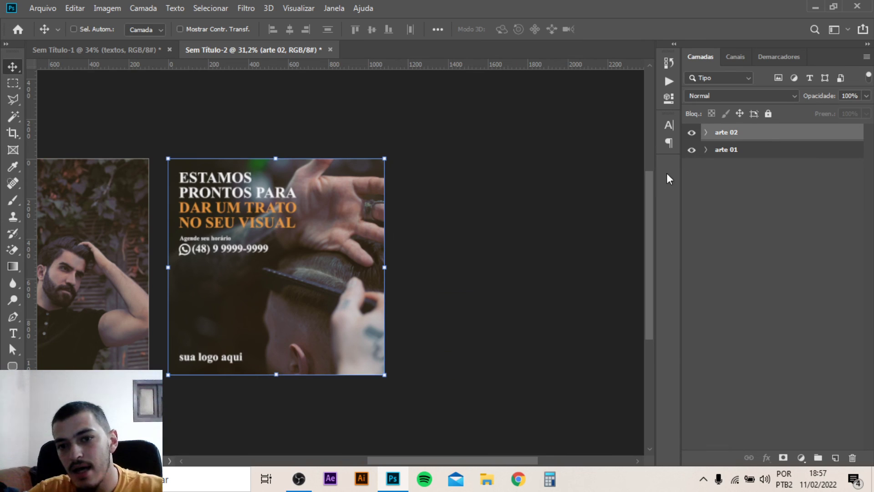
scroll(340, 268, "down", 2)
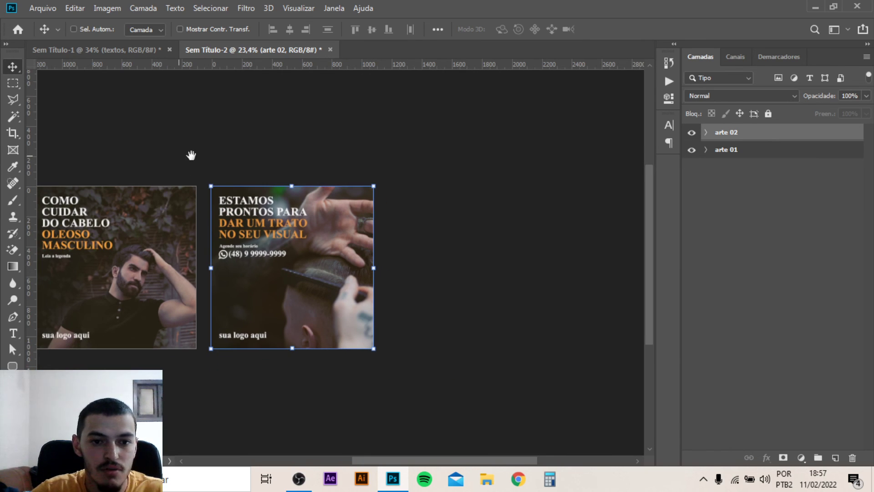
left_click_drag(191, 154, 322, 154)
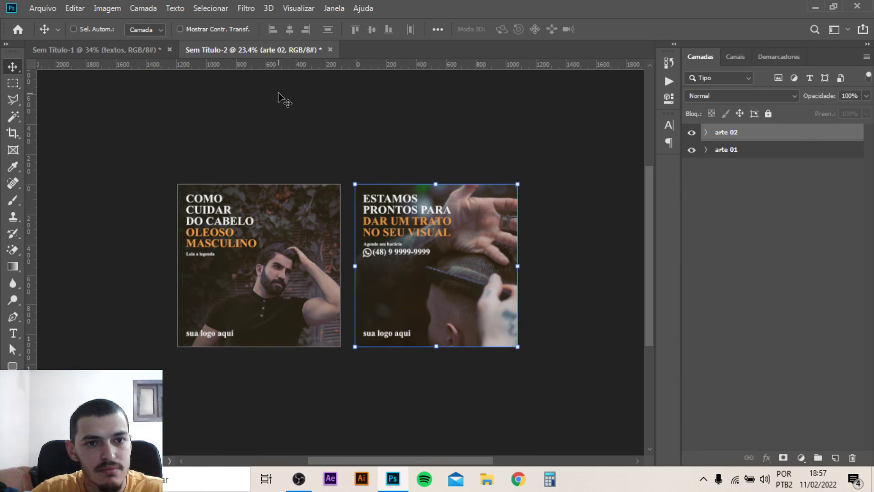
left_click(43, 8)
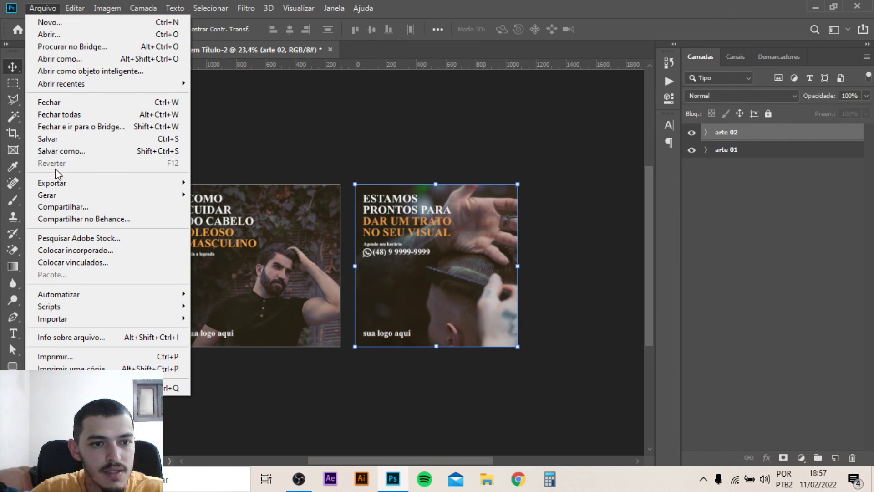
Save the design as 'Artes barbearia youtube aua.psd' in D:\Davi Design.
left_click(60, 154)
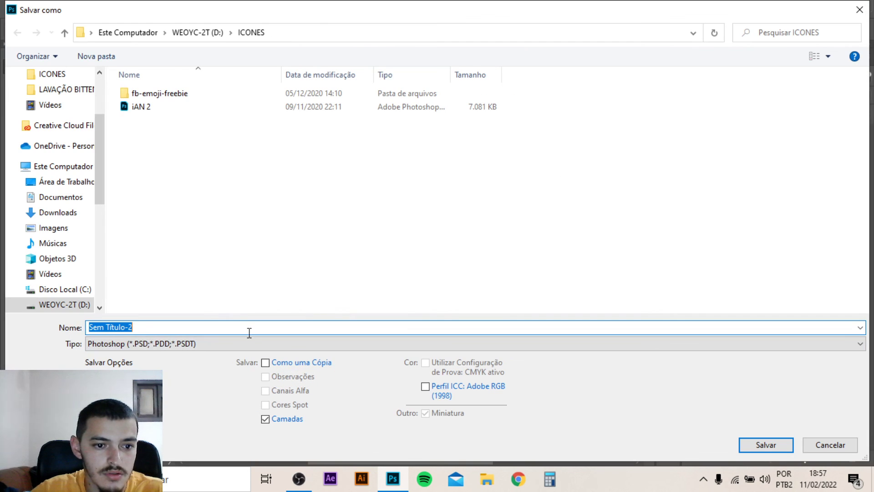
left_click(191, 33)
double_click(150, 134)
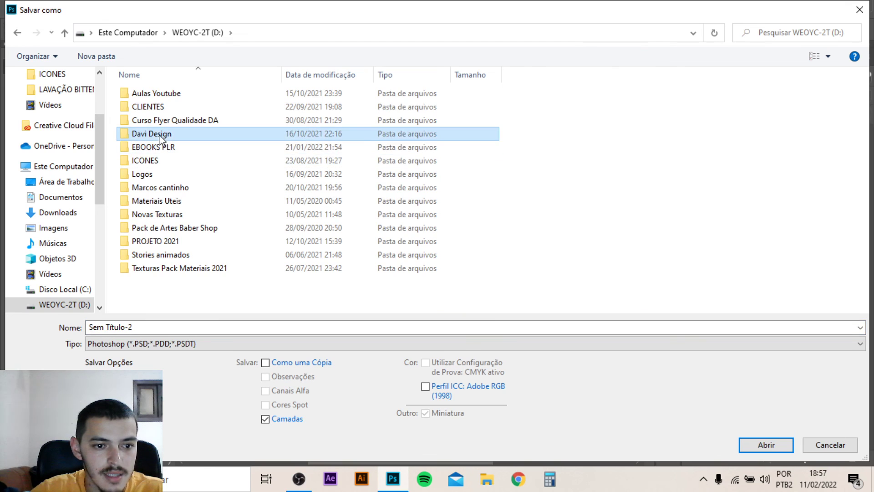
double_click(146, 327)
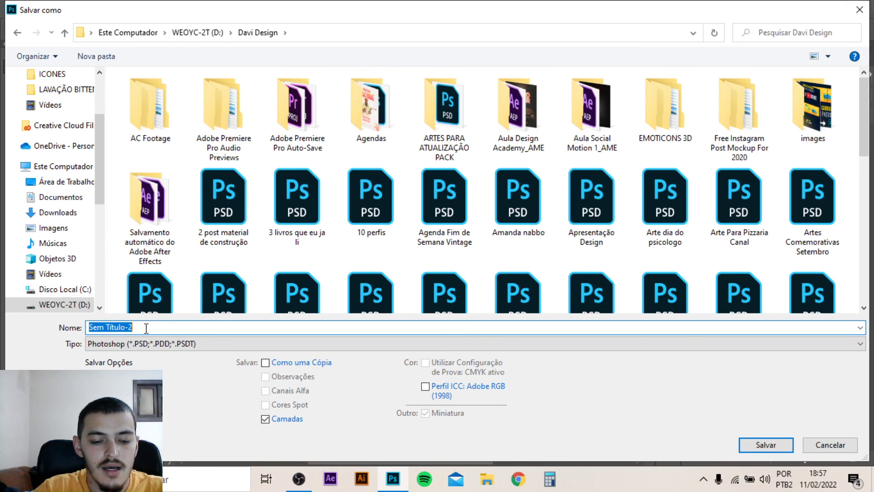
type("Artes")
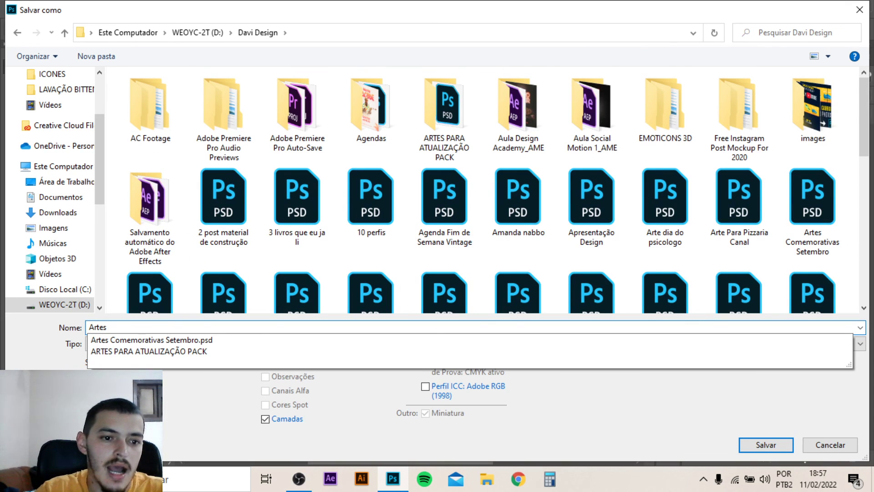
type(" n")
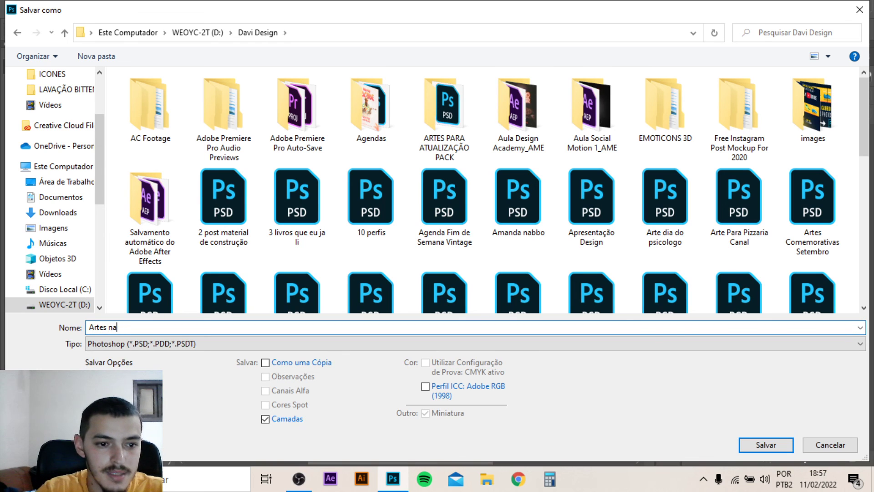
key("BackSpace")
type("barbearia youtube aua")
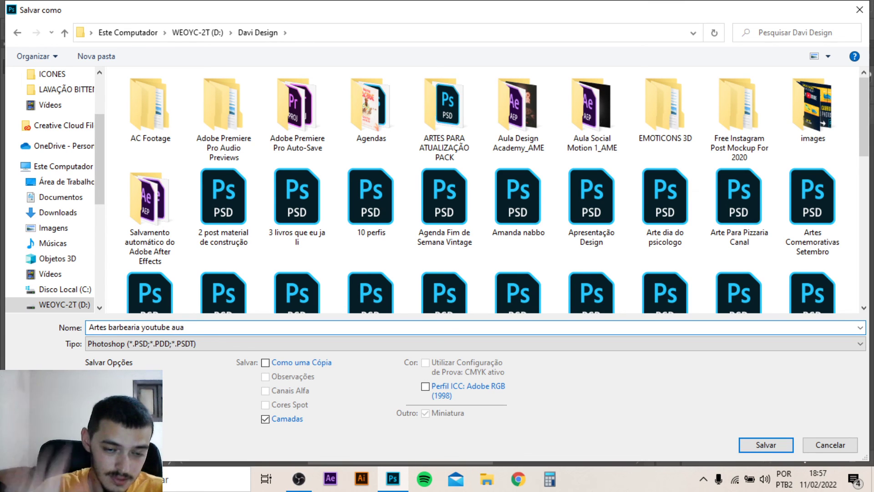
key("Return")
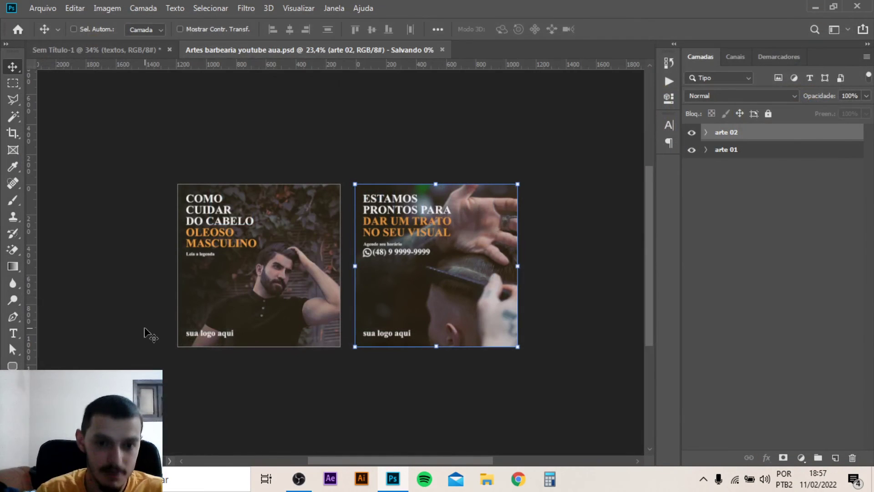
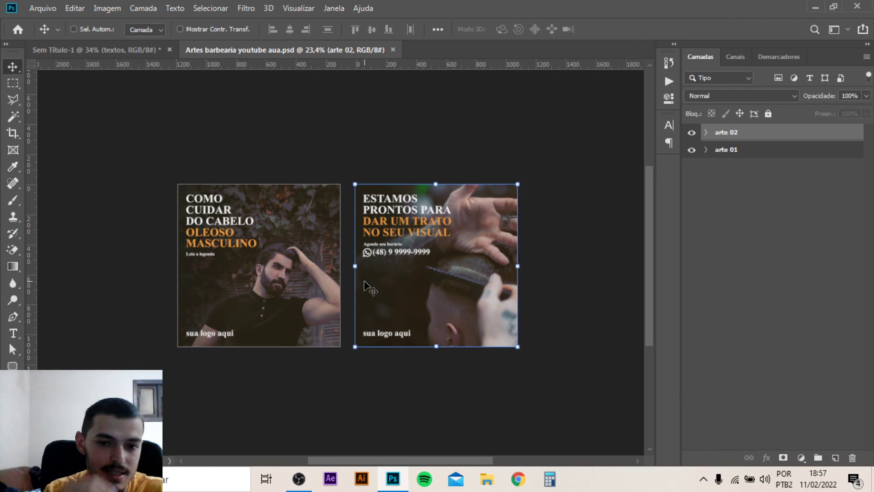
scroll(366, 287, "up", 4)
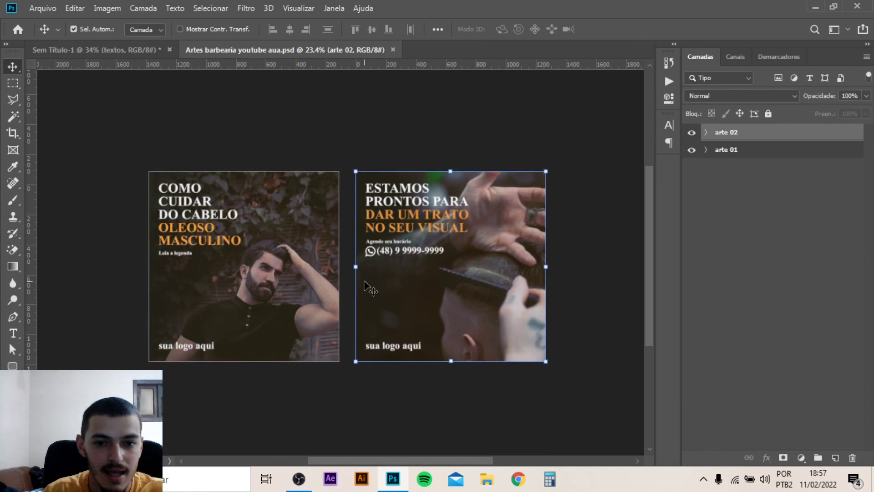
scroll(345, 258, "up", 1)
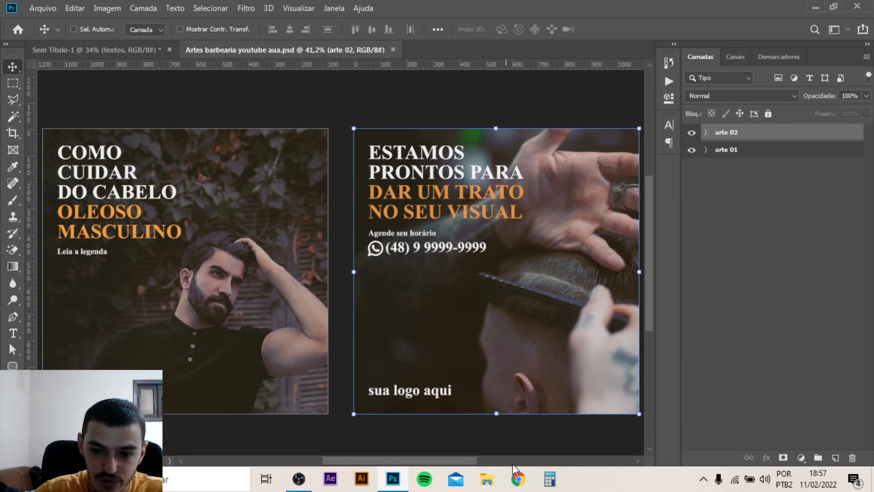
left_click(519, 482)
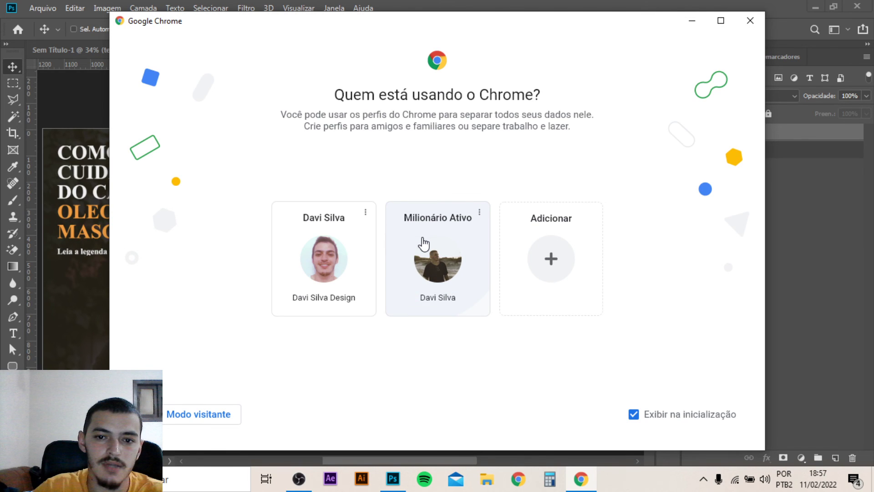
left_click(423, 243)
type("www")
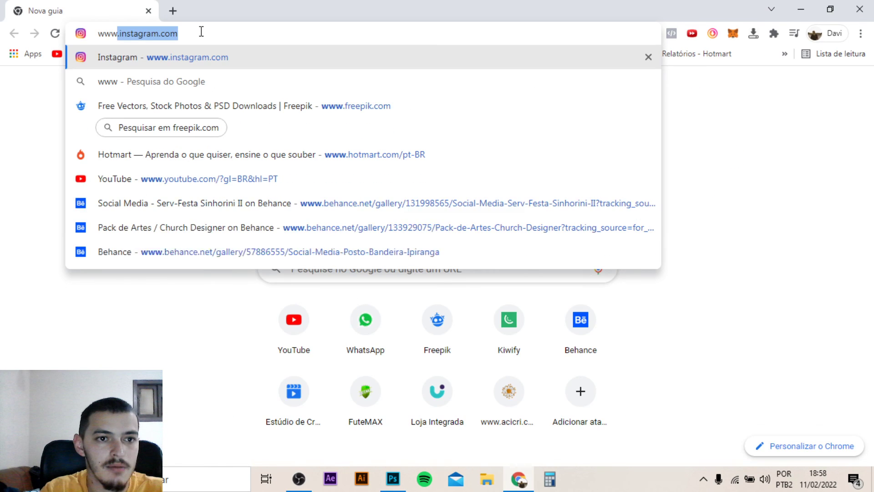
type(".dica")
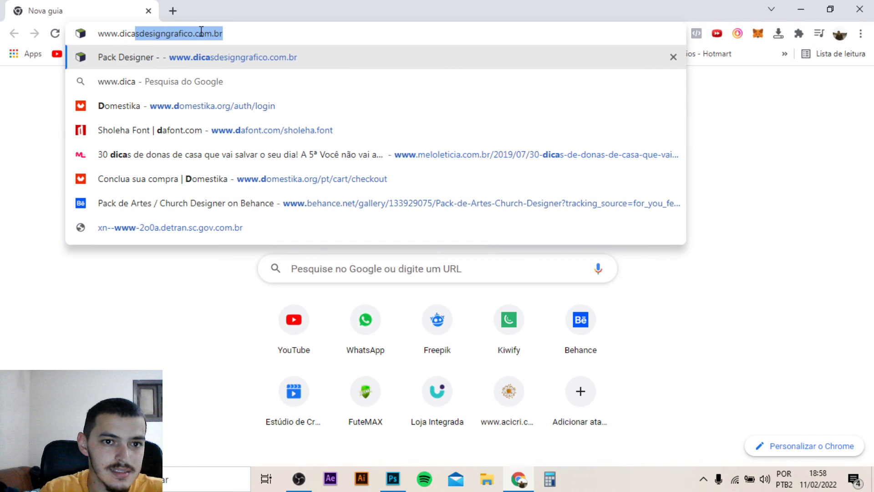
key("Return")
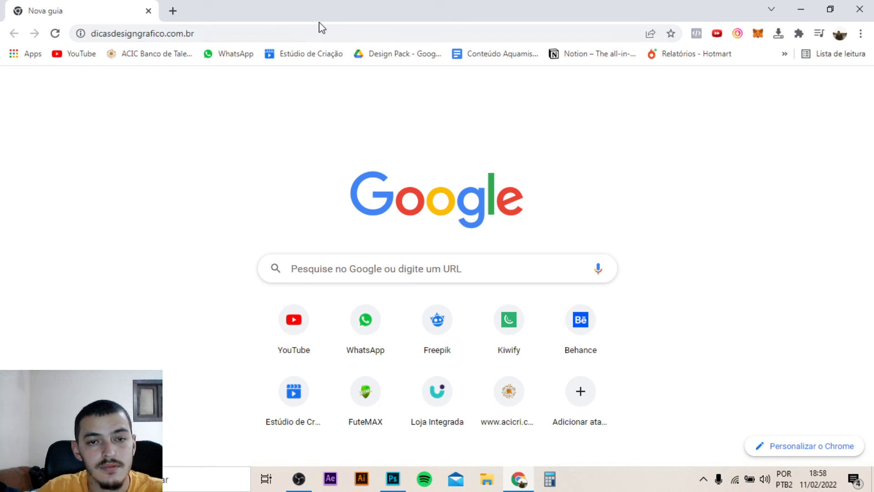
Load the Pack Designer landing page from the address suggestion in a new tab.
left_click(62, 38)
left_click(178, 34)
type("w")
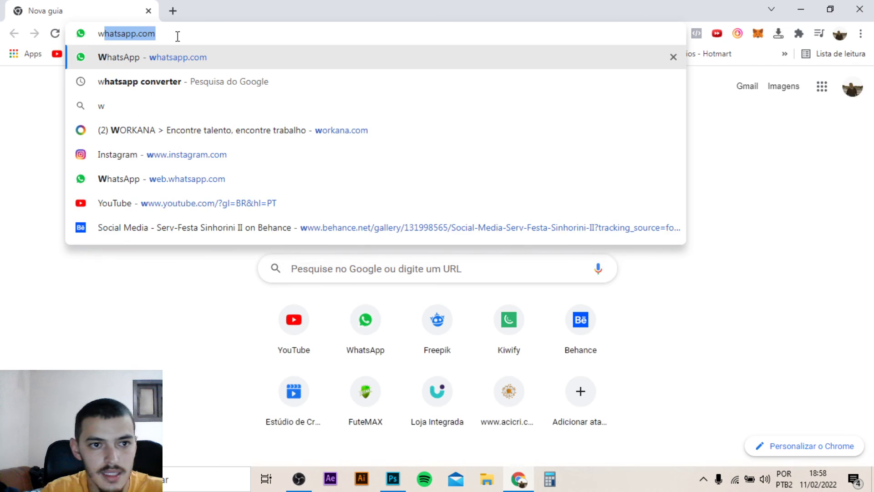
type("ww.")
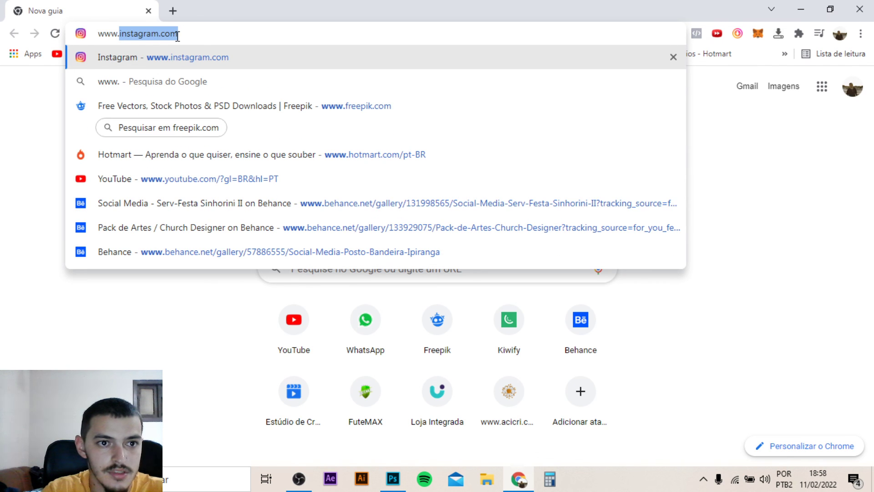
type("di")
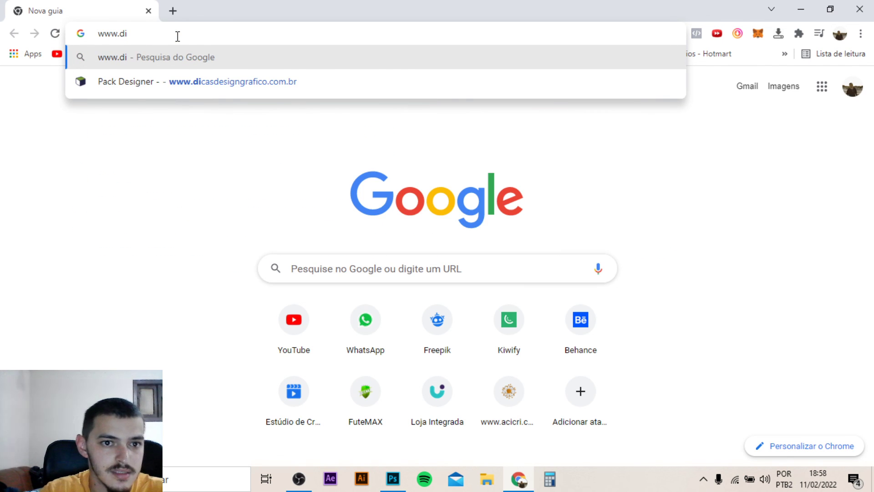
key("Down")
type("4")
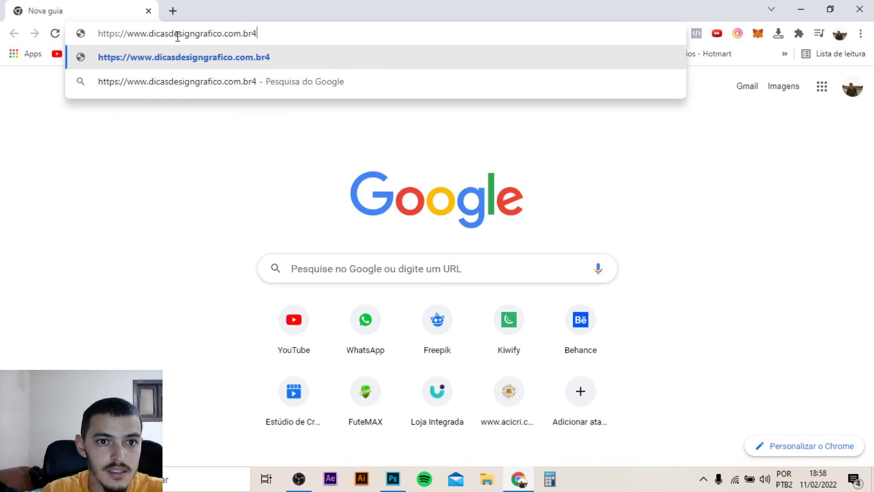
key("BackSpace")
key("Return")
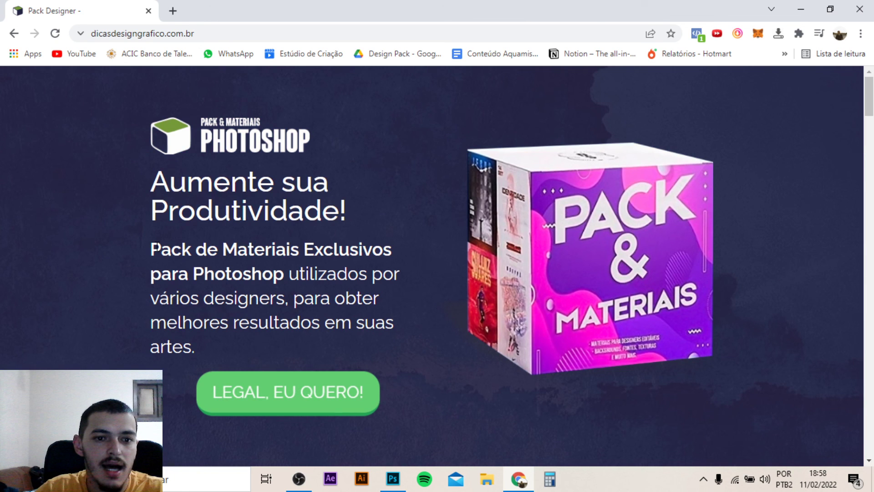
Browse the sample post carousel through the Agenda semanal, Identidade, dental floss and WhatsApp models.
scroll(156, 247, "down", 1)
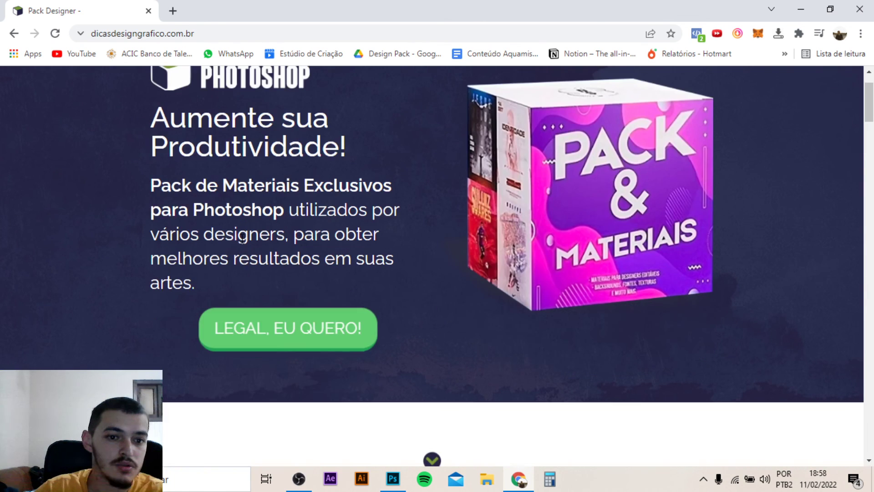
scroll(722, 160, "down", 10)
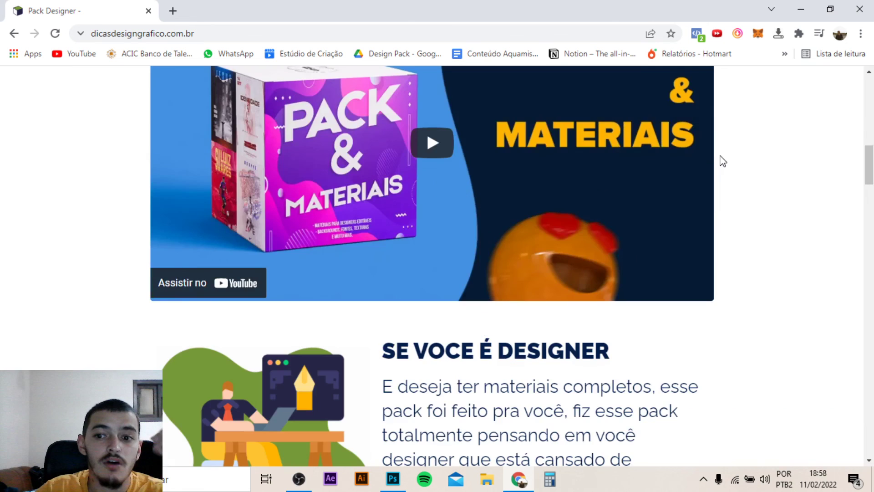
scroll(723, 160, "down", 4)
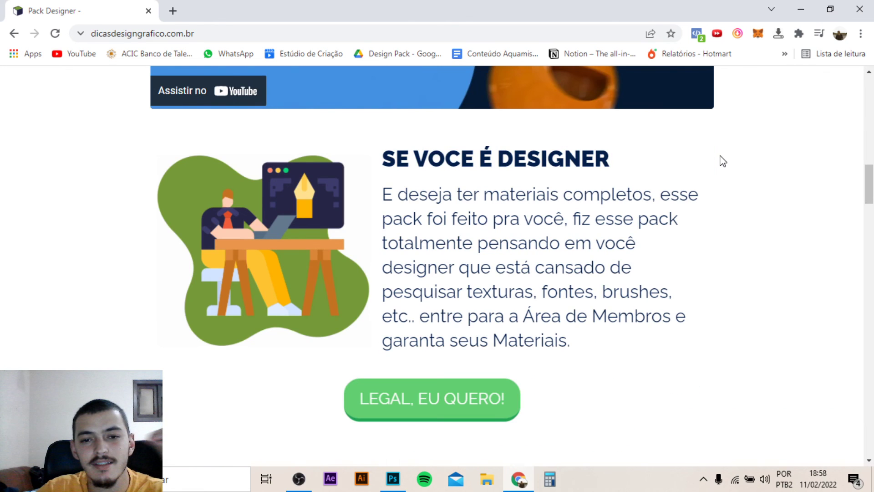
scroll(670, 193, "down", 10)
scroll(669, 193, "down", 1)
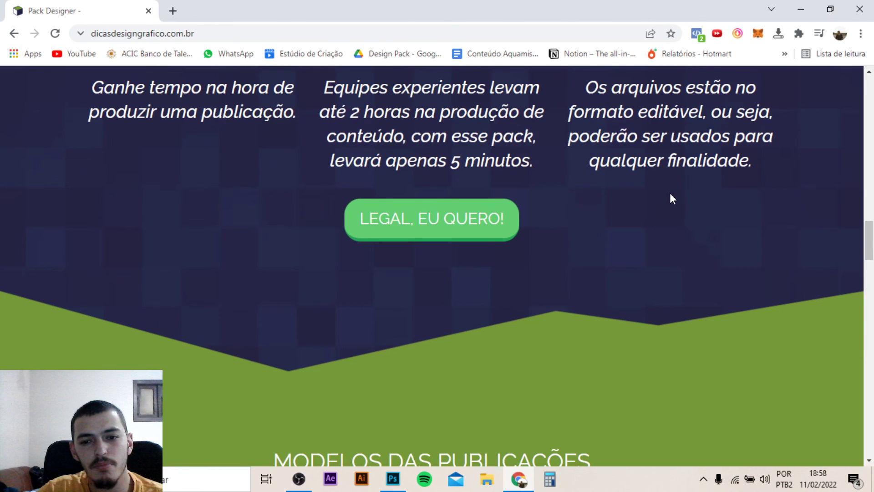
scroll(670, 194, "down", 7)
scroll(660, 205, "down", 4)
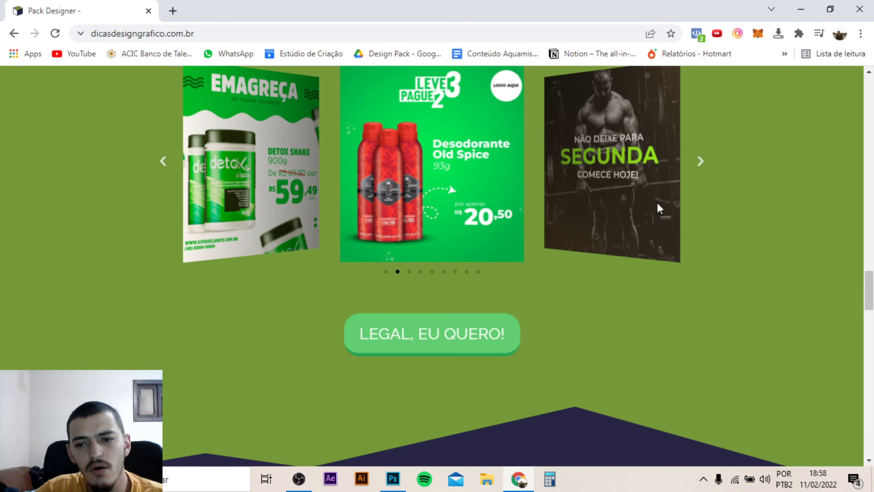
left_click(700, 162)
left_click(699, 163)
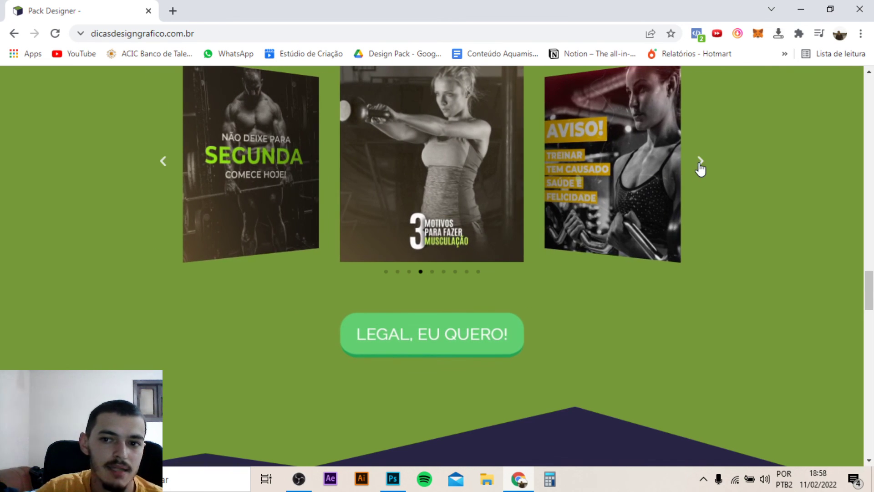
left_click(700, 164)
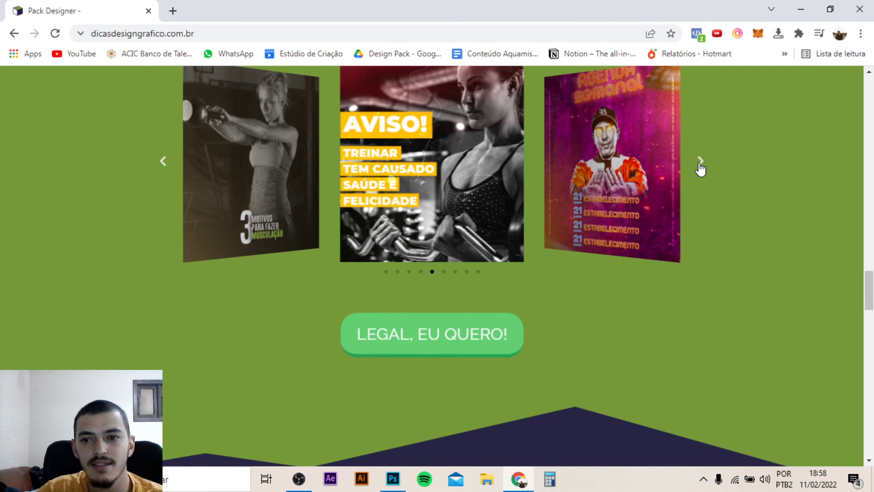
left_click(700, 163)
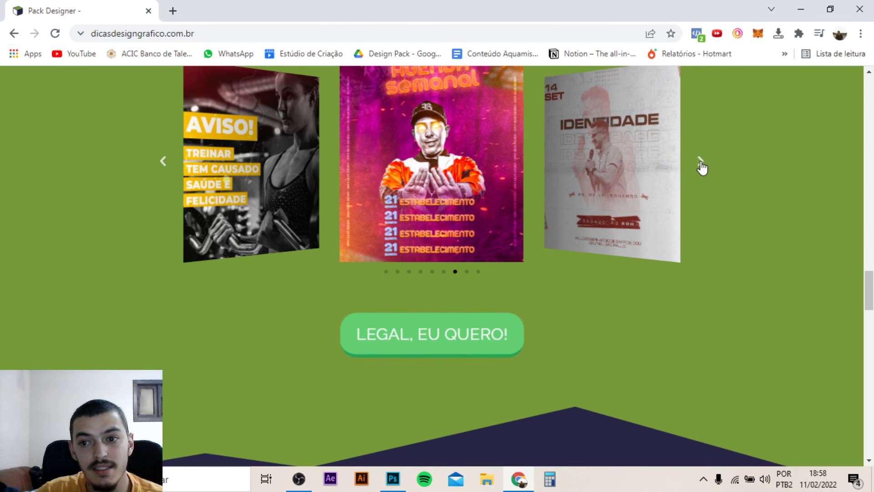
left_click(700, 163)
left_click(700, 162)
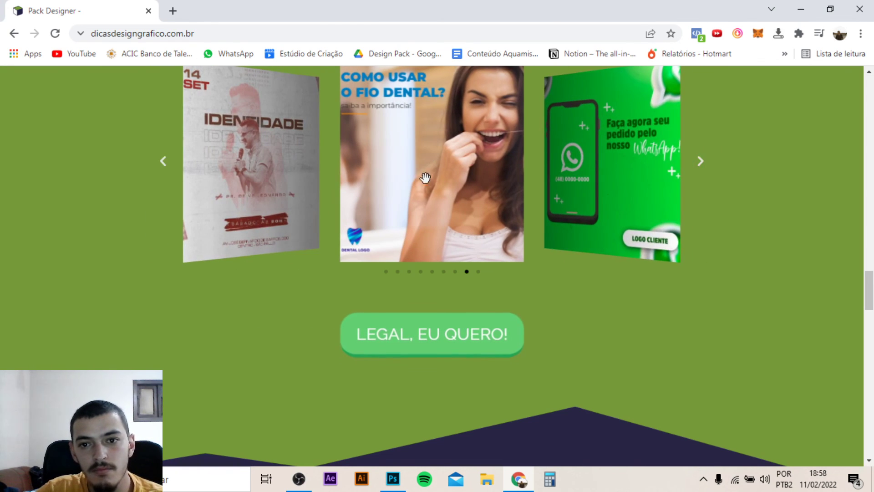
left_click(701, 163)
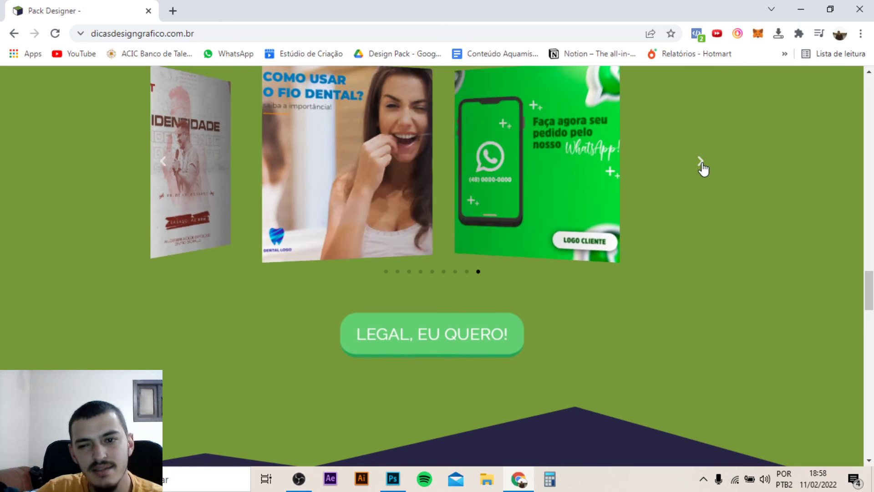
Highlight the R$27,00 upfront and 3x R$ 9,45 installment prices.
scroll(500, 177, "down", 4)
scroll(539, 152, "down", 4)
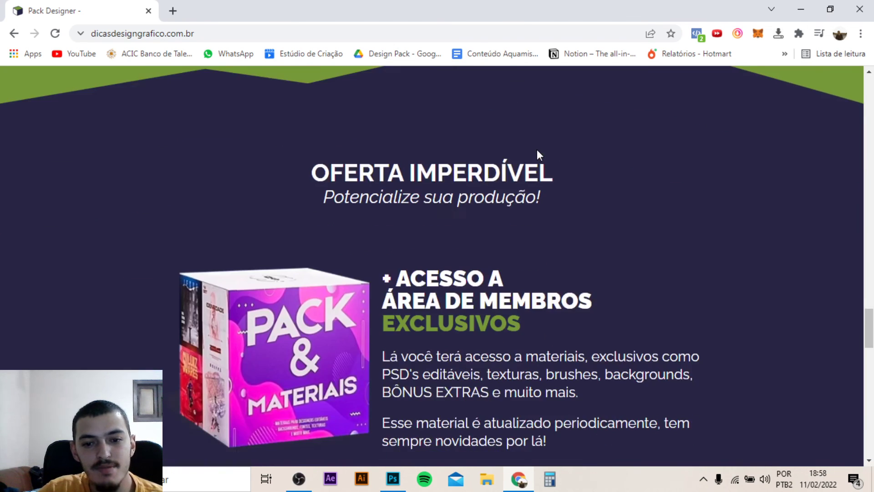
scroll(538, 152, "down", 6)
scroll(445, 162, "down", 2)
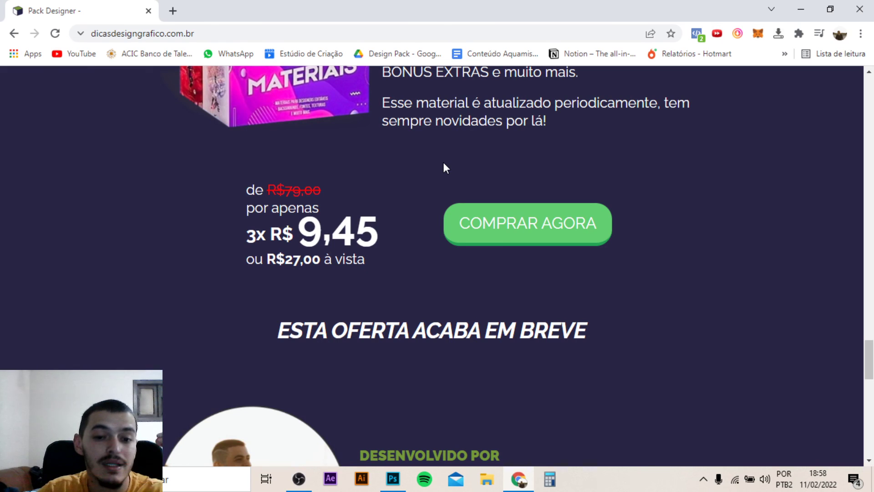
scroll(444, 162, "down", 1)
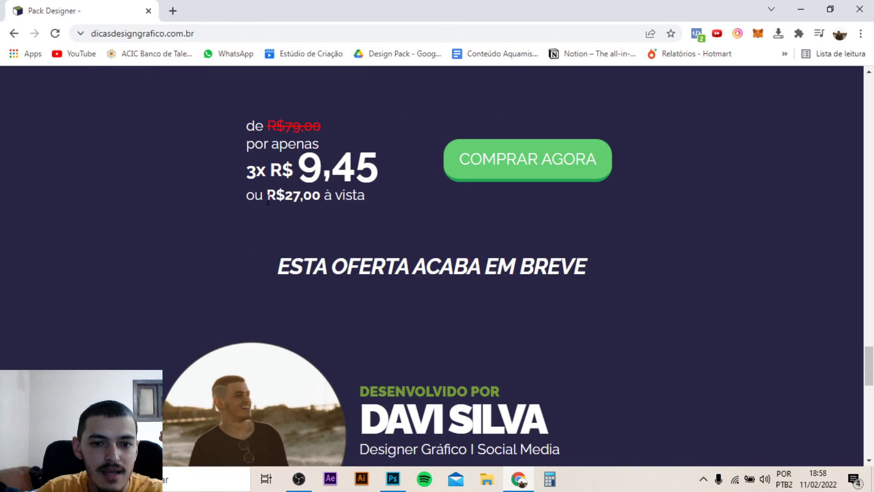
left_click_drag(269, 196, 365, 197)
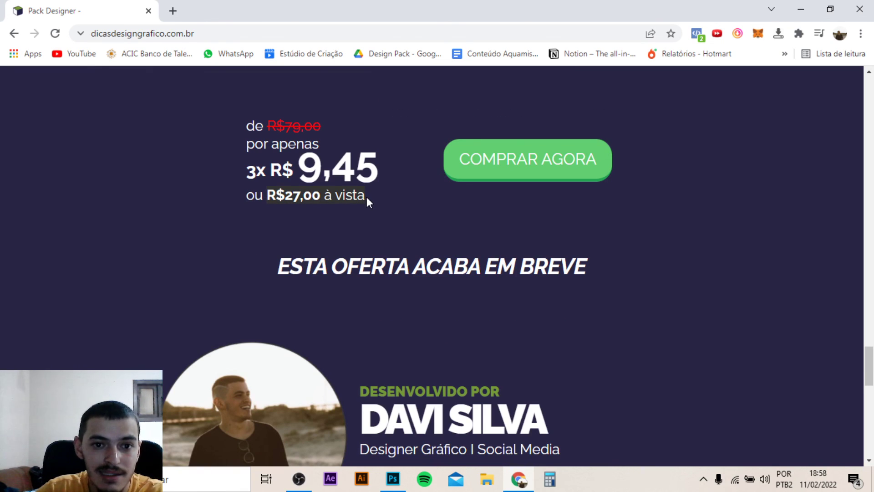
left_click_drag(298, 145, 394, 176)
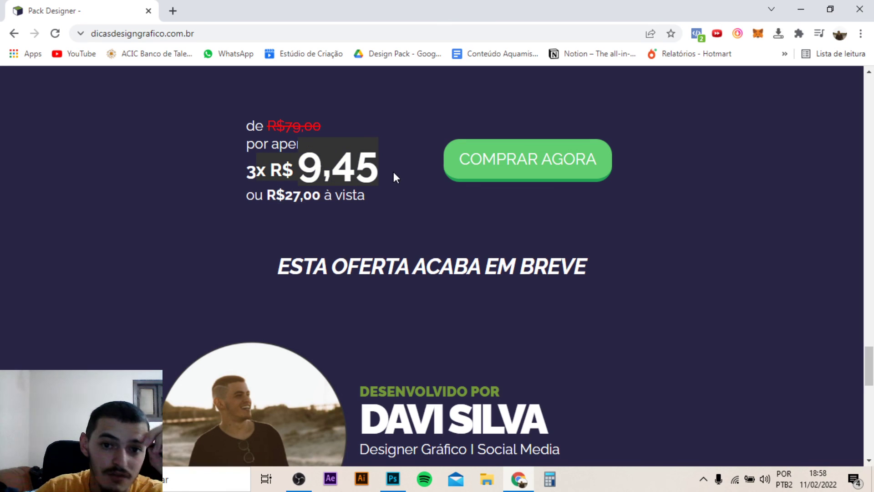
Go to the Hotmart checkout for the Pack & Materiais Photoshop and review it.
left_click(520, 171)
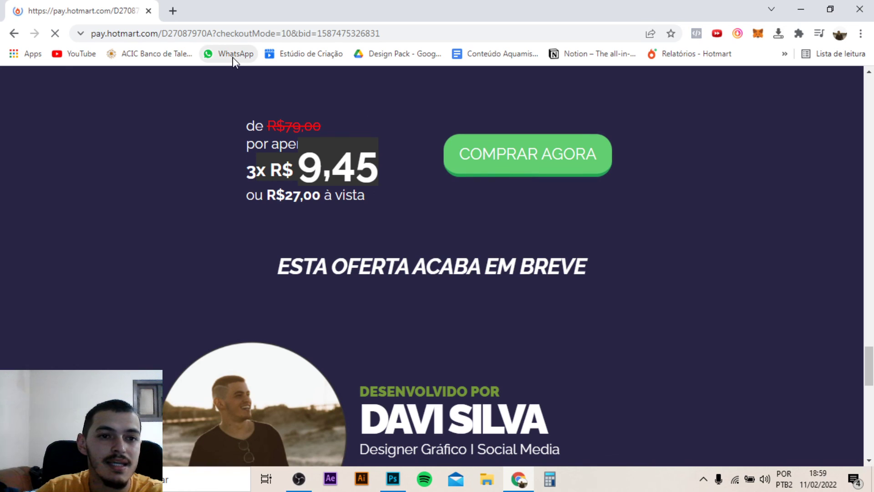
scroll(262, 162, "down", 4)
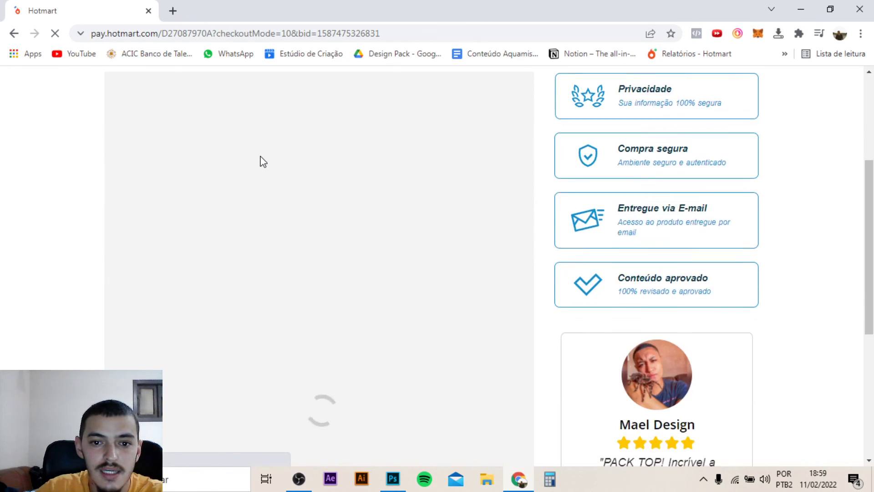
scroll(306, 287, "down", 4)
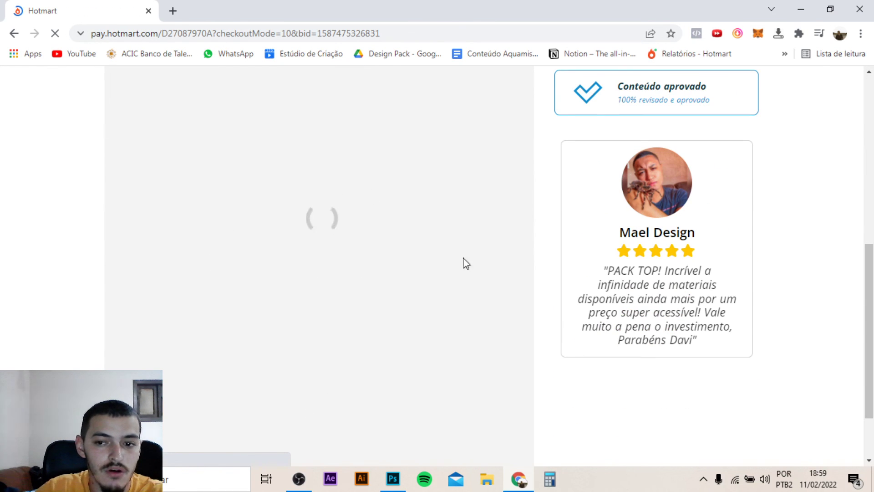
scroll(426, 260, "up", 5)
scroll(410, 257, "up", 3)
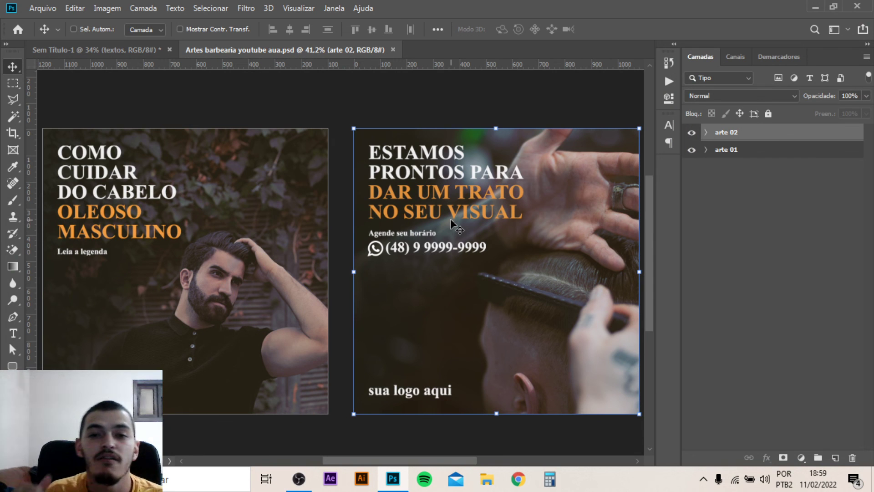
Bring the OBS Studio recording window to the foreground.
left_click(298, 479)
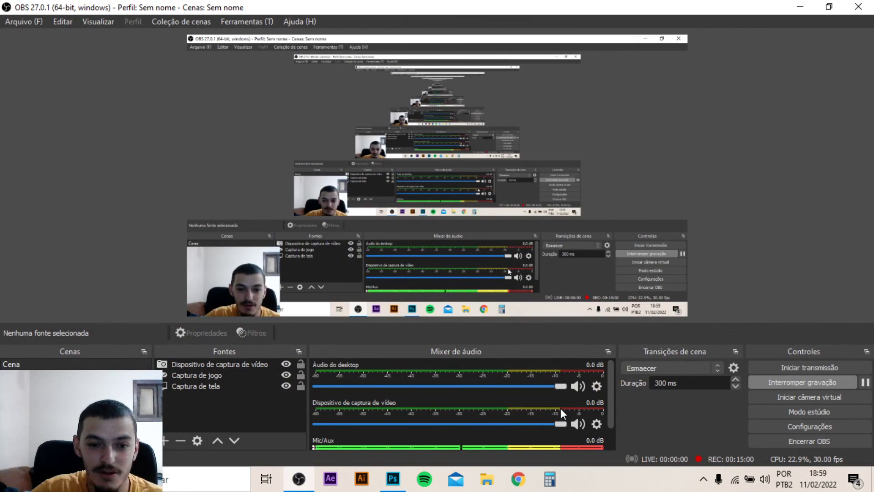